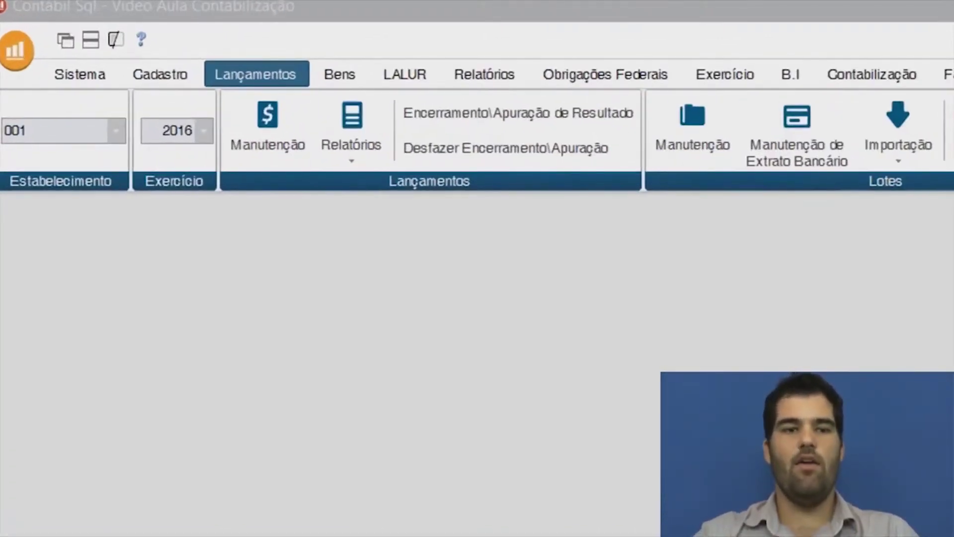
Switch the ribbon to the Sistema tab to show security, company and configuration commands.
left_click(97, 73)
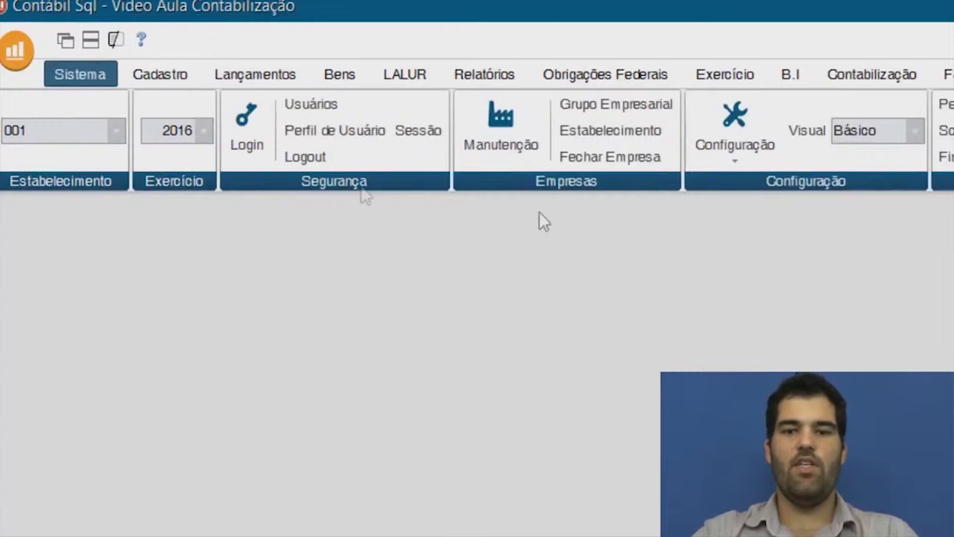
Open Configuração Geral and keep PJ em Geral (L100A + L300A da ECF) as the ECF/ECD referential plan.
left_click(741, 162)
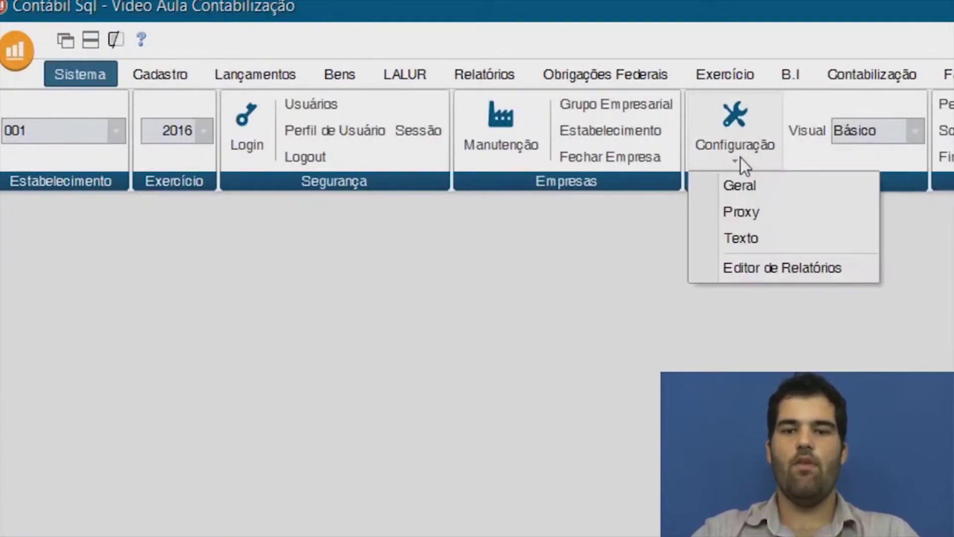
left_click(740, 187)
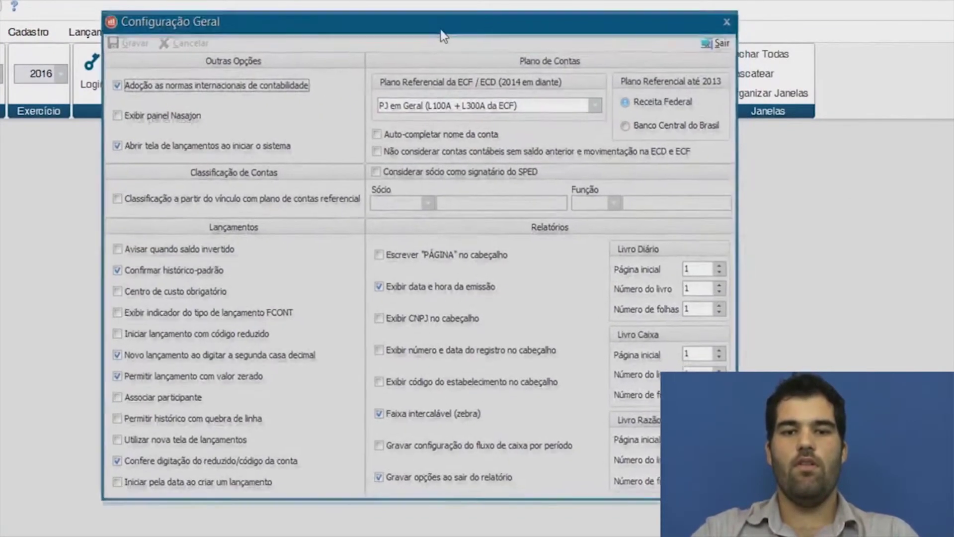
left_click_drag(442, 30, 365, 60)
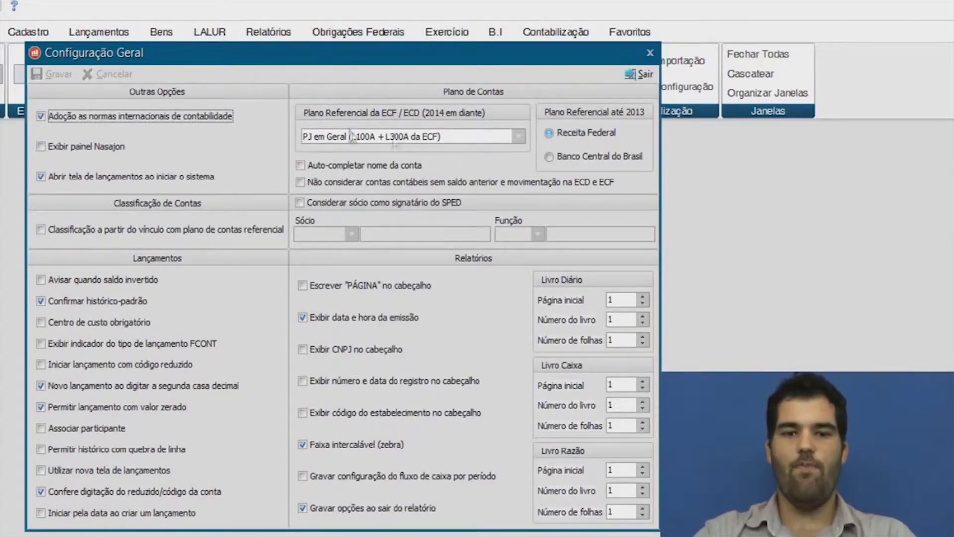
left_click(520, 138)
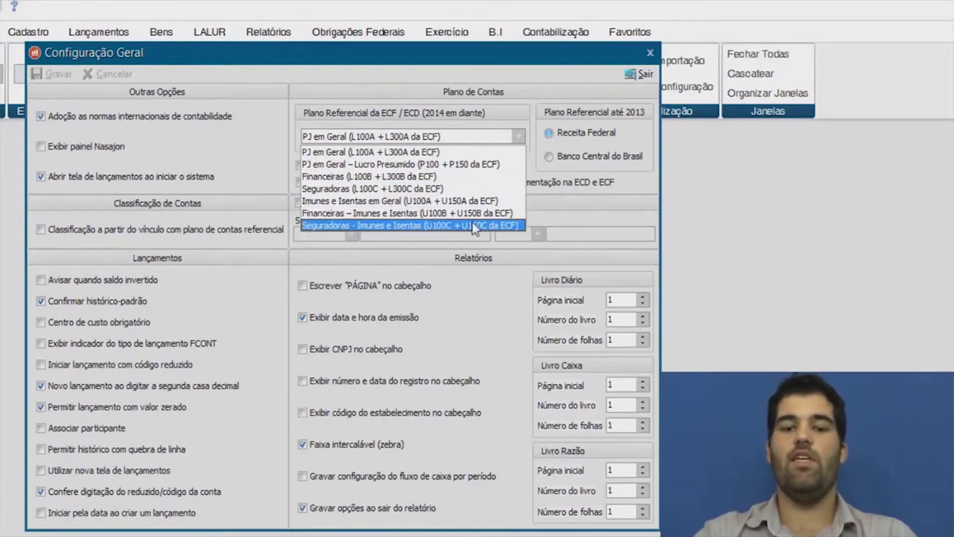
left_click(452, 155)
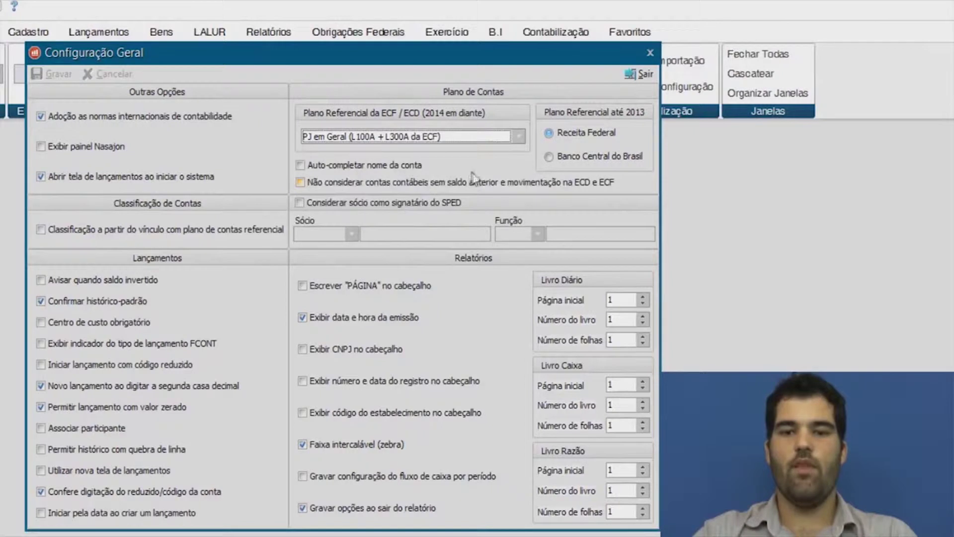
Enable account-name auto-complete, exclude no-balance accounts from ECD/ECF, keep Receita Federal, and enable partner as SPED signatory.
left_click(326, 167)
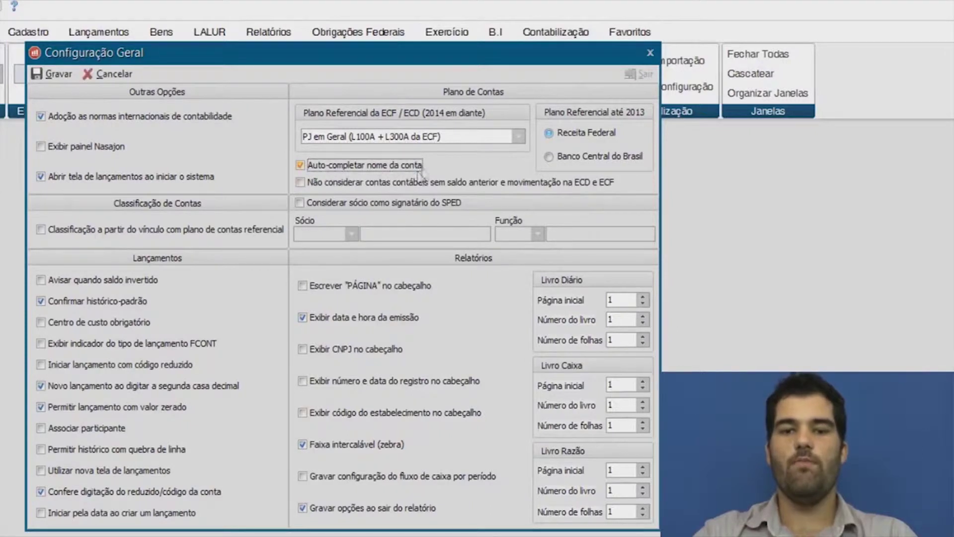
left_click(383, 188)
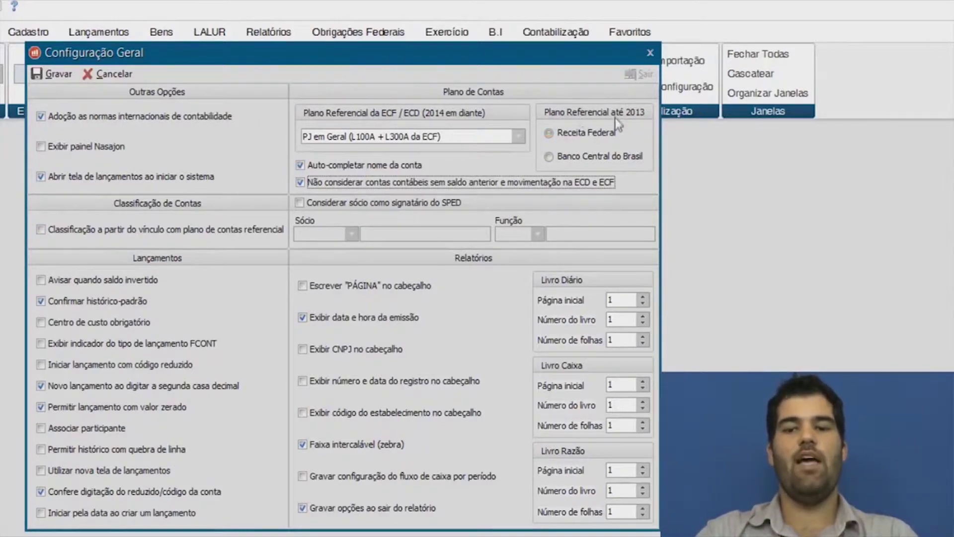
left_click(578, 131)
left_click(580, 159)
left_click(586, 137)
left_click(346, 203)
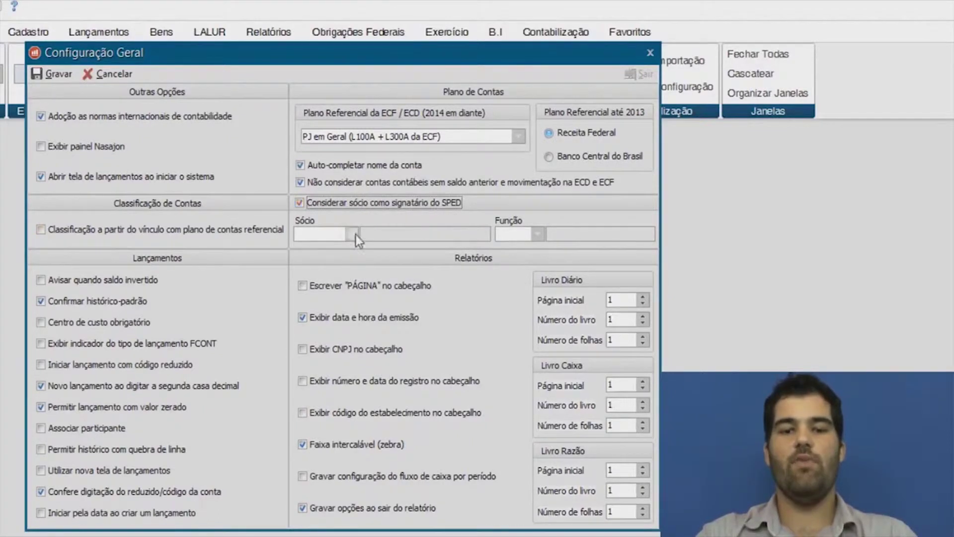
Choose the company's partner as signatory with function 203 Diretor, save the configuration, then show Cadastro.
left_click(353, 234)
left_click(357, 268)
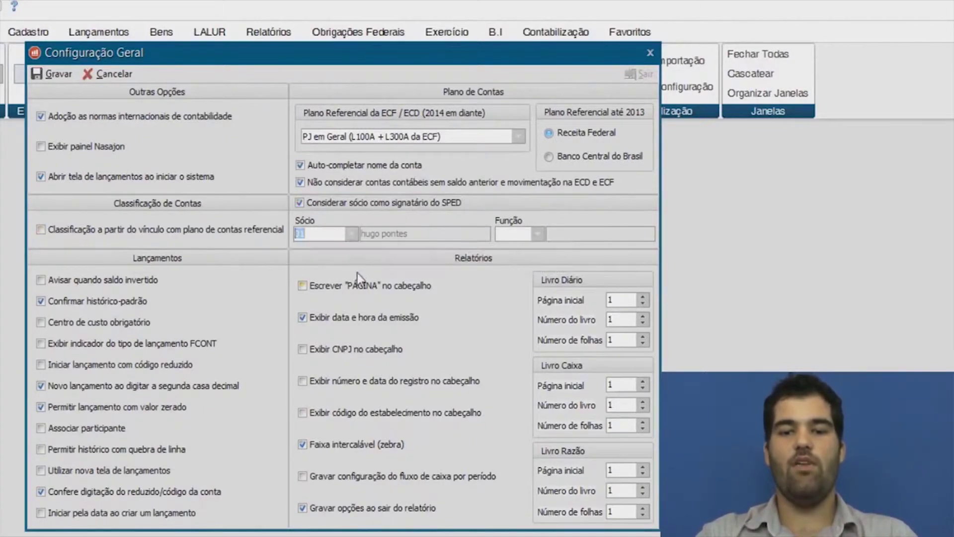
left_click(540, 236)
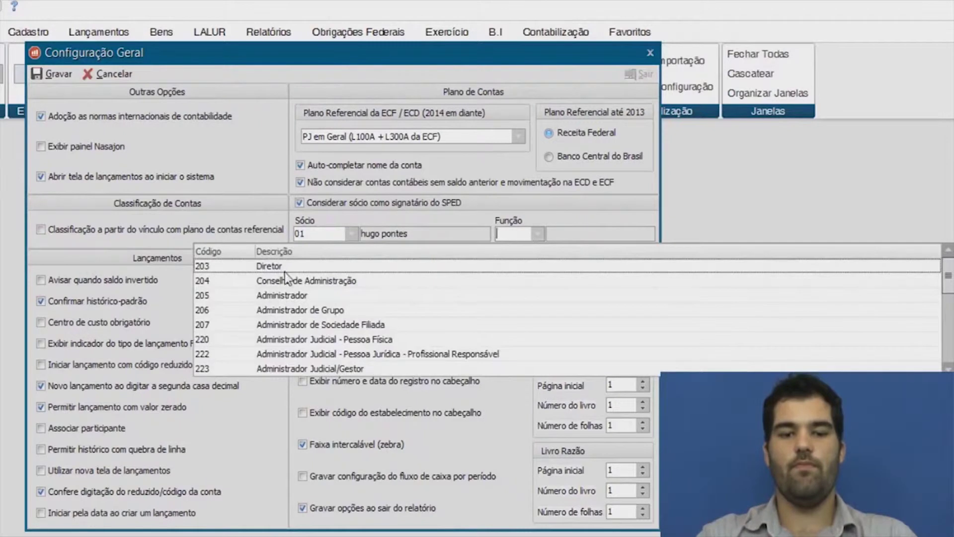
left_click(285, 272)
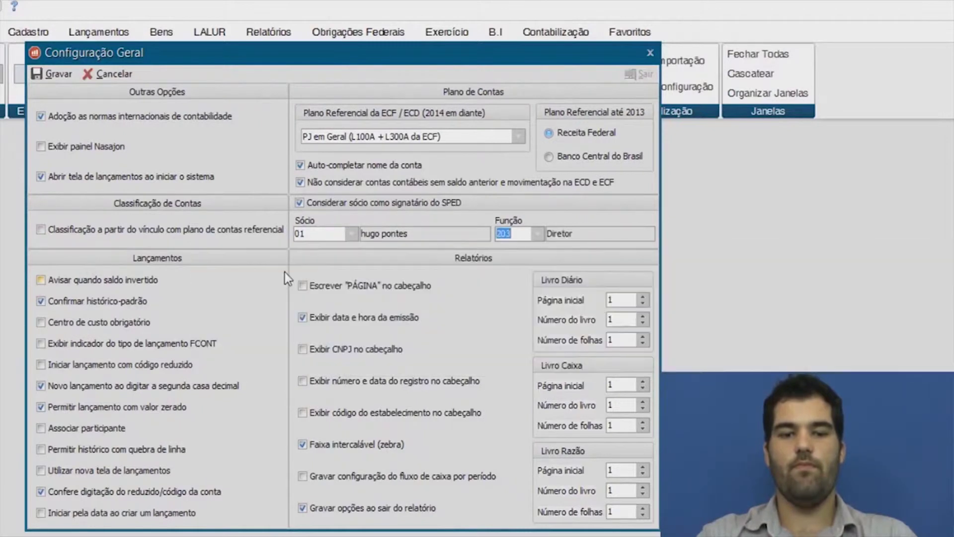
left_click(59, 74)
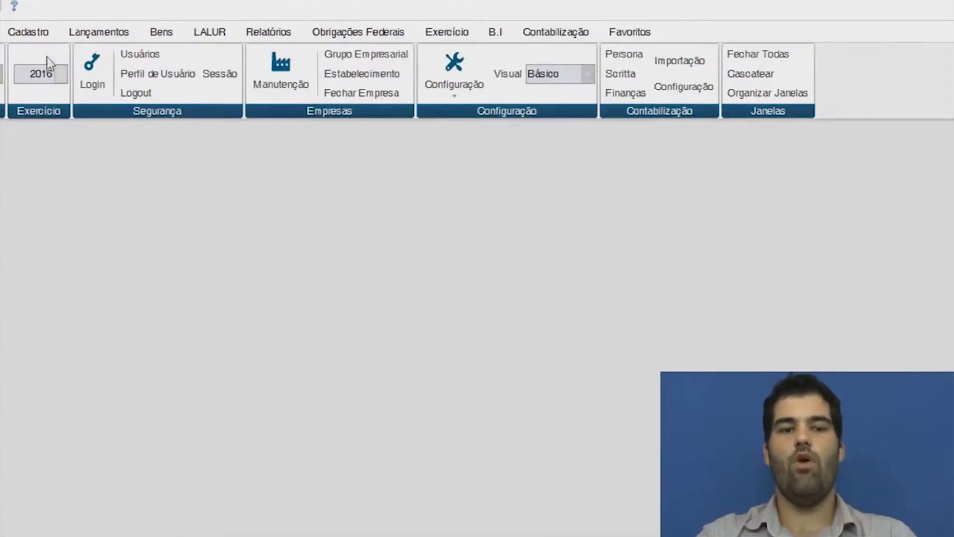
left_click(43, 37)
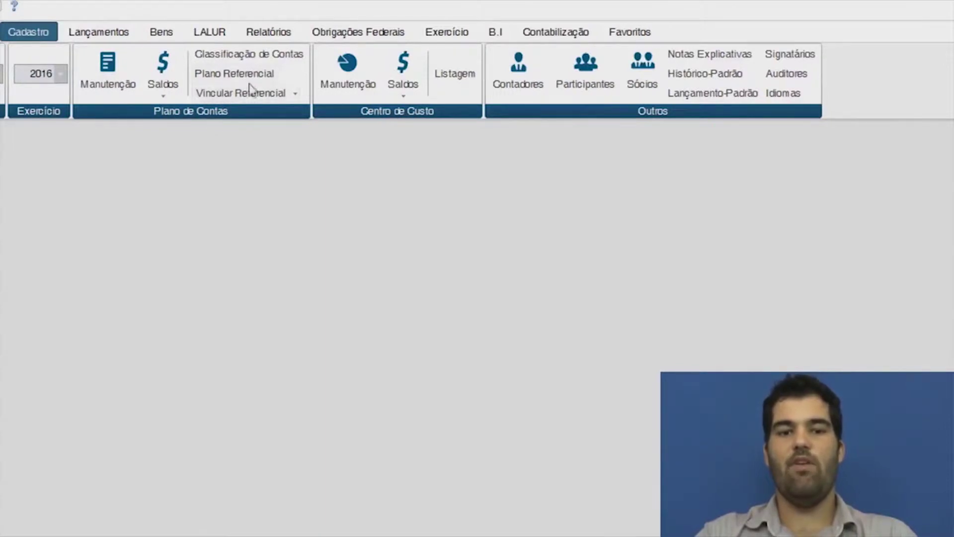
left_click(248, 75)
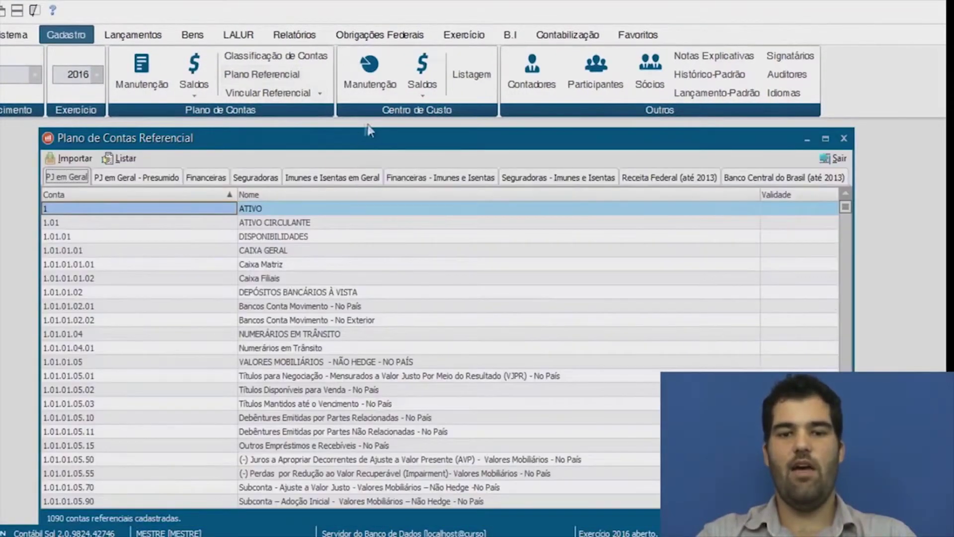
mouse_move(368, 130)
left_mouse_down()
mouse_move(347, 120)
mouse_move(357, 123)
left_mouse_up()
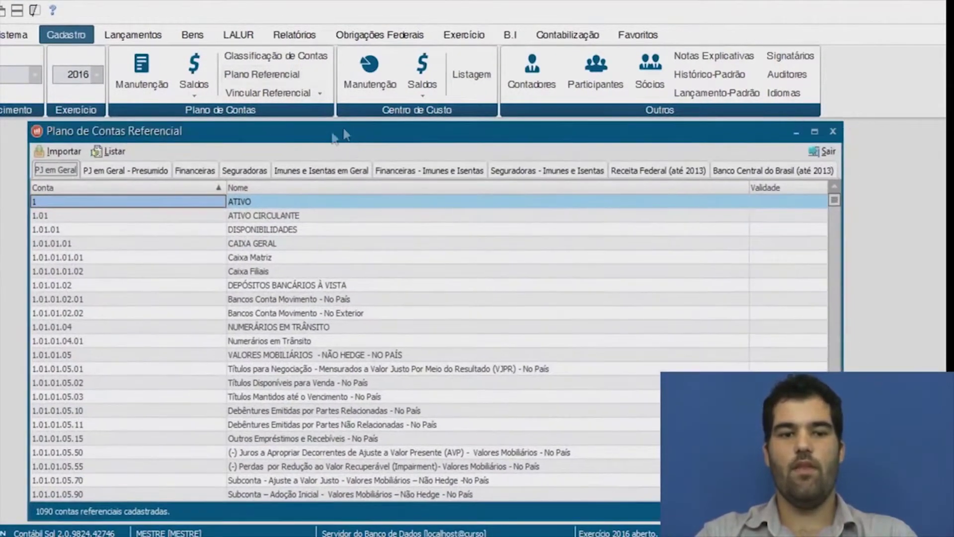
left_click(70, 151)
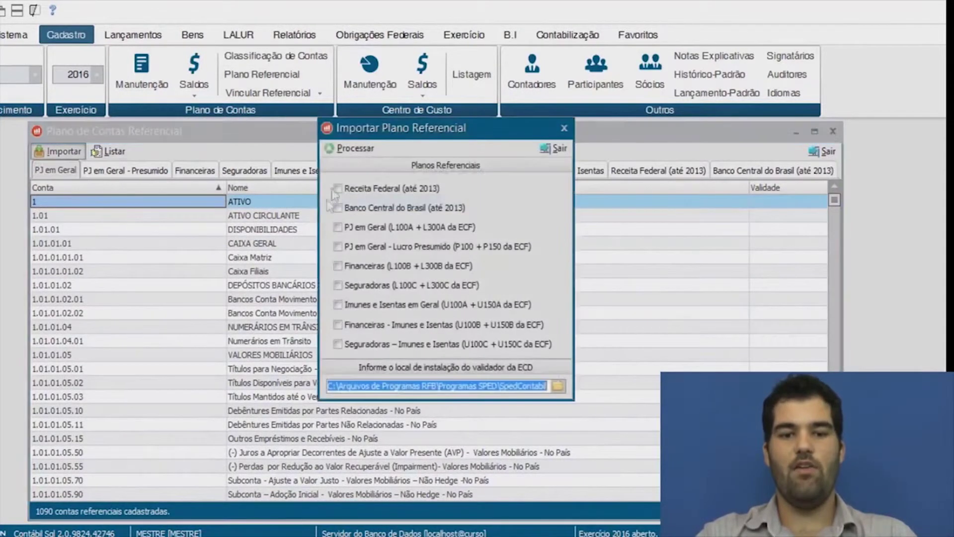
left_click_drag(447, 385, 402, 386)
left_click_drag(545, 386, 272, 398)
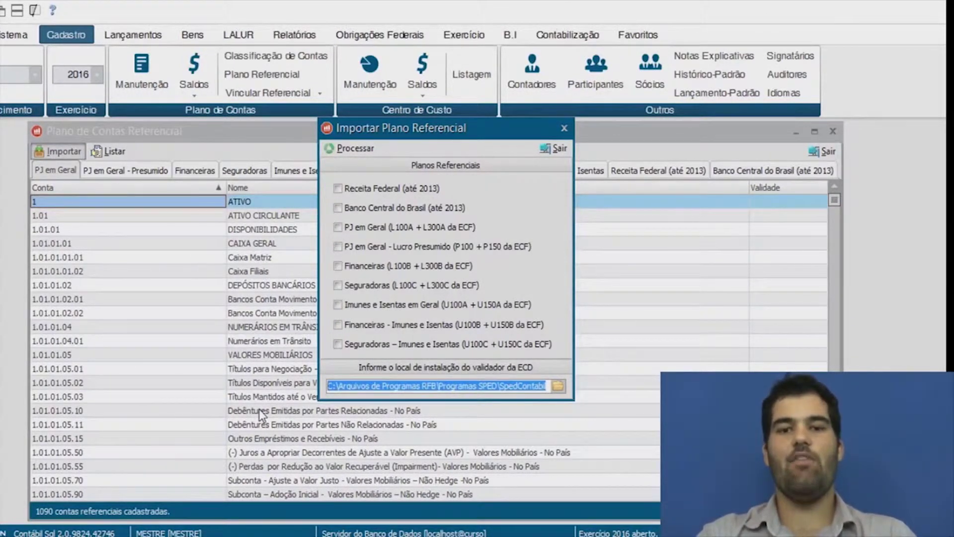
left_click(338, 188)
left_click(338, 227)
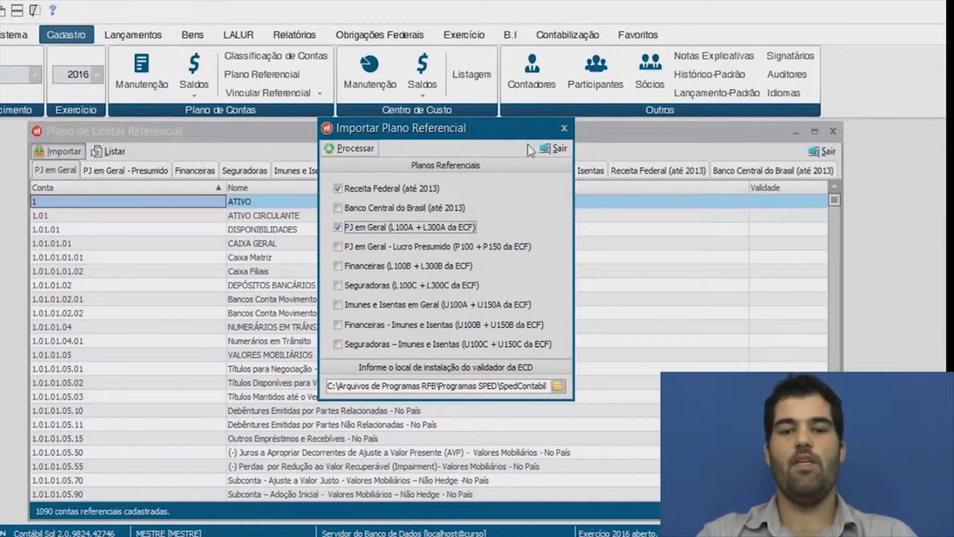
left_click(556, 153)
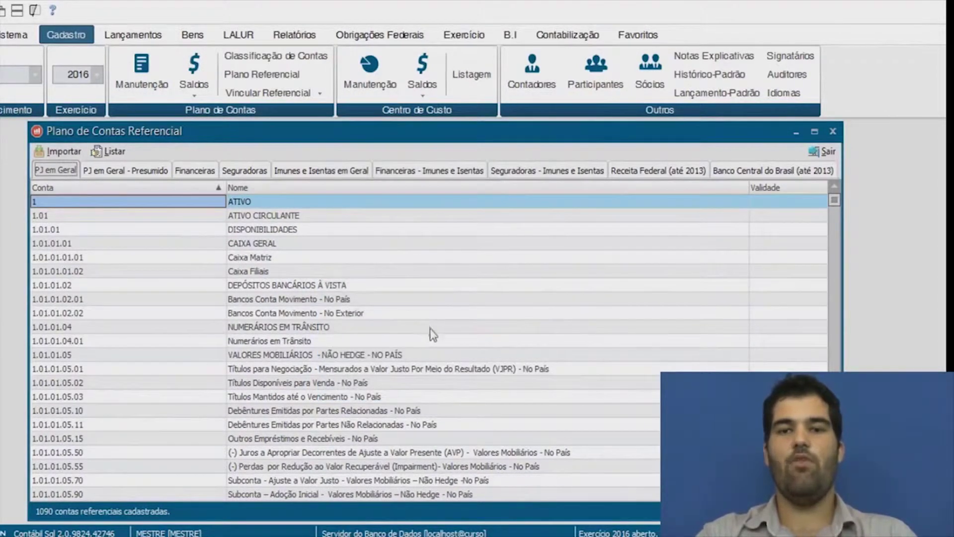
left_click(824, 151)
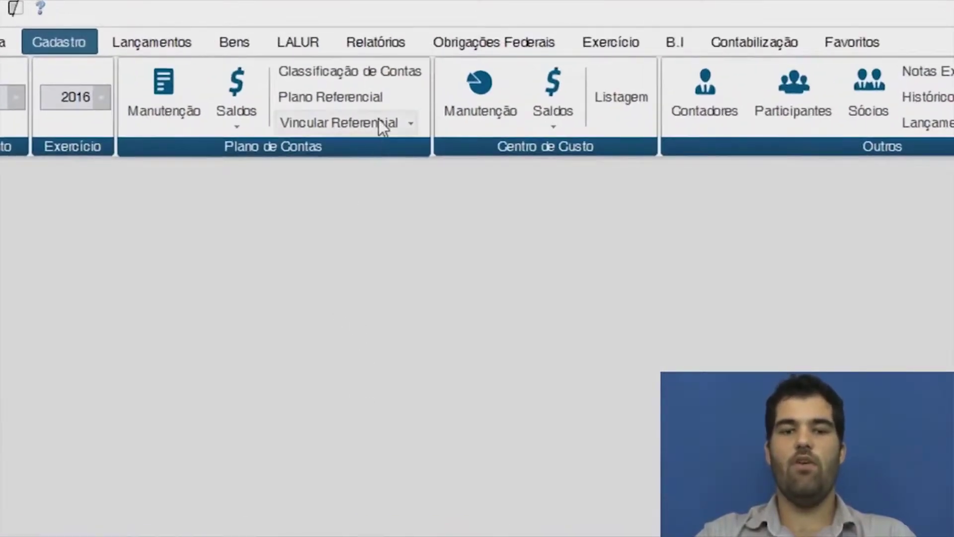
Open the maximized ECD/ECF referential linking window and confirm Caixa Matriz links to account CAIXA.
left_click(377, 121)
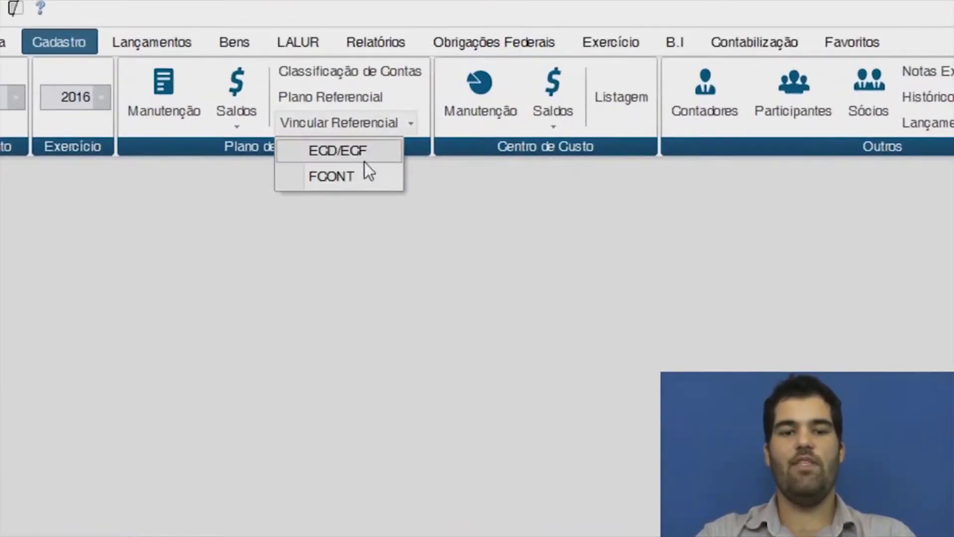
left_click(365, 158)
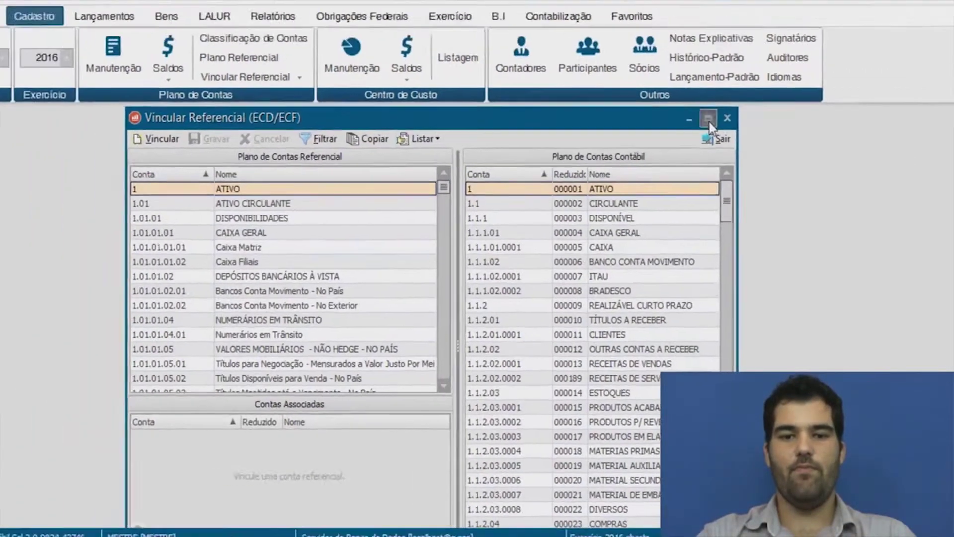
left_click(678, 78)
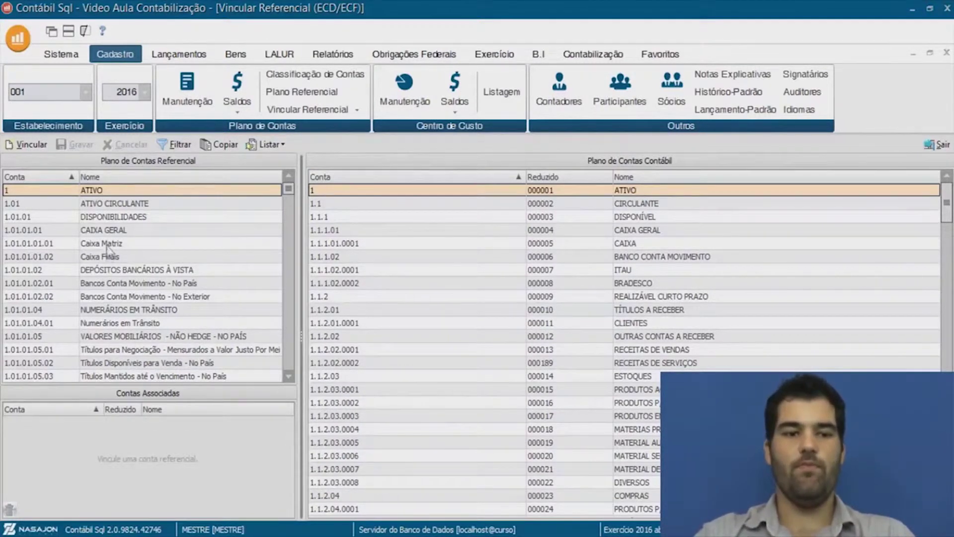
left_click(106, 231)
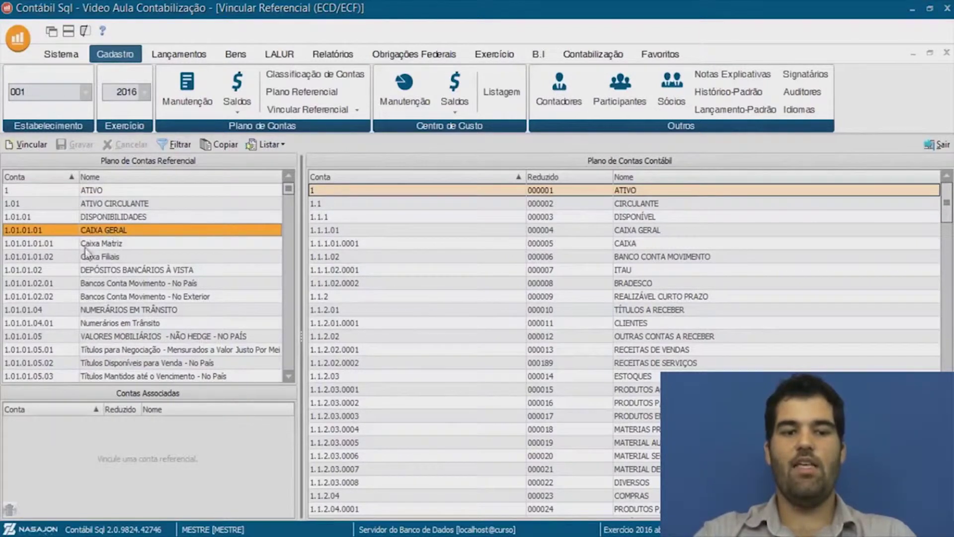
left_click(88, 246)
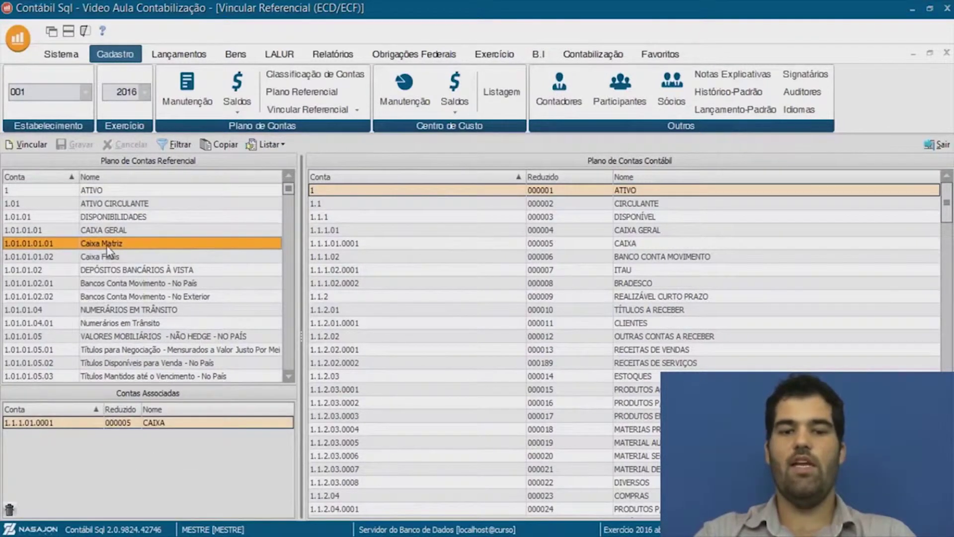
left_click(637, 247)
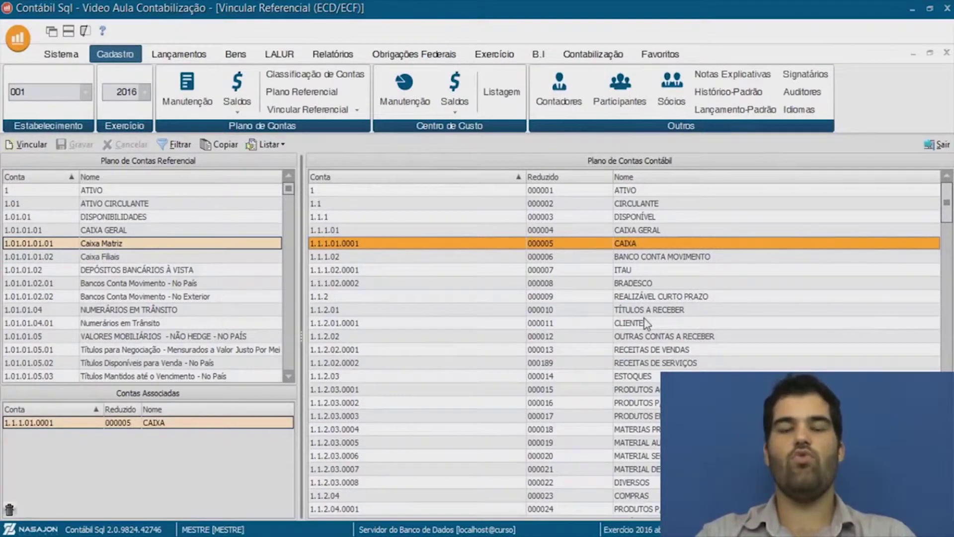
Filter the linking list to hide already-linked accounting accounts, then close the window.
left_click(175, 147)
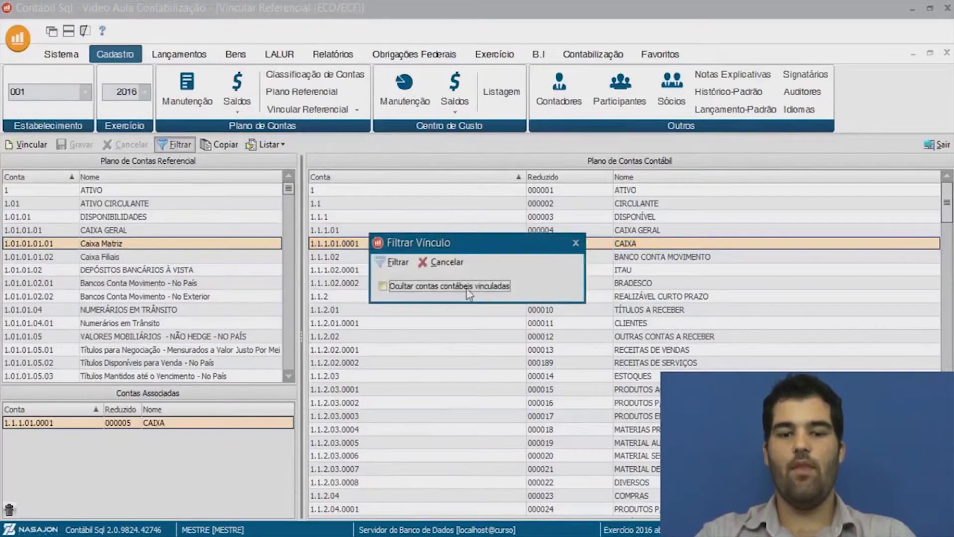
left_click(398, 266)
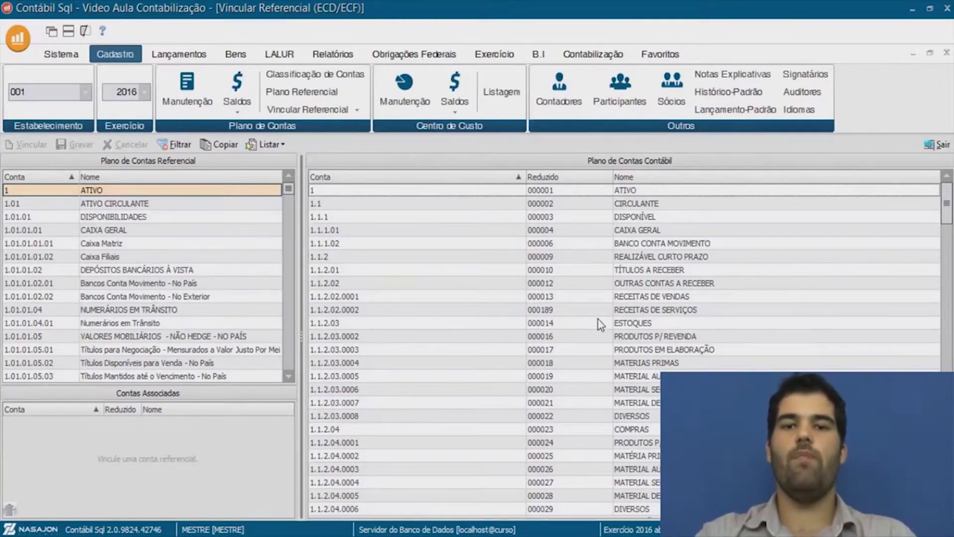
left_click(938, 145)
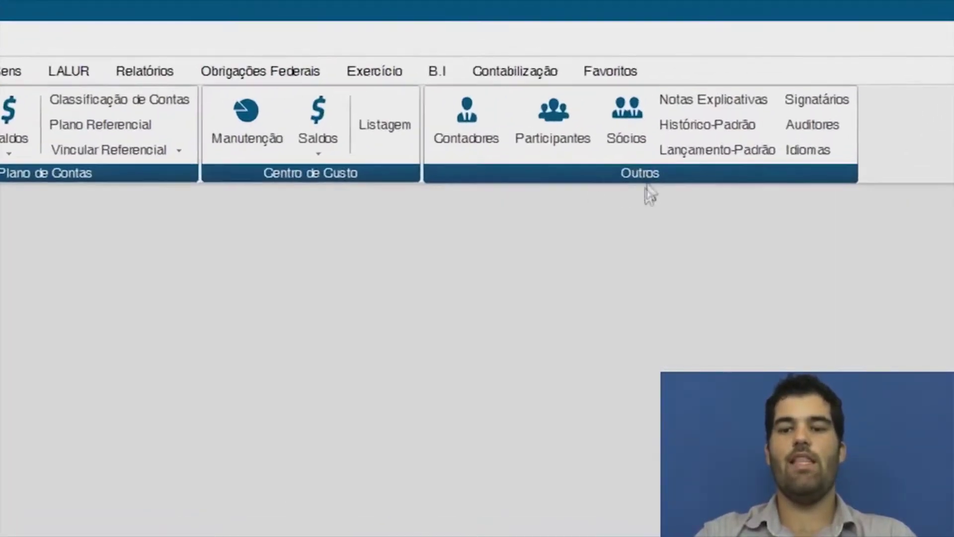
left_click(463, 139)
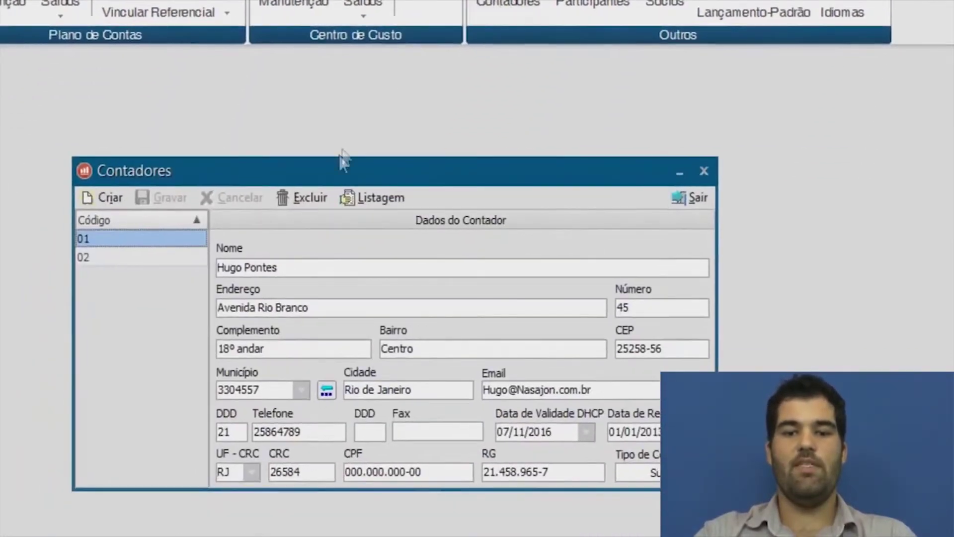
left_click_drag(321, 187, 278, 88)
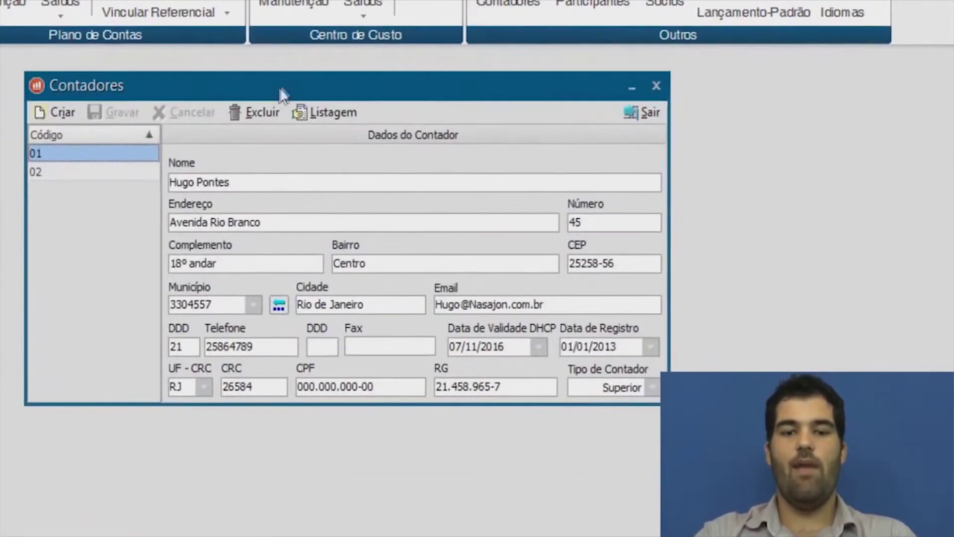
key("Tab")
key("Tab")
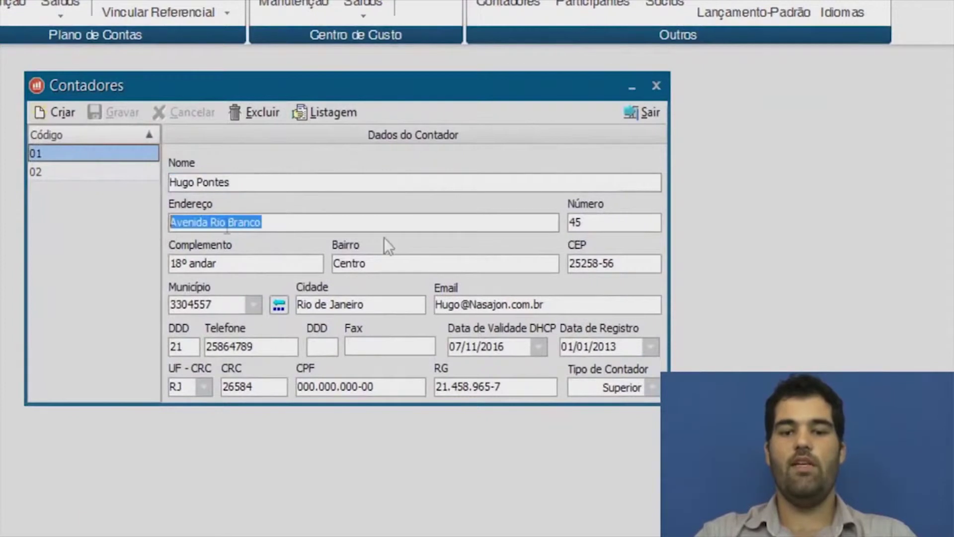
key("Tab")
key("Tab")
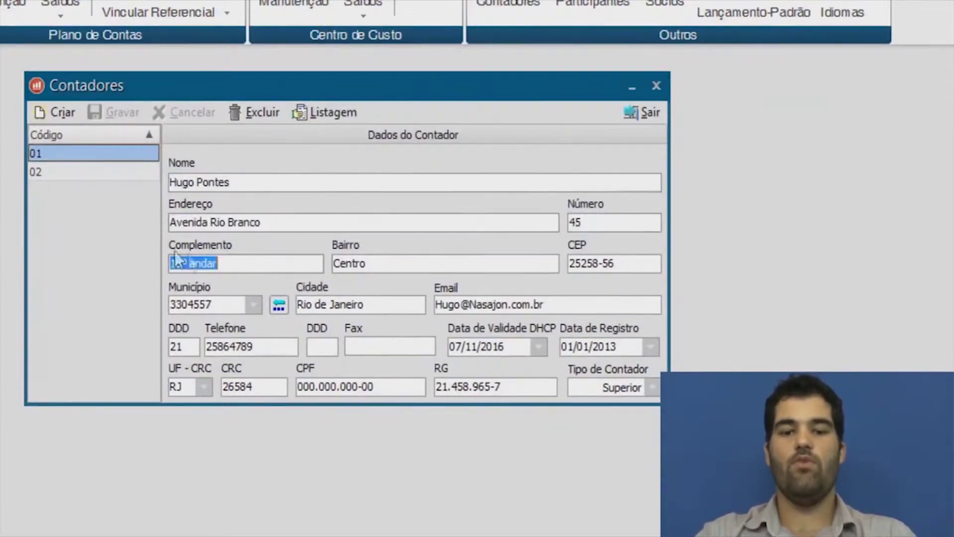
left_click(235, 307)
left_click(367, 307)
left_click_drag(584, 303, 382, 311)
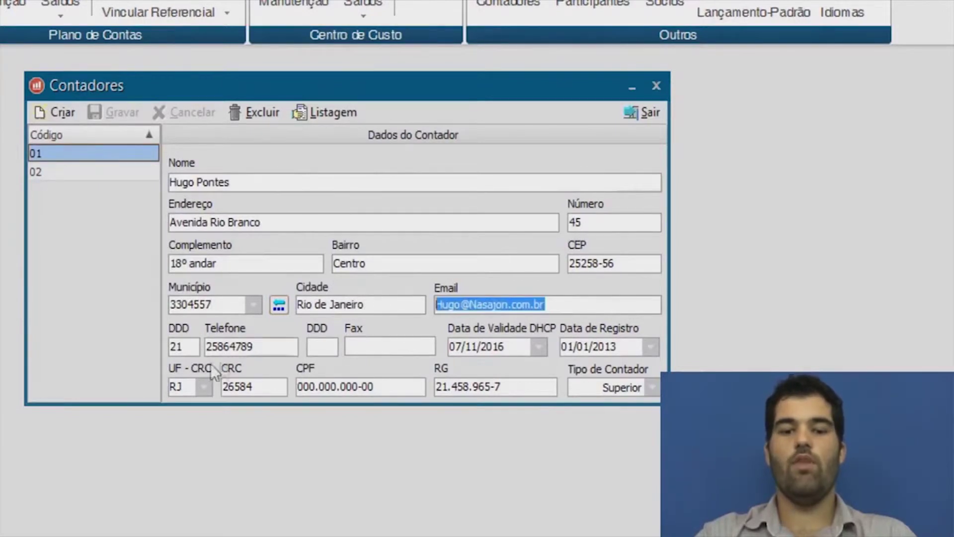
double_click(269, 347)
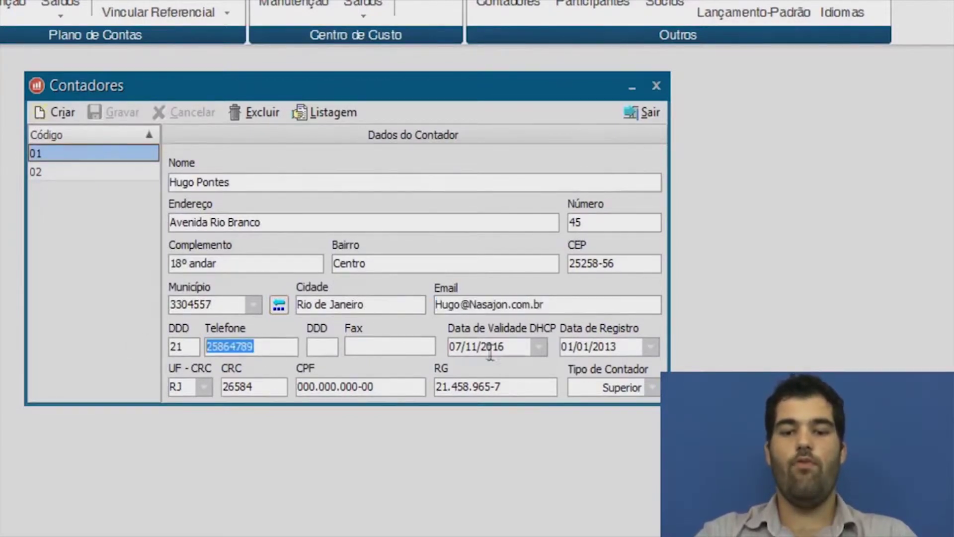
left_click(506, 346)
double_click(507, 347)
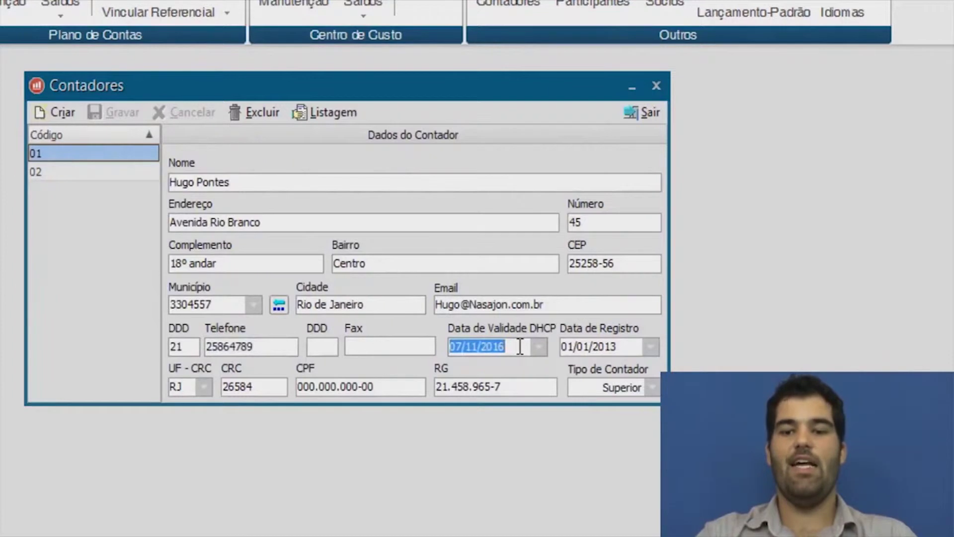
double_click(617, 354)
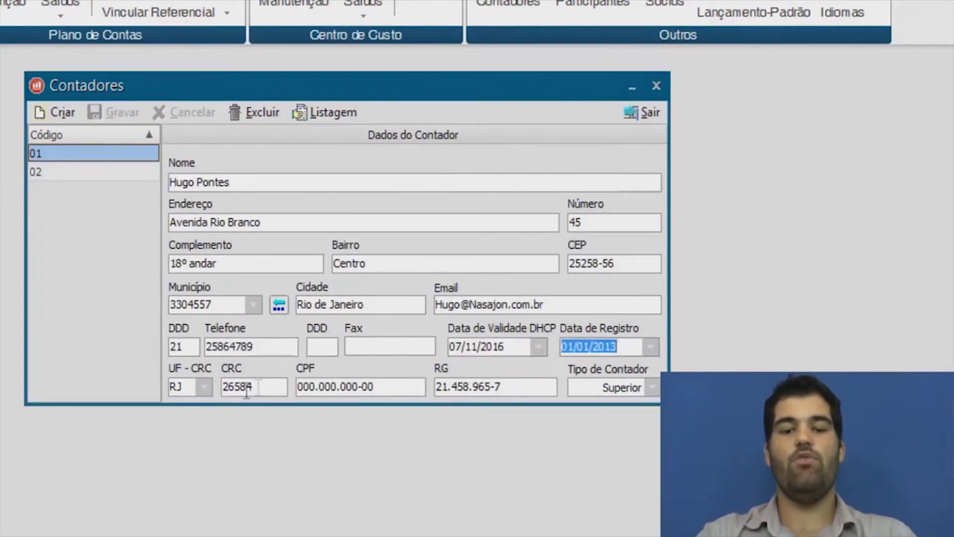
double_click(185, 385)
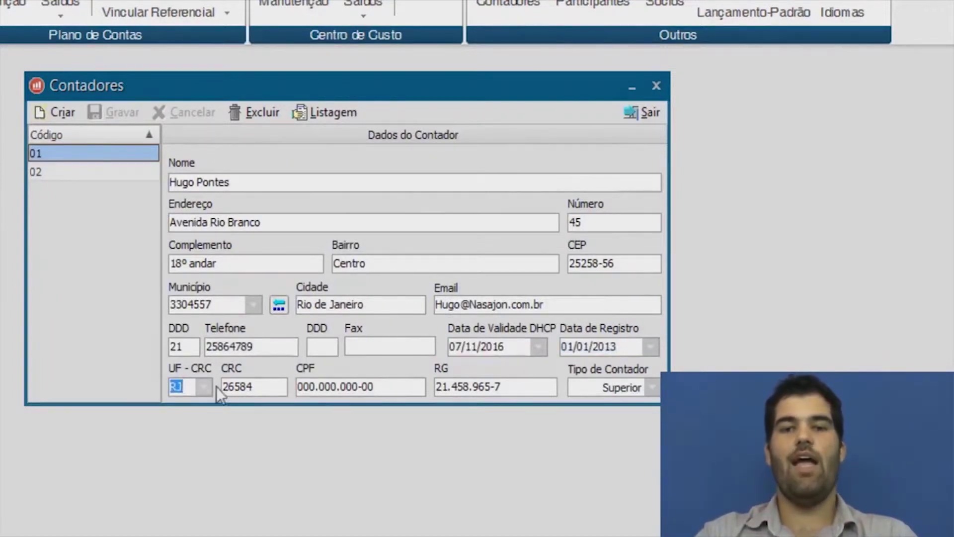
double_click(268, 386)
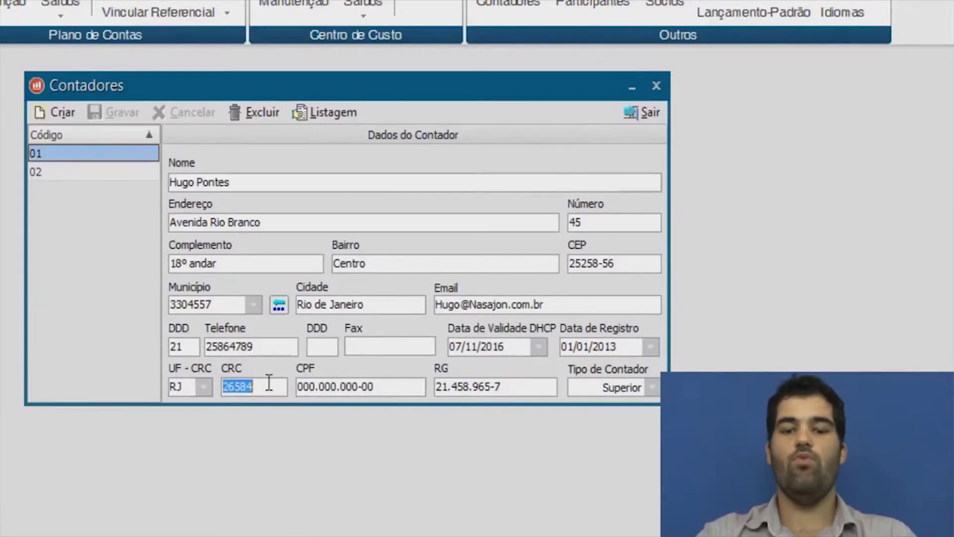
left_click(398, 388)
double_click(515, 388)
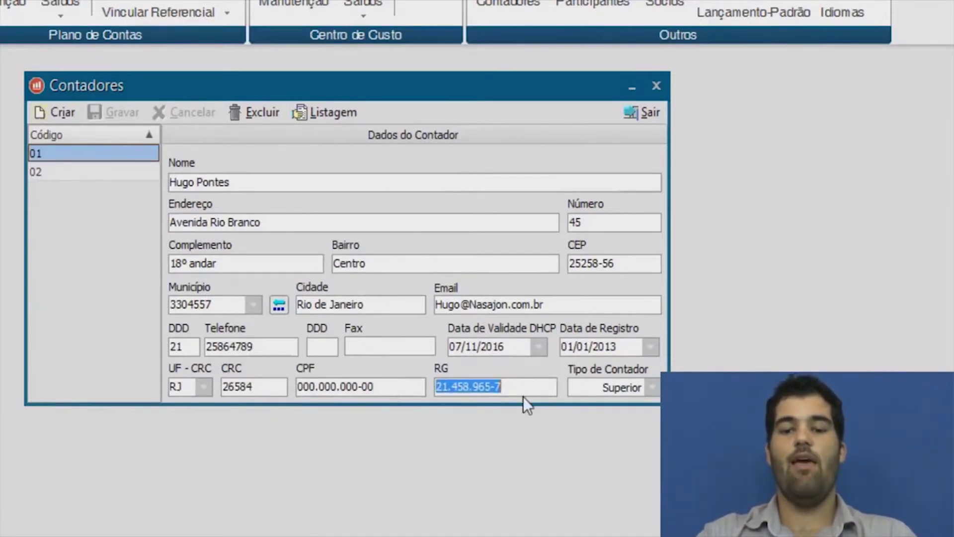
left_click(622, 389)
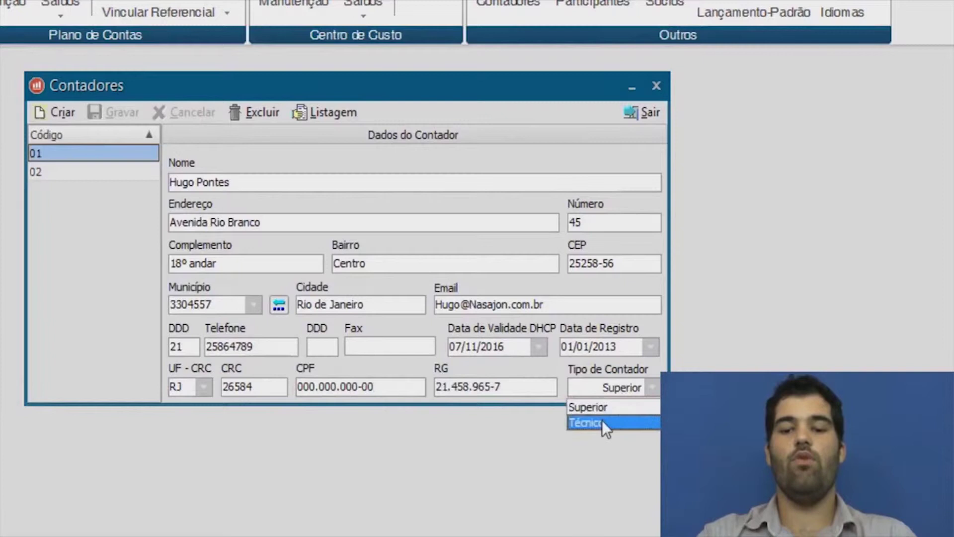
left_click(591, 407)
left_click(591, 398)
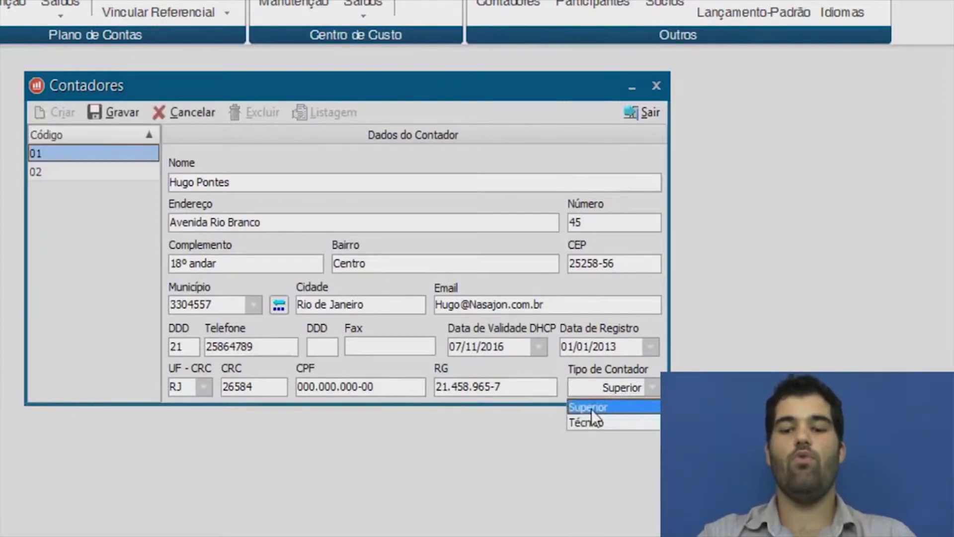
left_click(591, 409)
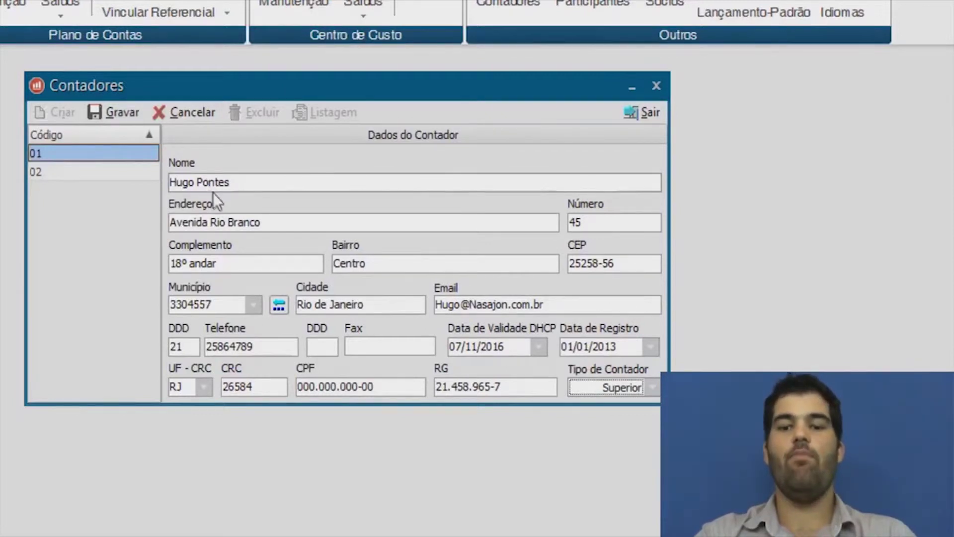
left_click(115, 113)
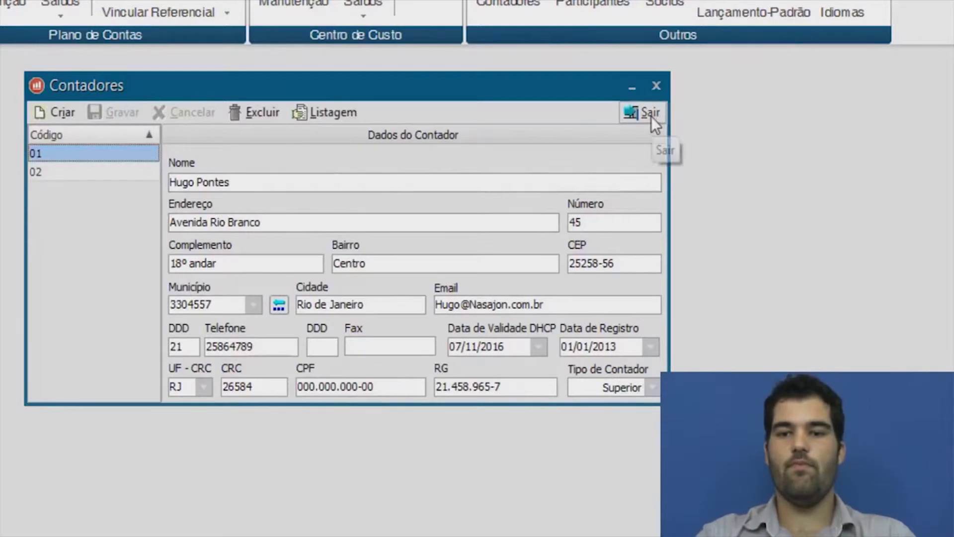
left_click(650, 114)
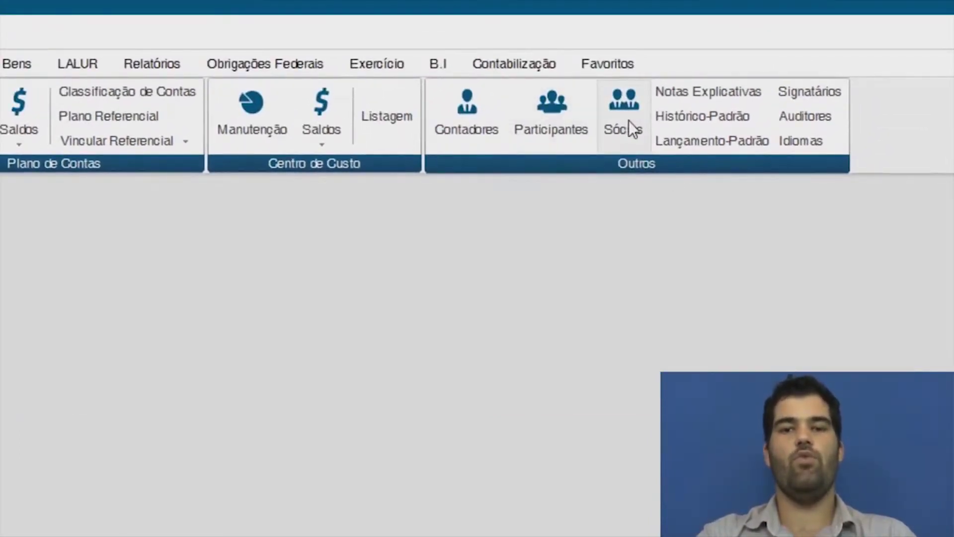
Open the Signatários register and set signatory 02's function to 203 Diretor.
left_click(796, 91)
left_click_drag(230, 256, 171, 206)
left_click_drag(258, 305, 158, 313)
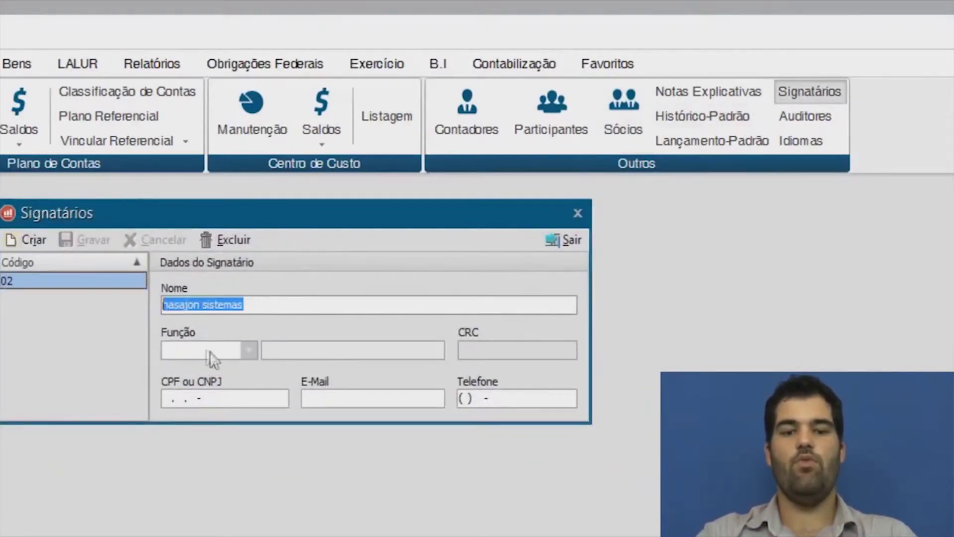
left_click(251, 351)
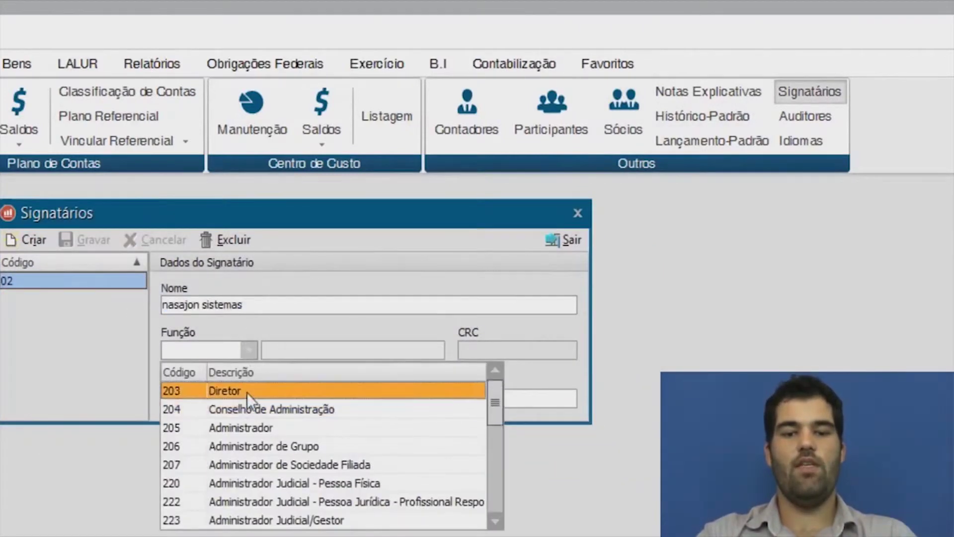
left_click(246, 392)
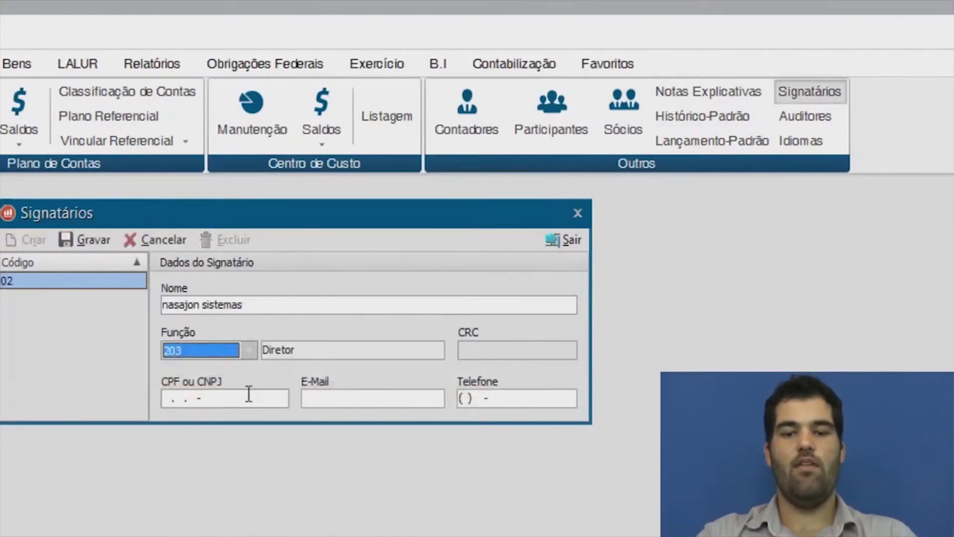
Fill in the signatory's CNPJ, e-mail and phone number, save the record, and close the register.
left_click(163, 399)
type("00000000000000")
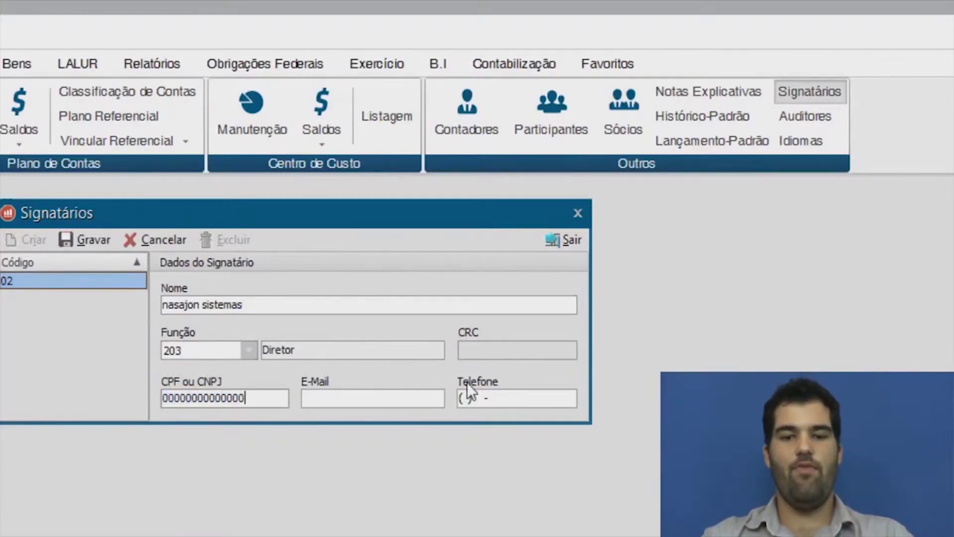
key("Tab")
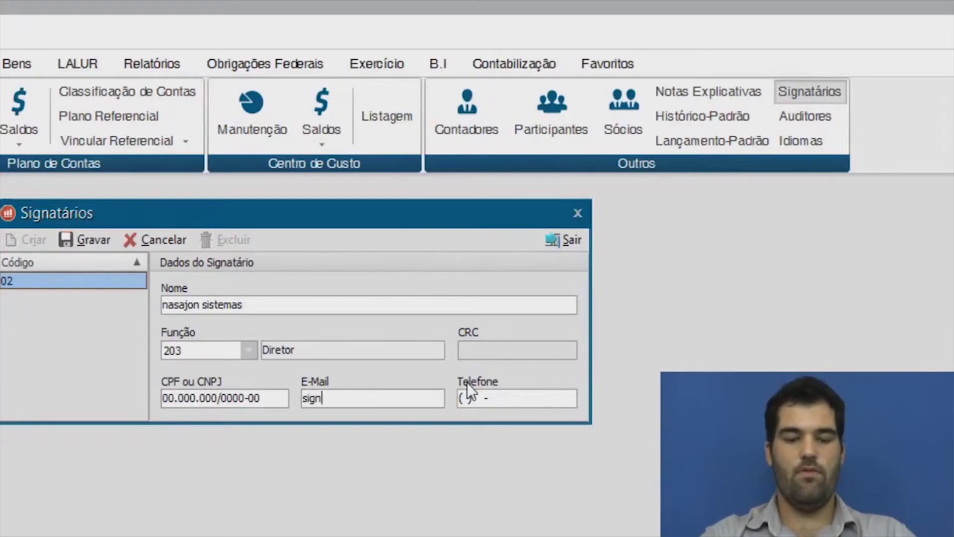
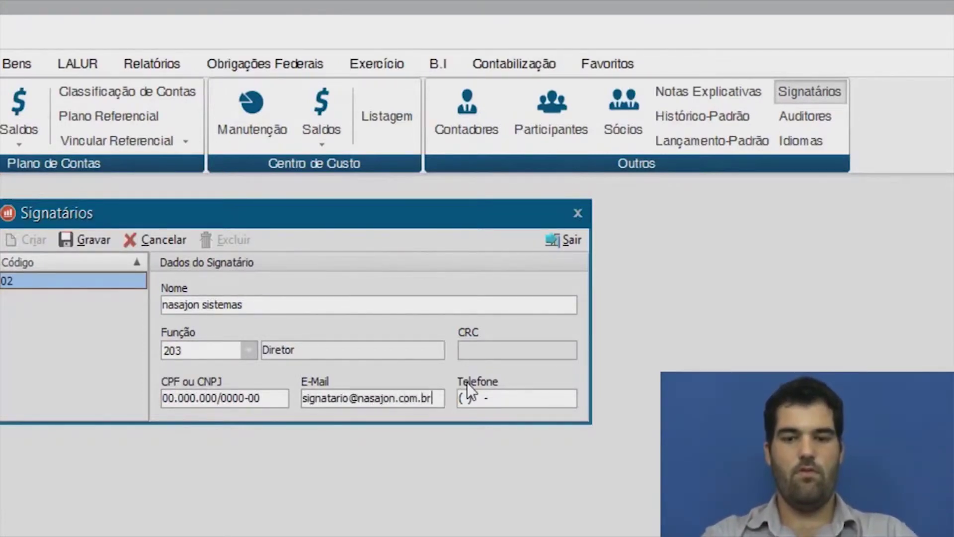
key("Tab")
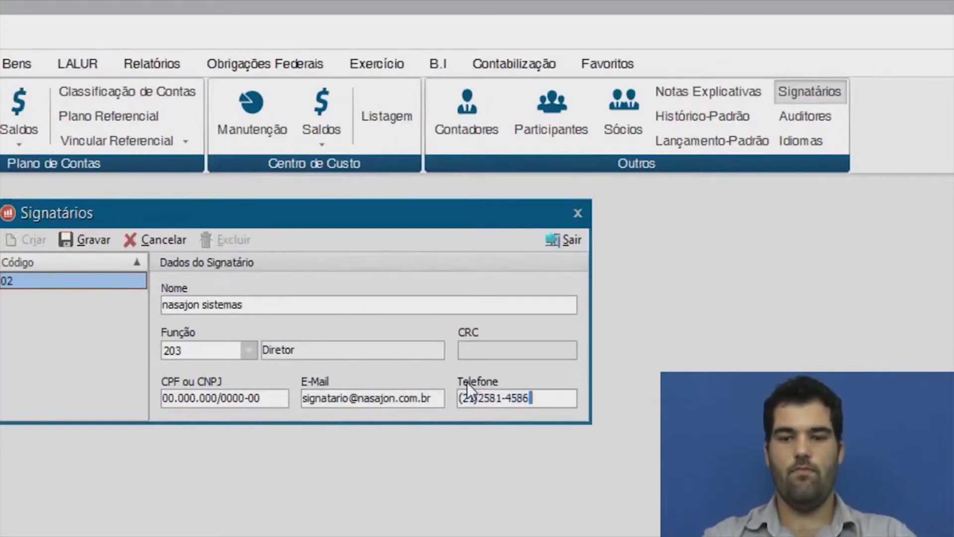
type("1")
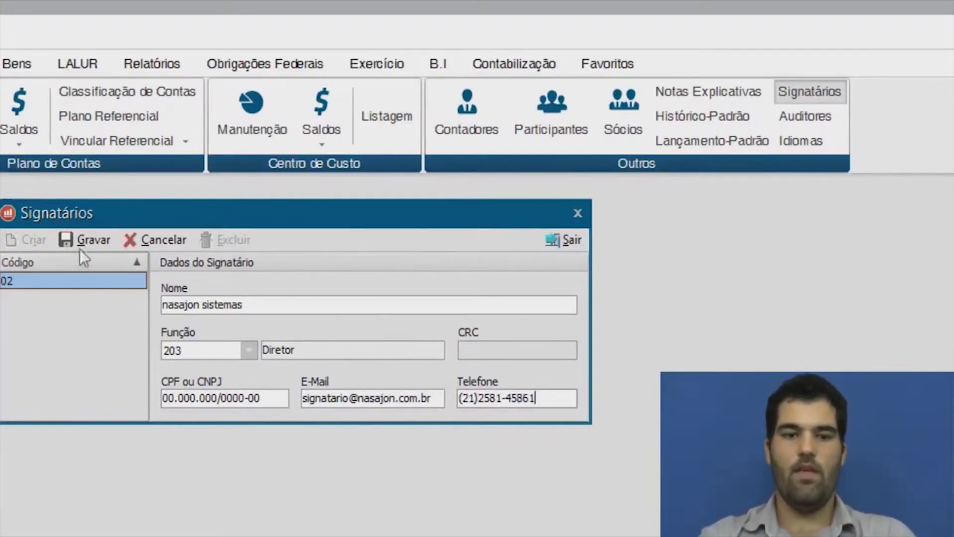
left_click(85, 238)
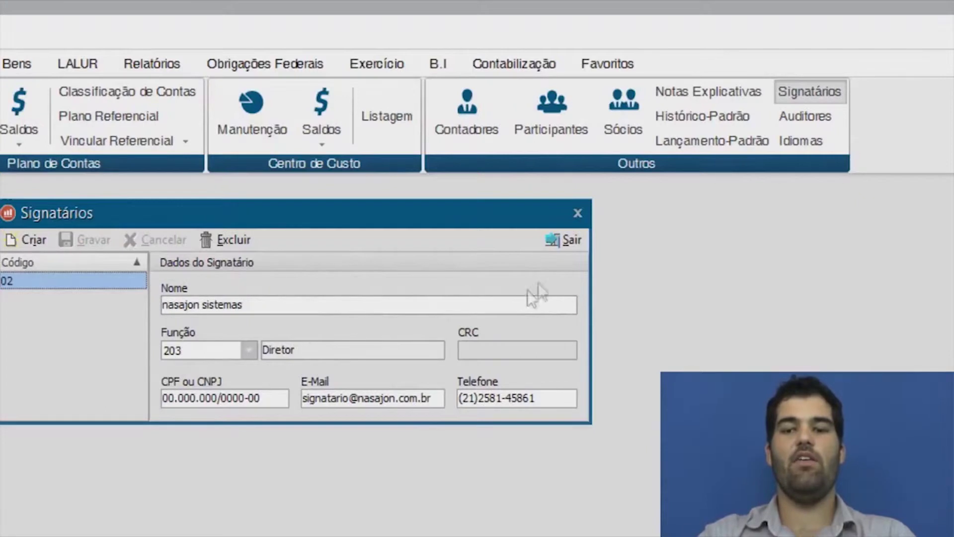
left_click(571, 241)
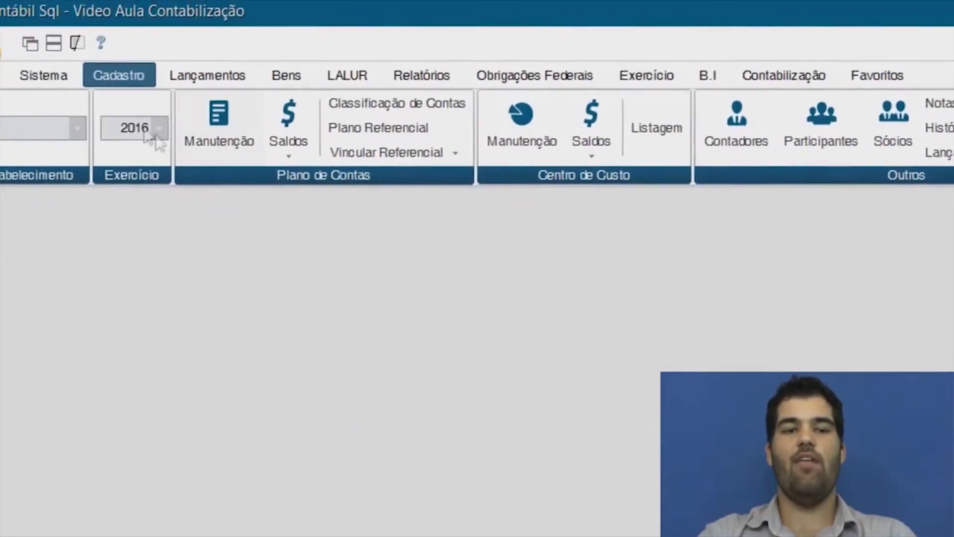
Bring up Configuração Geral from the Sistema tab and close it.
left_click(49, 80)
left_click(642, 144)
left_click(662, 180)
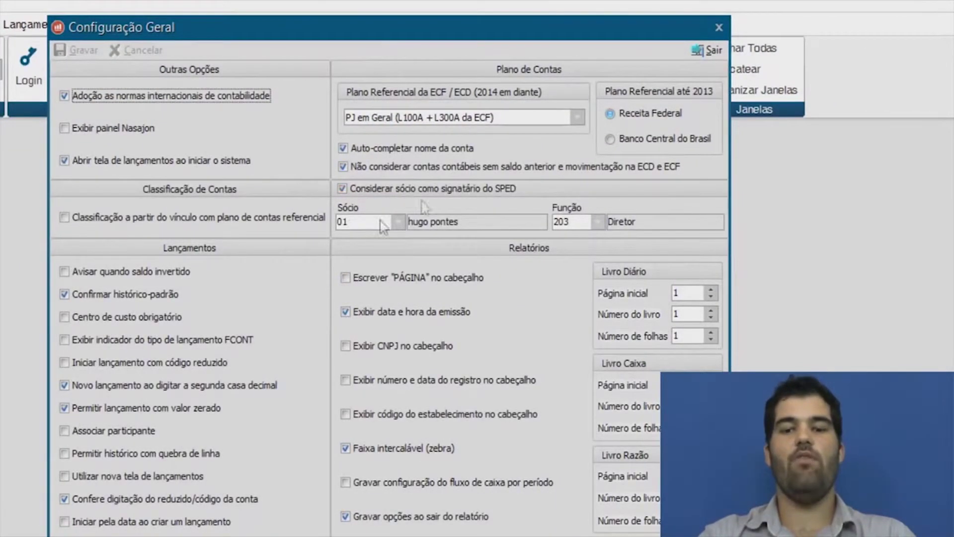
left_click(717, 50)
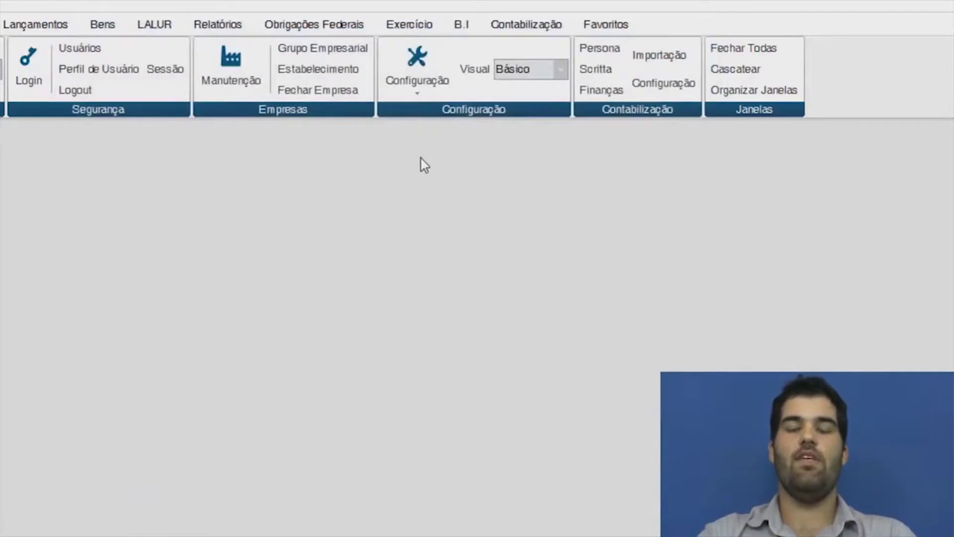
Review signatory 02 with function 203 Diretor in the Signatários register, then close it.
left_click(0, 25)
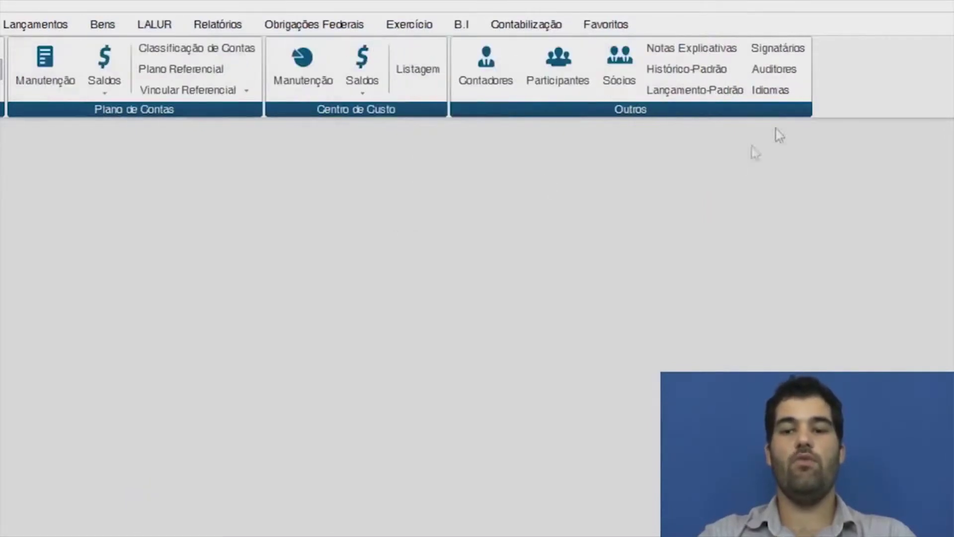
left_click(775, 49)
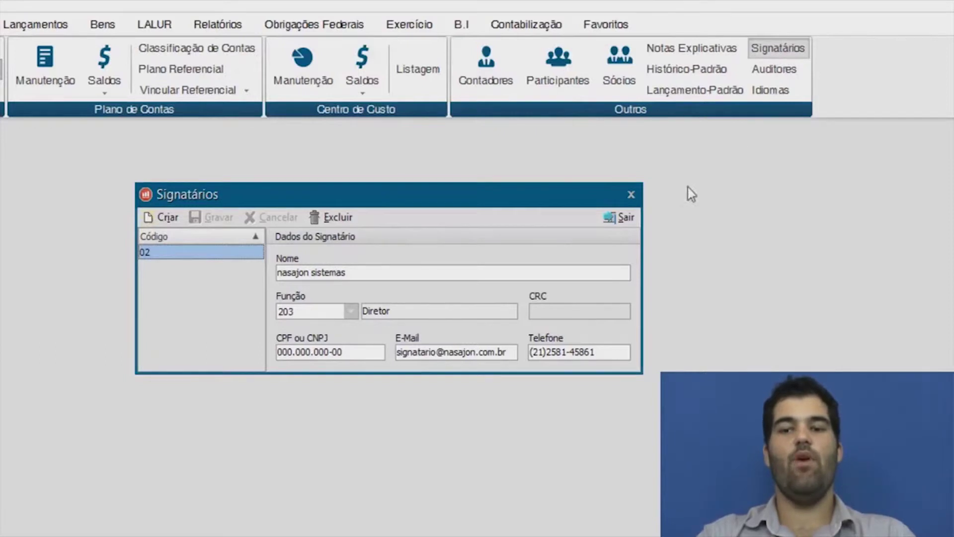
left_click(621, 217)
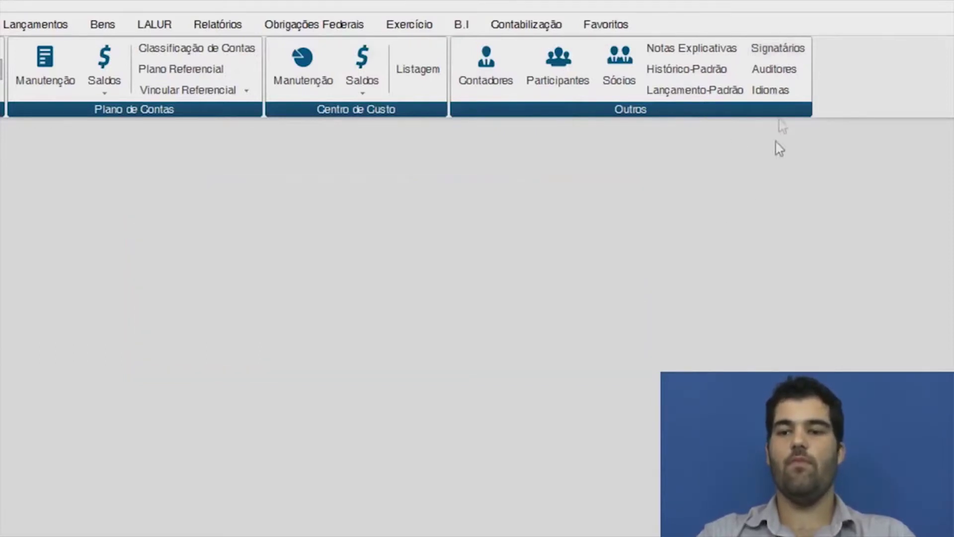
left_click(781, 75)
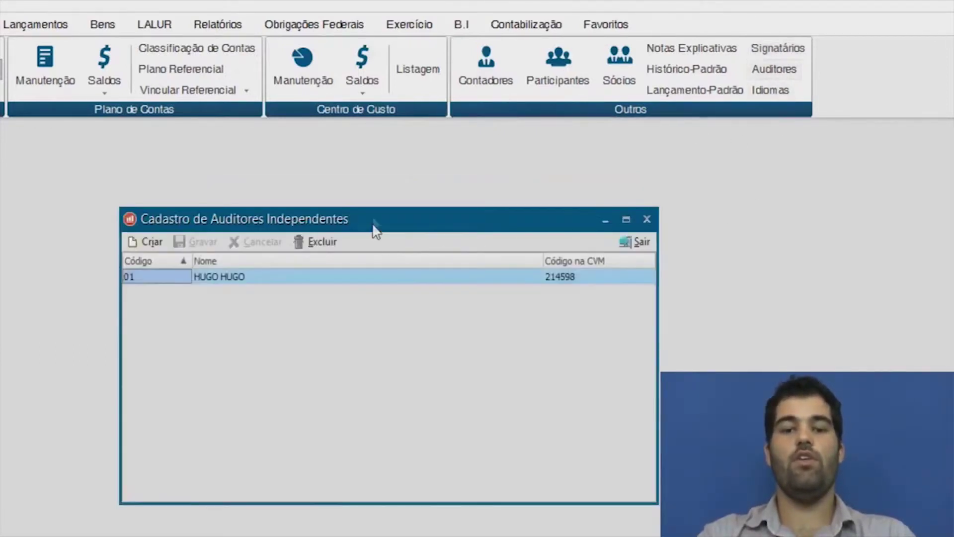
left_click_drag(373, 228, 334, 165)
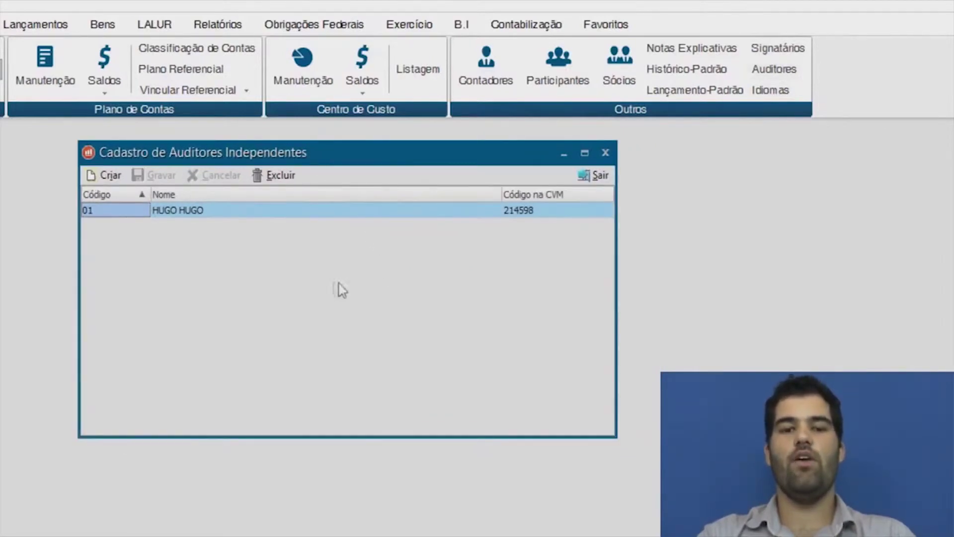
left_click(129, 213)
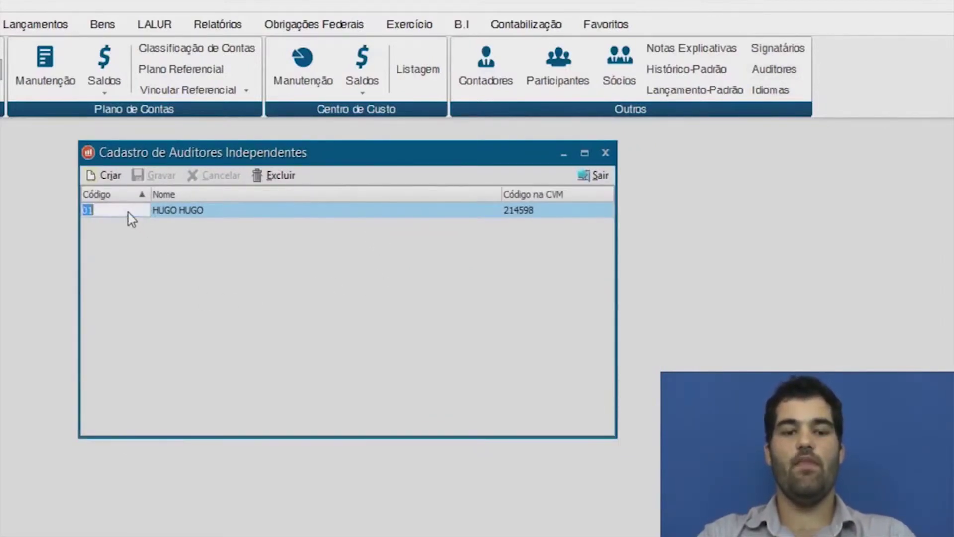
left_click(204, 212)
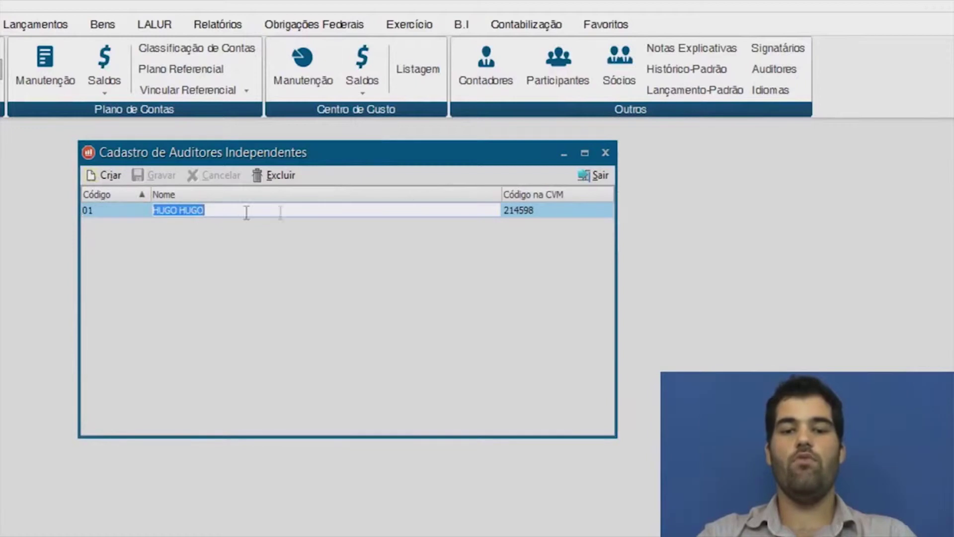
left_click(542, 213)
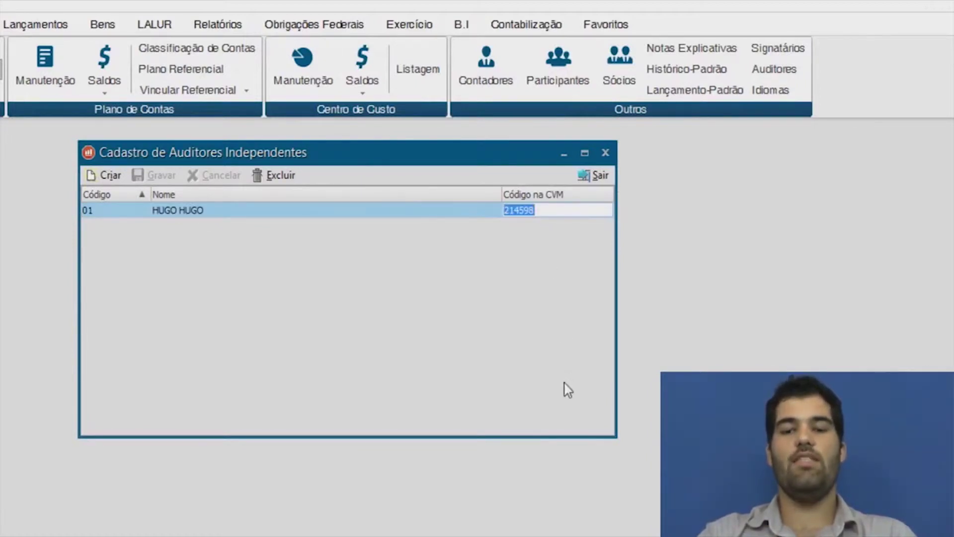
left_click(597, 179)
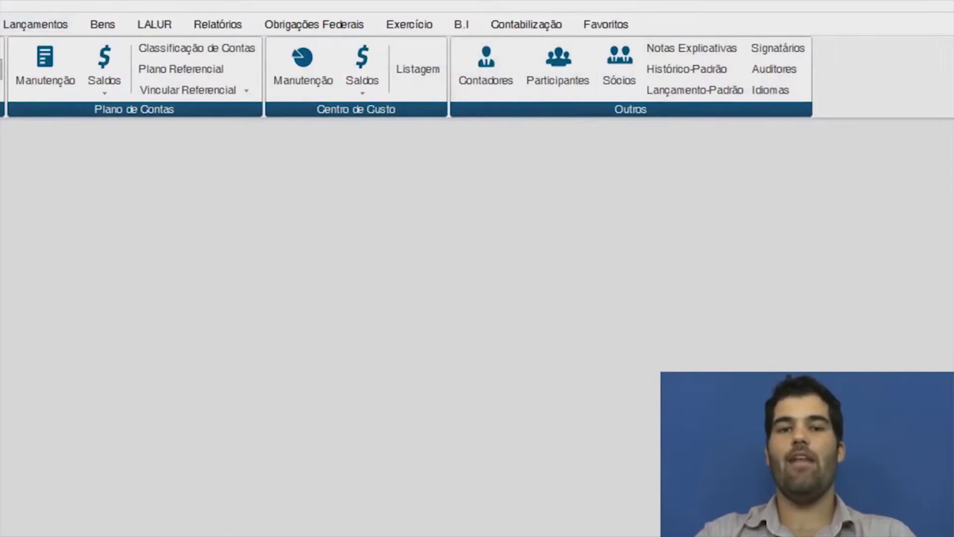
Assign Contador 01 in the establishment's Outros Dados, close Estabelecimento, and go to Lançamentos.
left_click(54, 65)
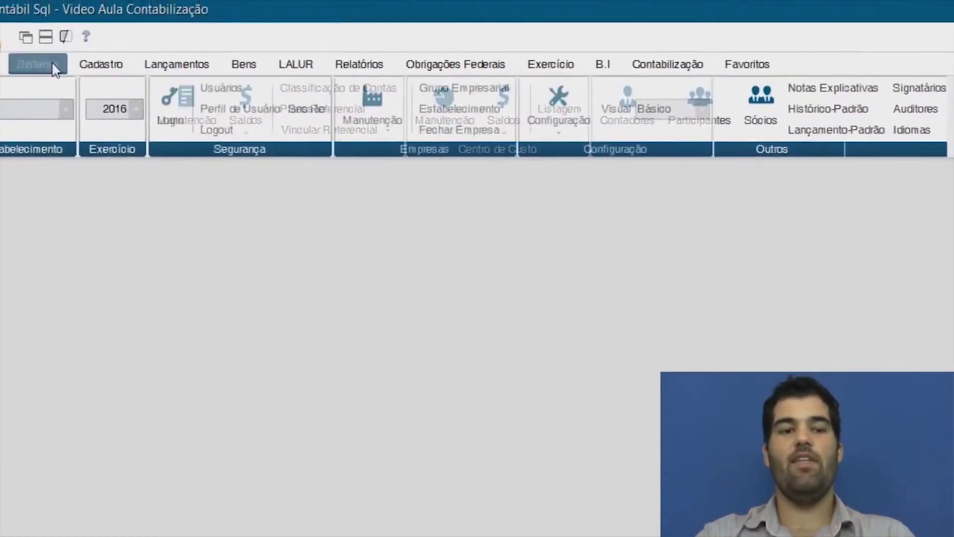
left_click(465, 114)
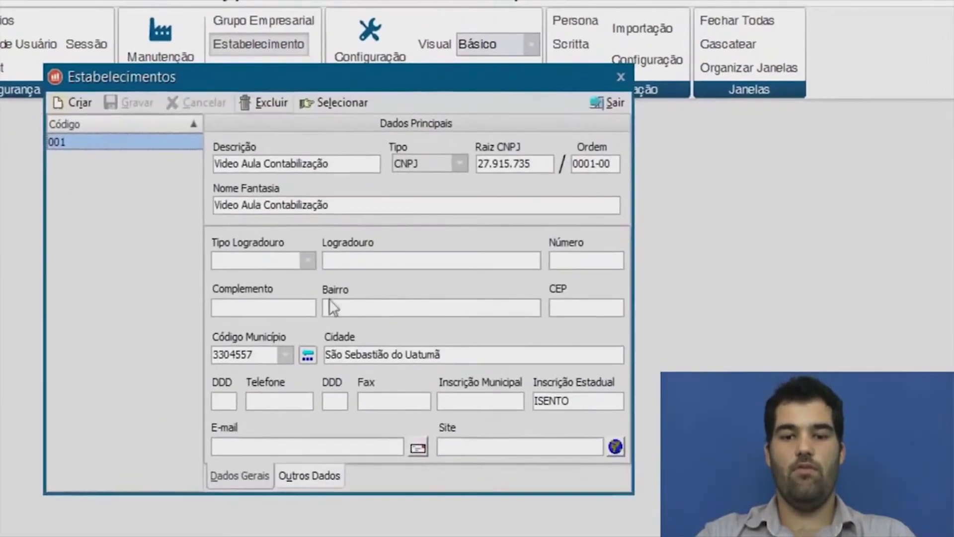
left_click(378, 483)
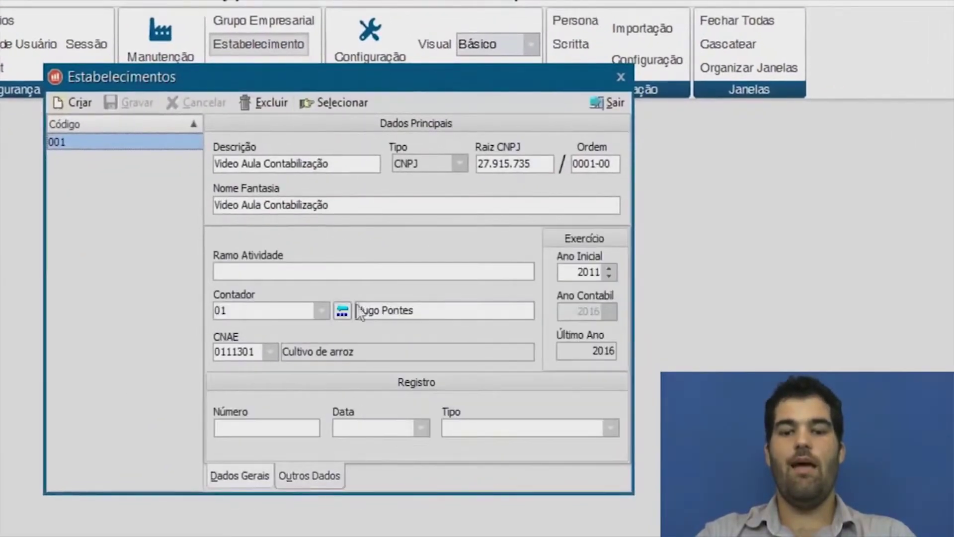
left_click(323, 309)
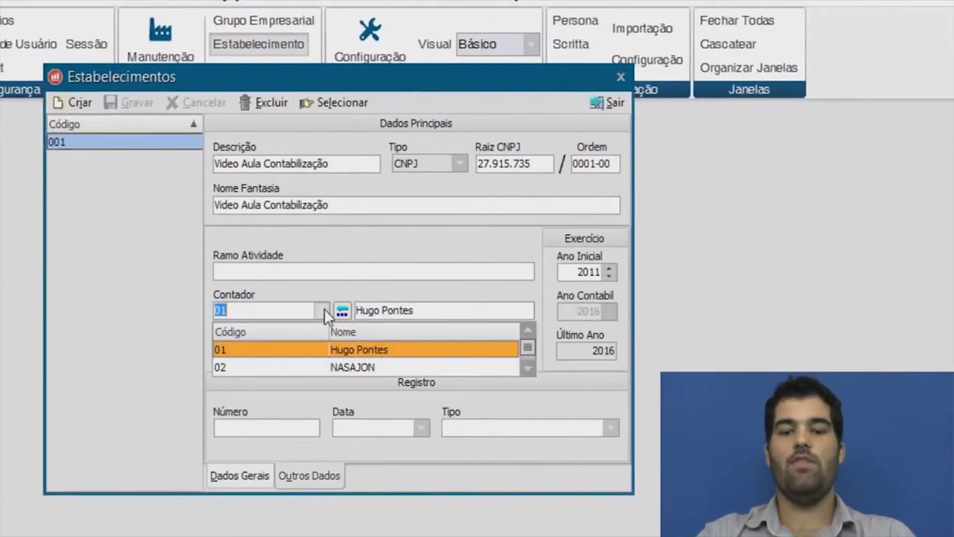
left_click(351, 350)
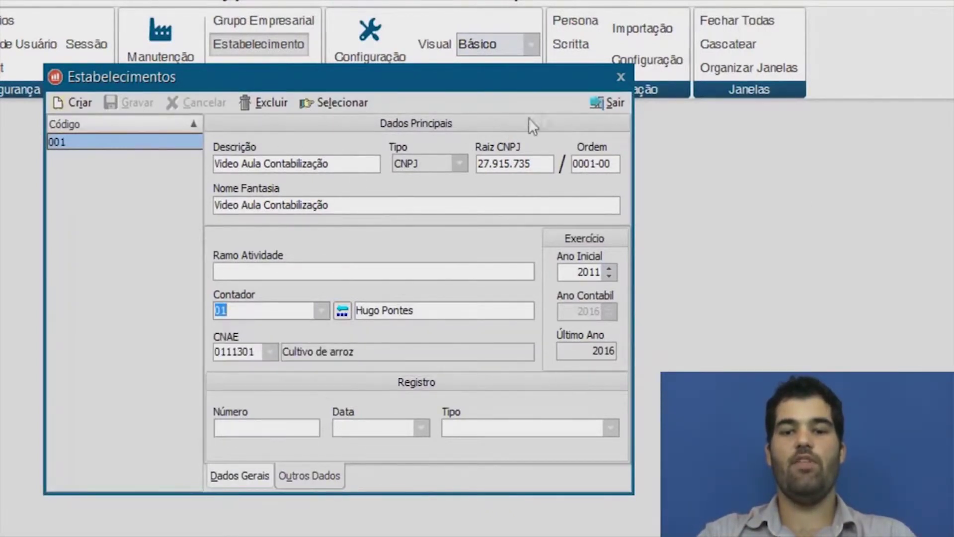
left_click(602, 106)
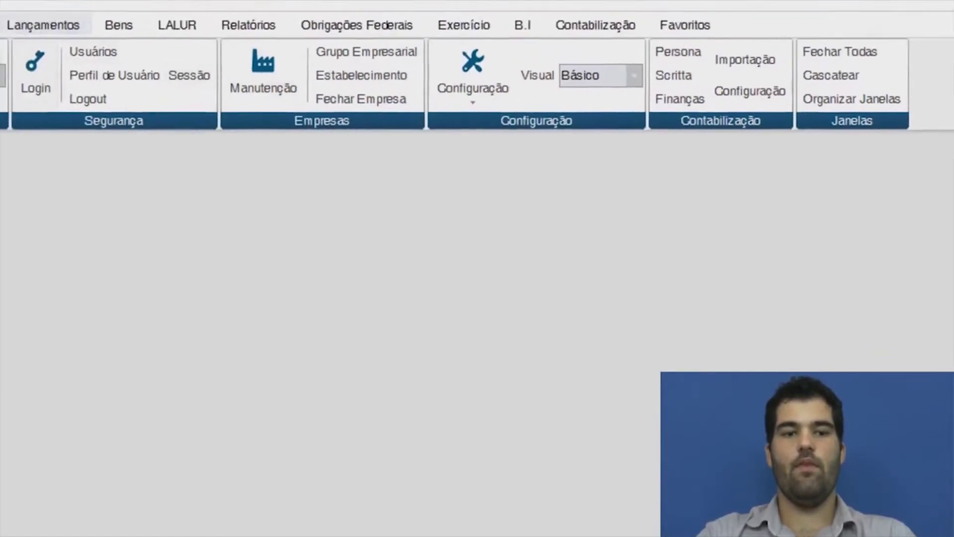
left_click(180, 72)
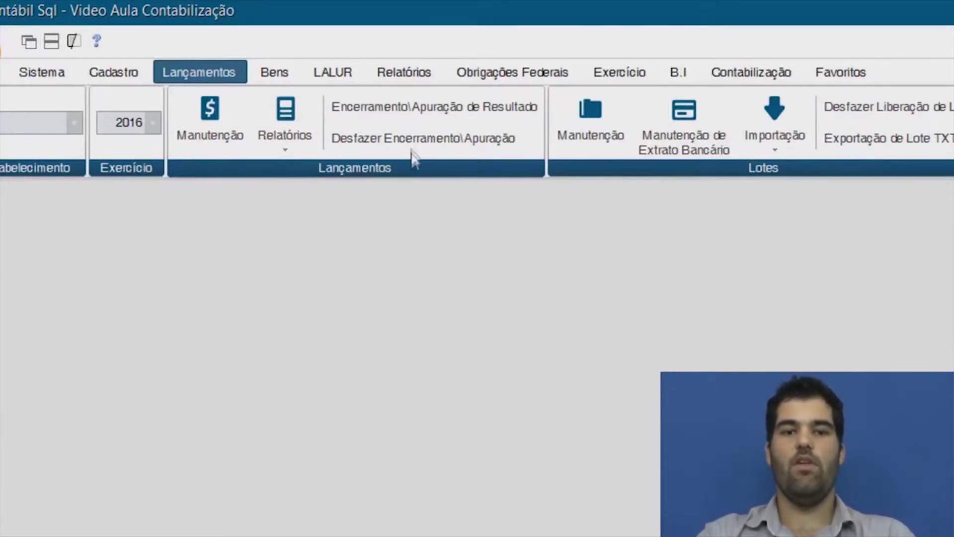
Process the December Encerramento result closing into account 243010001 and acknowledge the success message.
left_click(415, 103)
left_click_drag(169, 52, 144, 85)
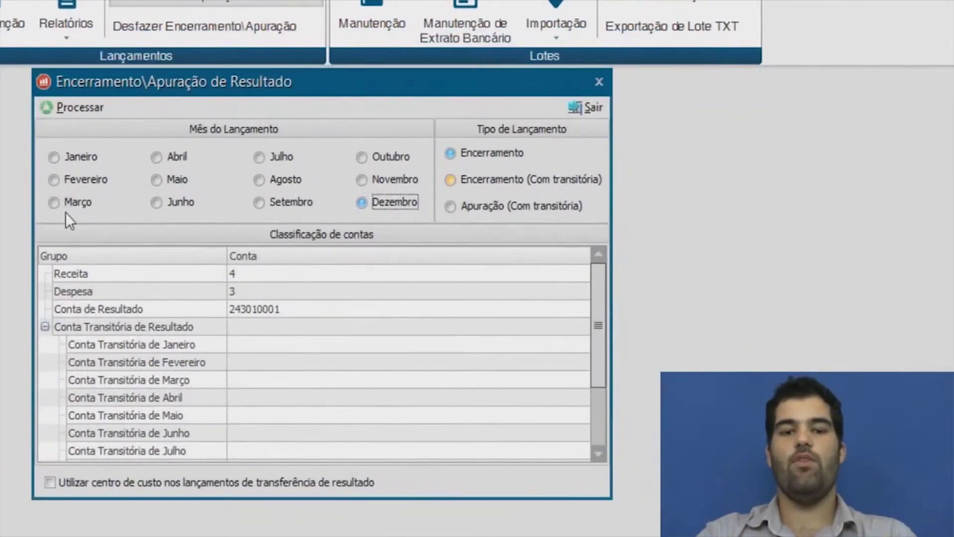
left_click(53, 202)
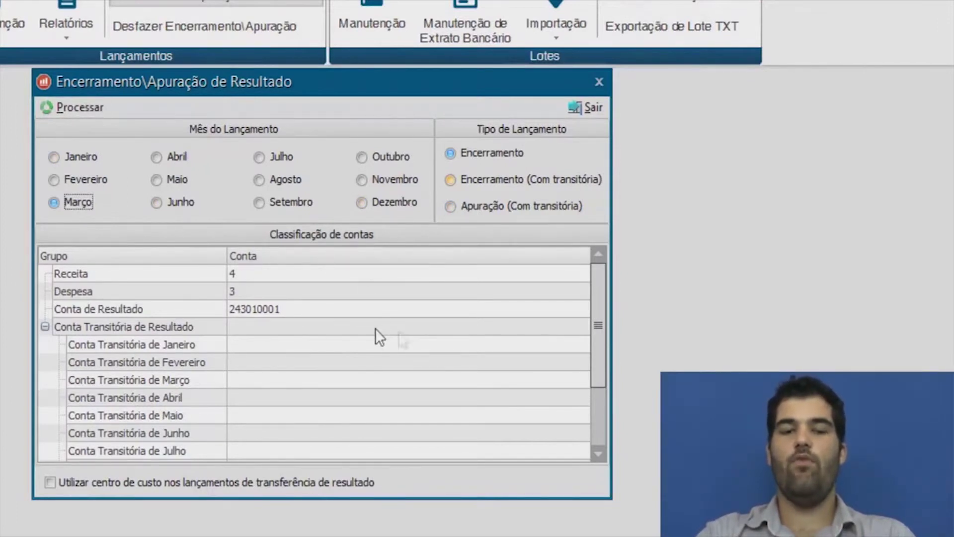
left_click(395, 203)
left_click(78, 109)
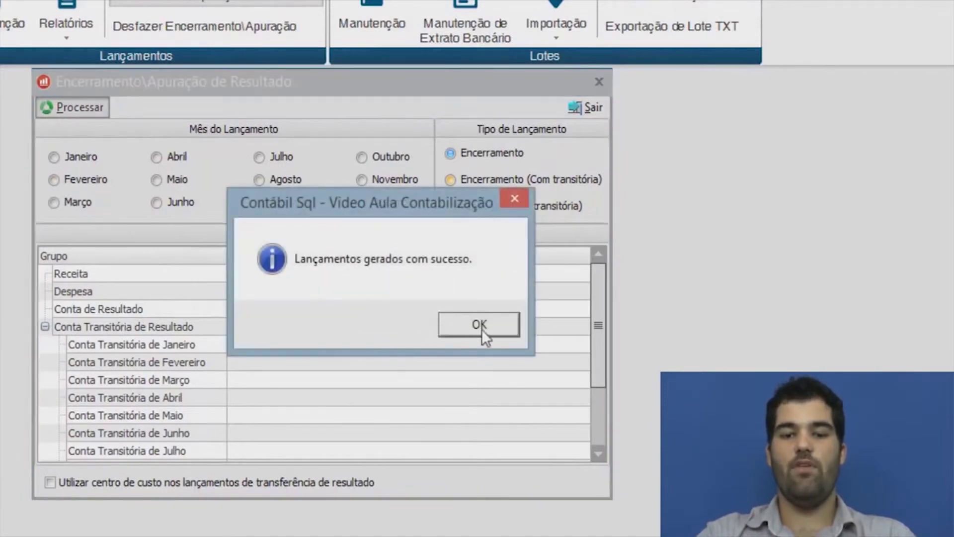
left_click(484, 330)
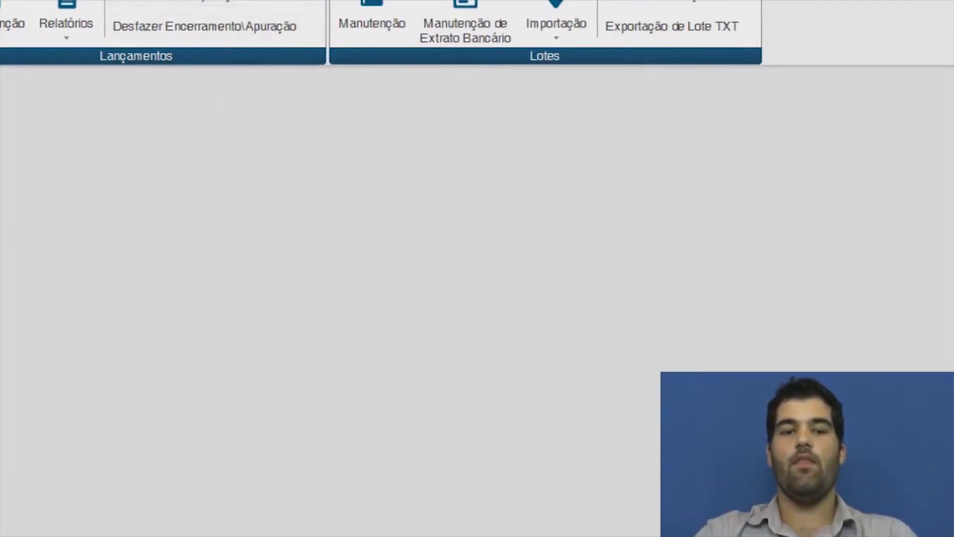
Preview the 31 December 2016 Balanço Patrimonial report with simulated closing turned off.
left_click(273, 7)
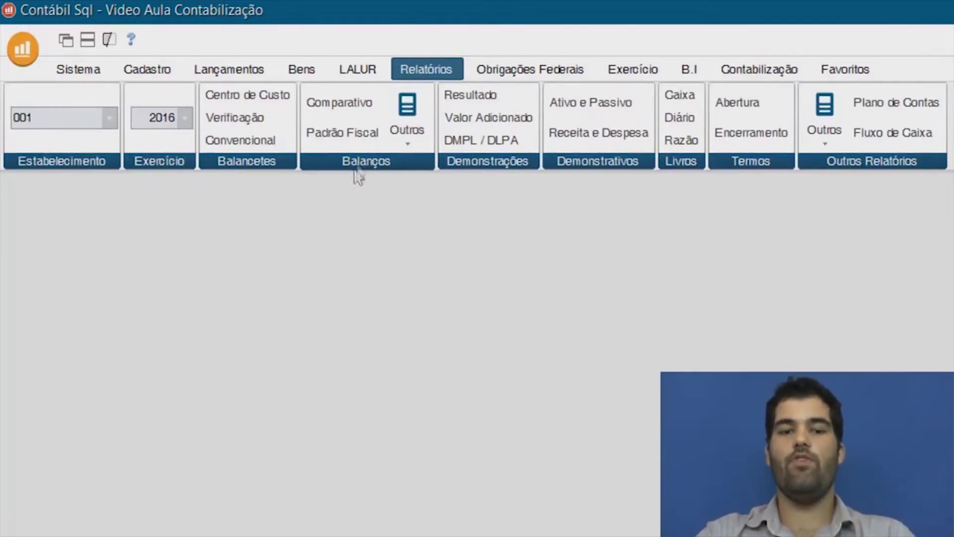
left_click(357, 138)
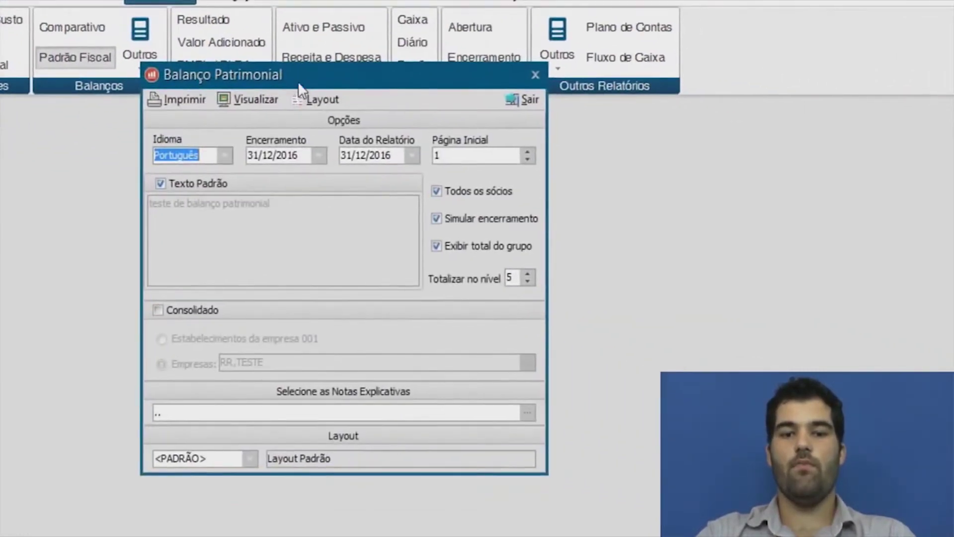
left_click_drag(298, 81, 201, 126)
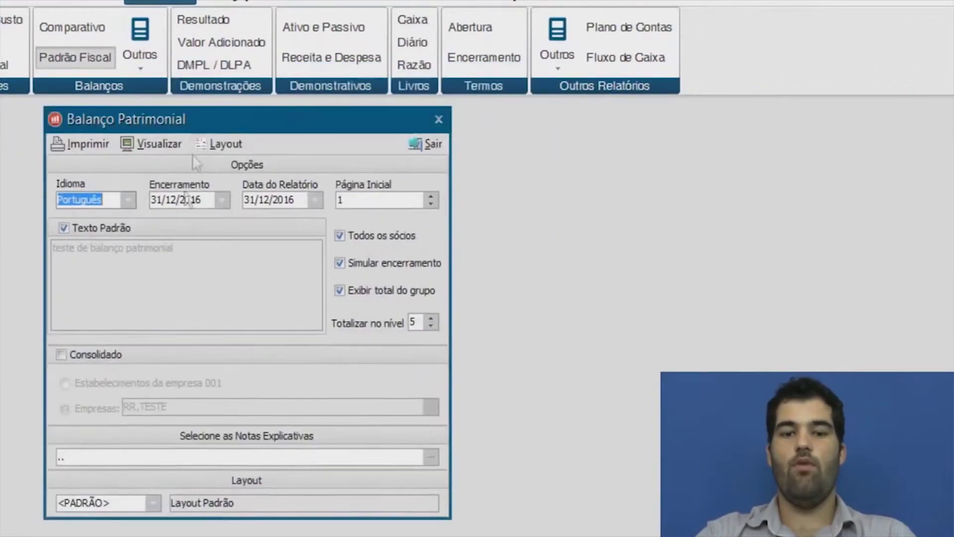
key("Tab")
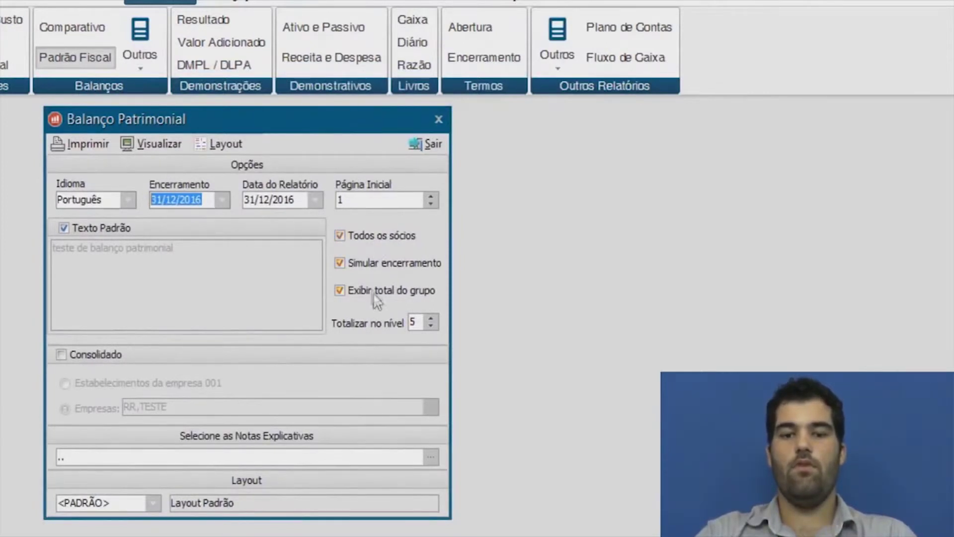
left_click(388, 268)
left_click(425, 320)
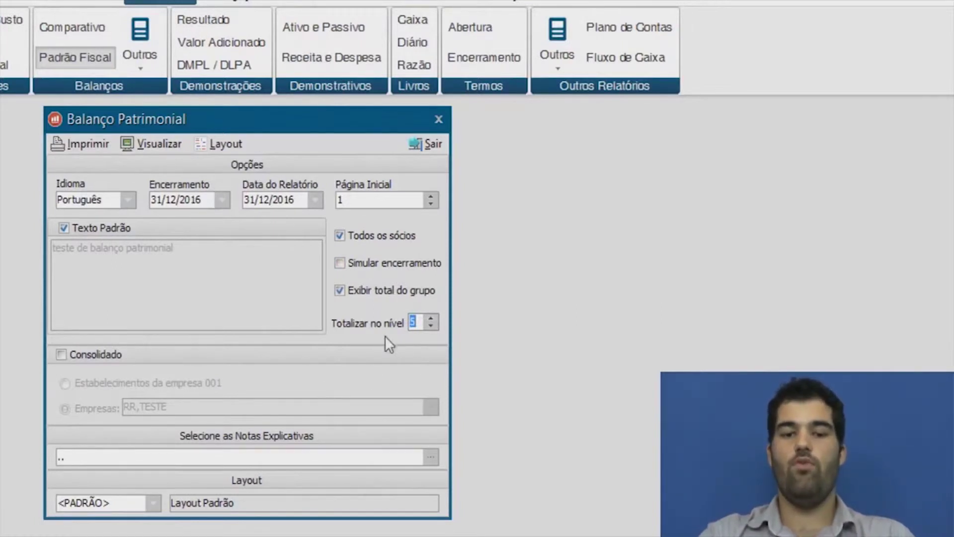
left_click(158, 138)
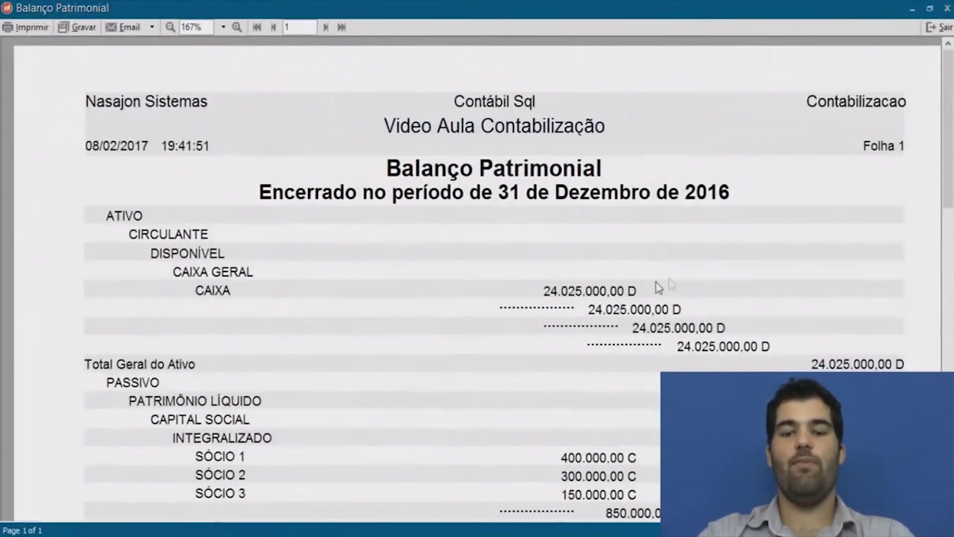
Scroll to the end of the balance sheet preview, then close the preview and its options dialog.
left_click_drag(949, 120, 949, 163)
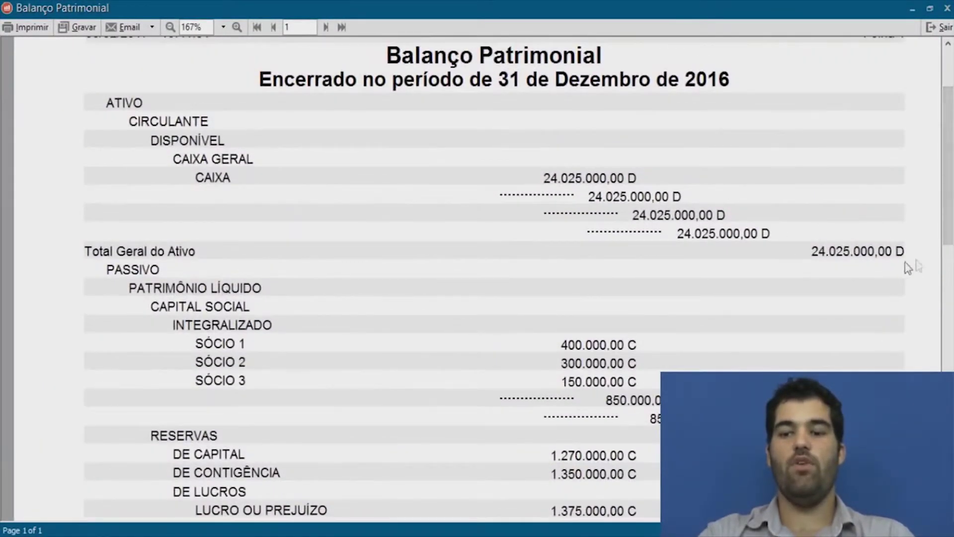
mouse_move(951, 191)
left_mouse_down()
mouse_move(950, 358)
mouse_move(902, 304)
left_mouse_up()
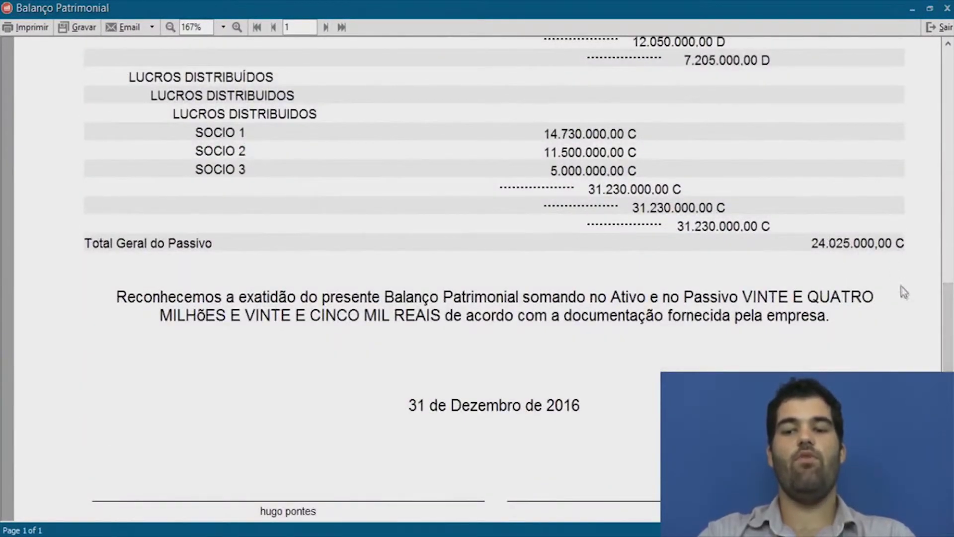
left_click(943, 30)
left_click(545, 173)
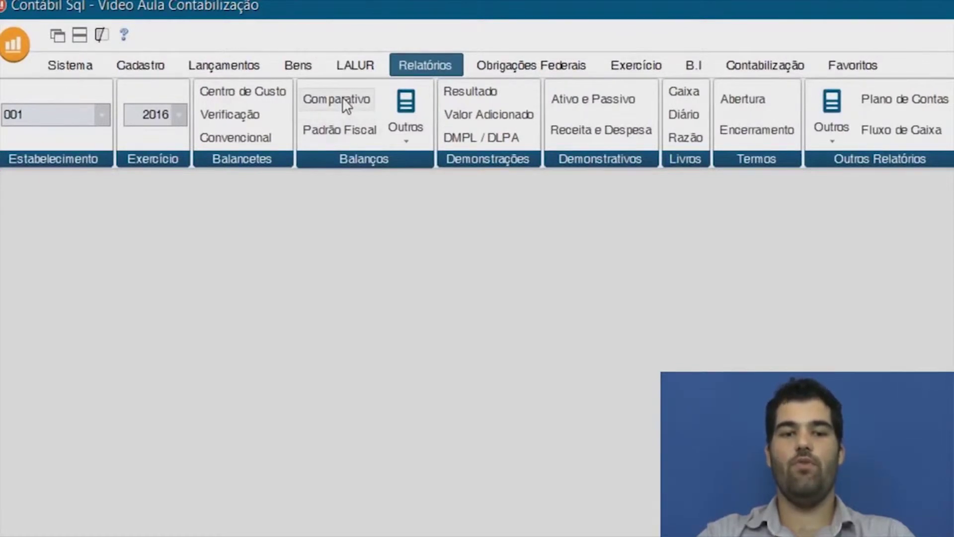
left_click(342, 100)
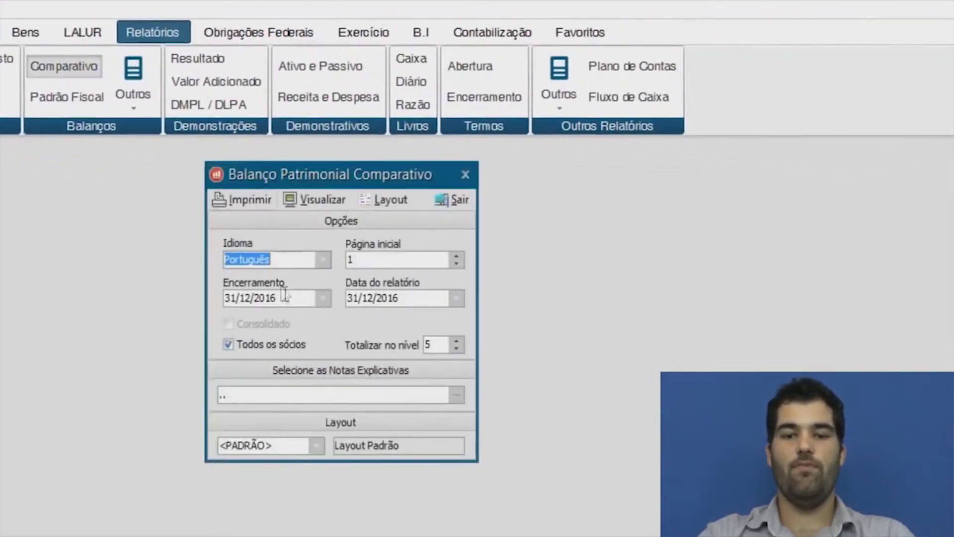
left_click(284, 295)
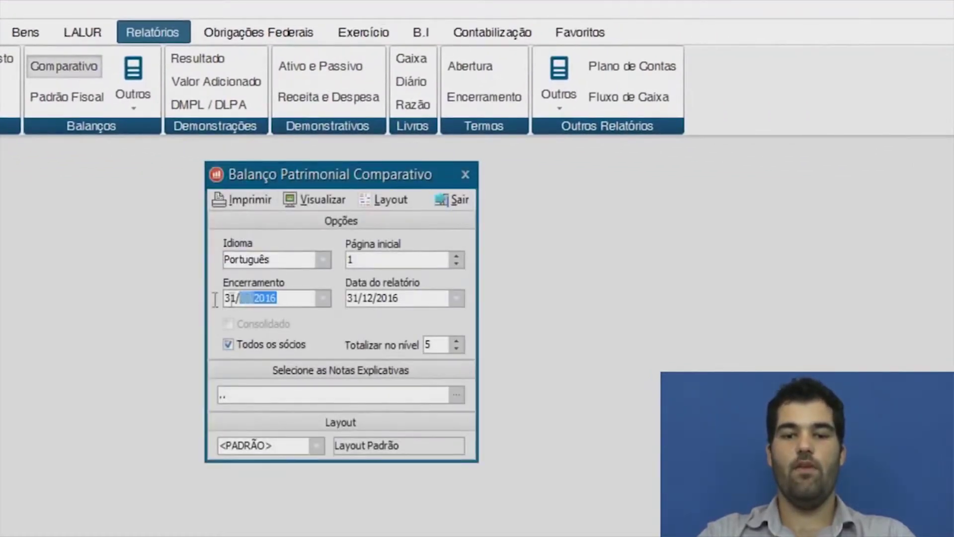
left_click(456, 339)
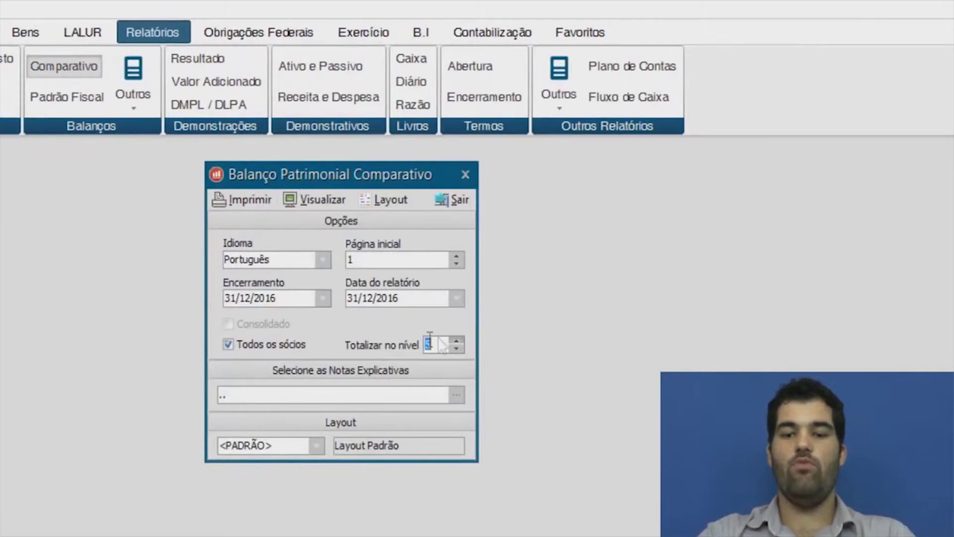
left_click(305, 199)
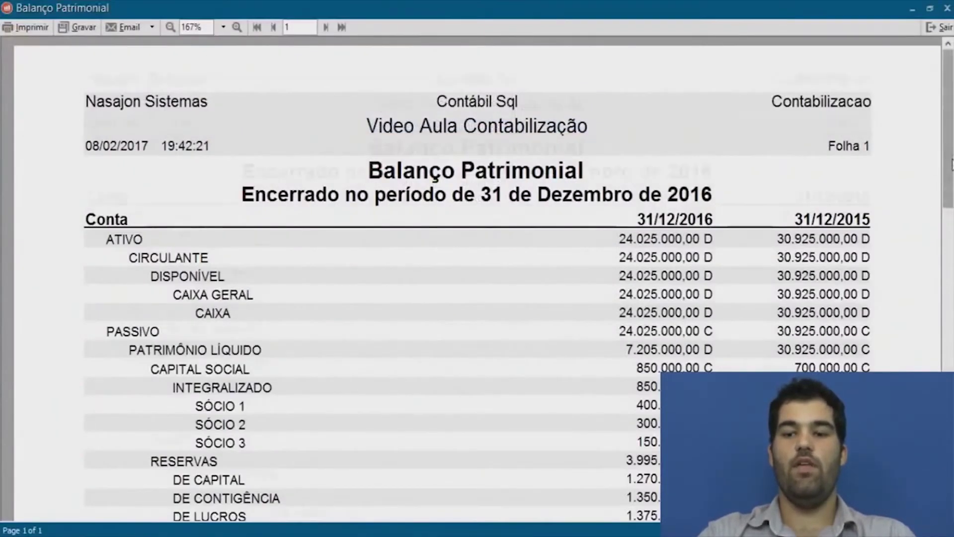
left_click_drag(952, 159, 952, 187)
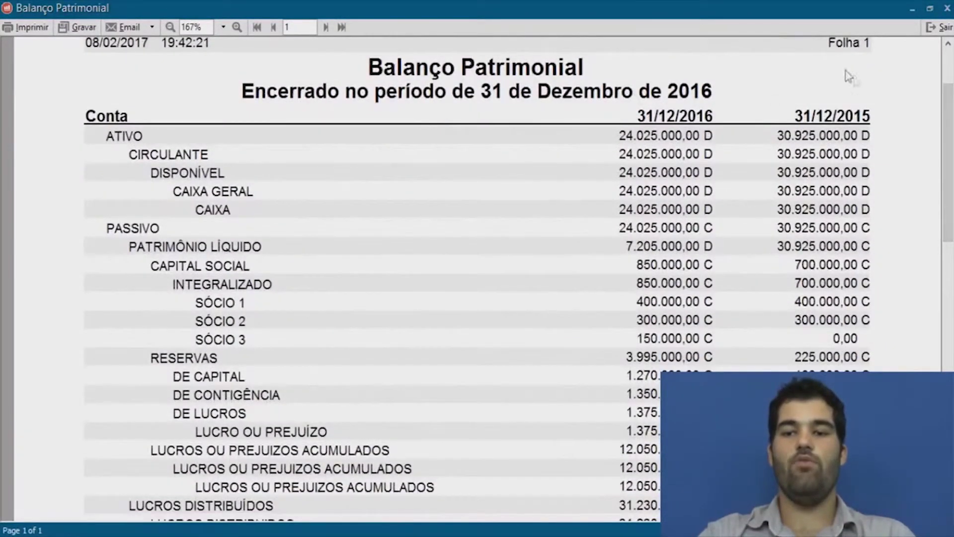
left_click_drag(950, 140, 951, 268)
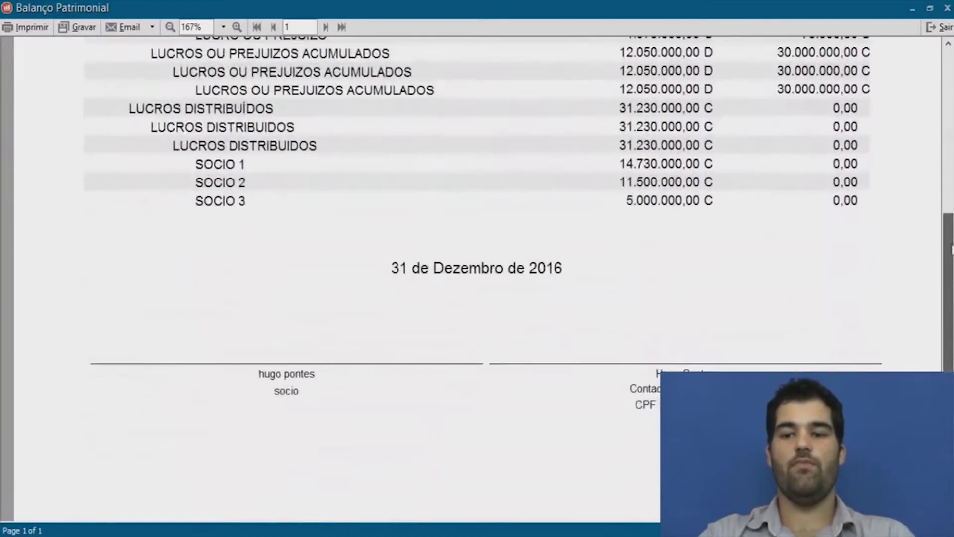
left_click(940, 29)
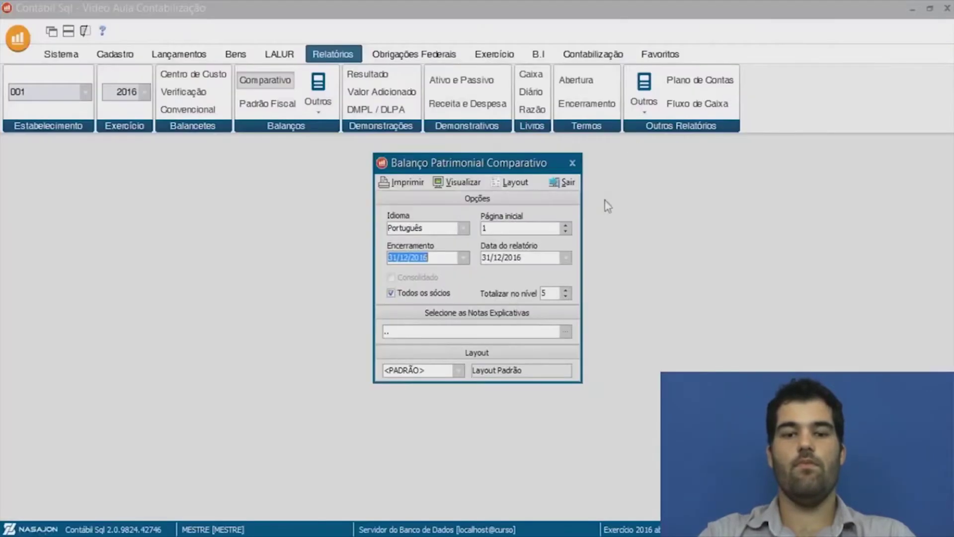
left_click(566, 182)
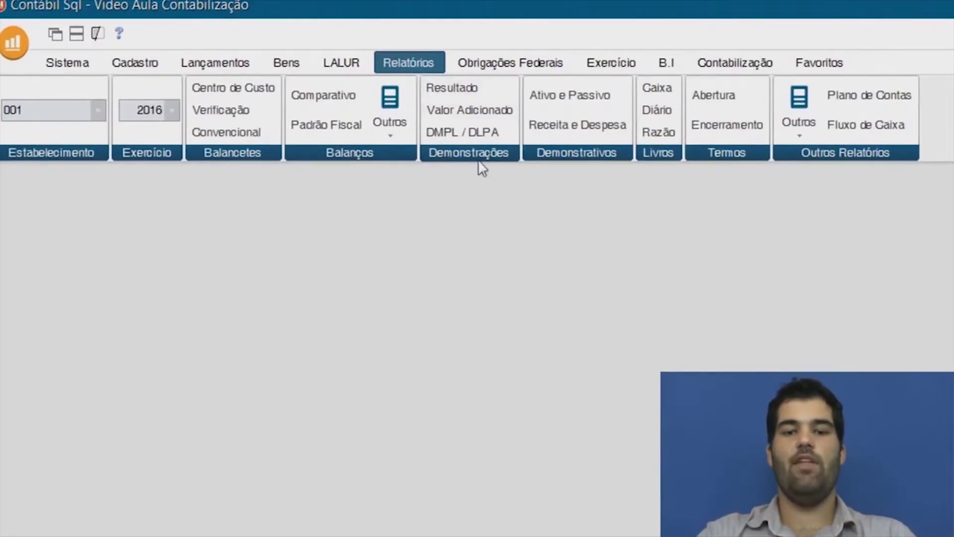
Set the income statement period to 01/01/2016–31/12/2016 with totalling level 5.
left_click(453, 88)
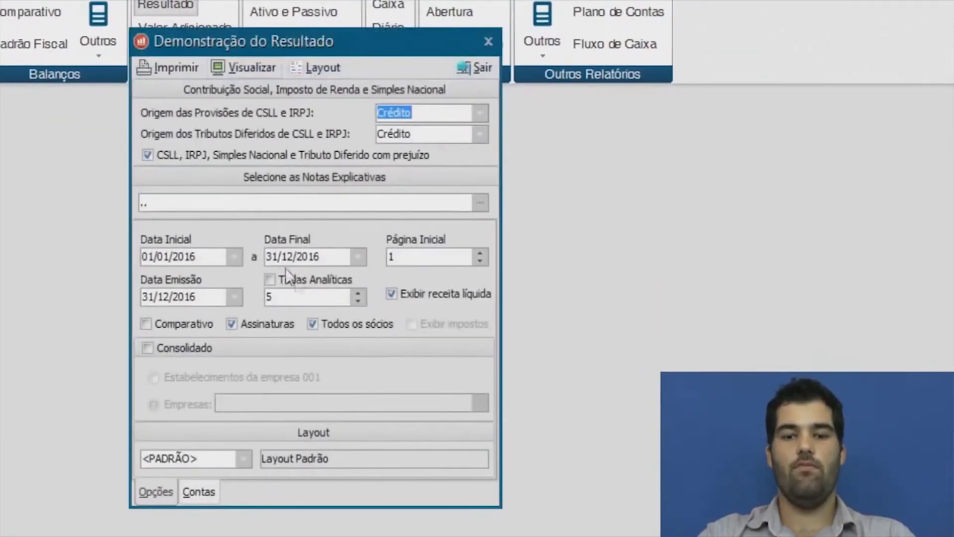
left_click(294, 256)
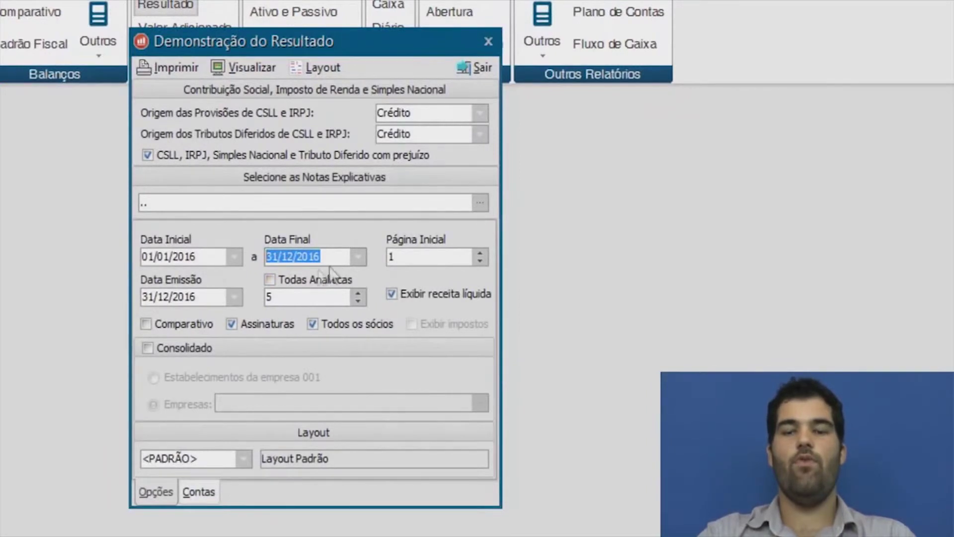
key("shift+Tab")
key("Tab")
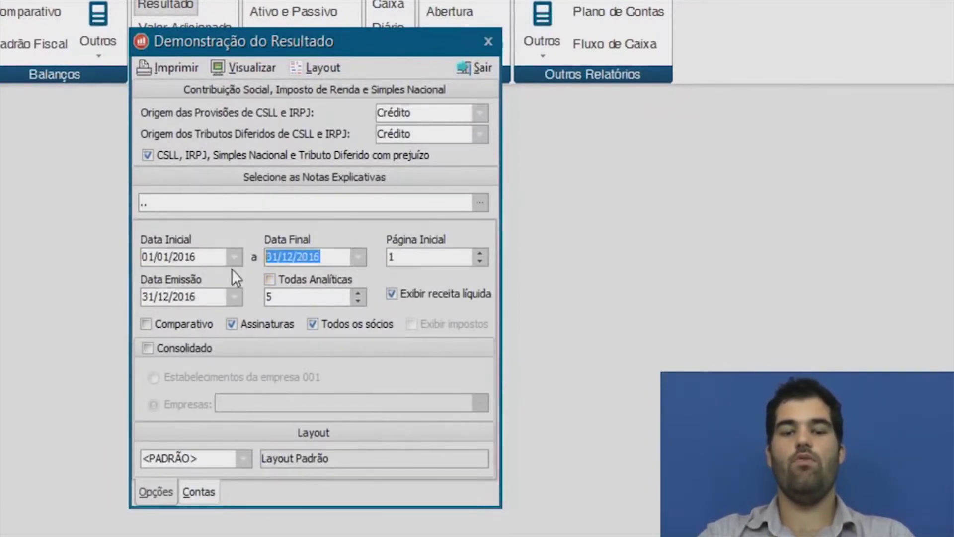
key("shift+Tab")
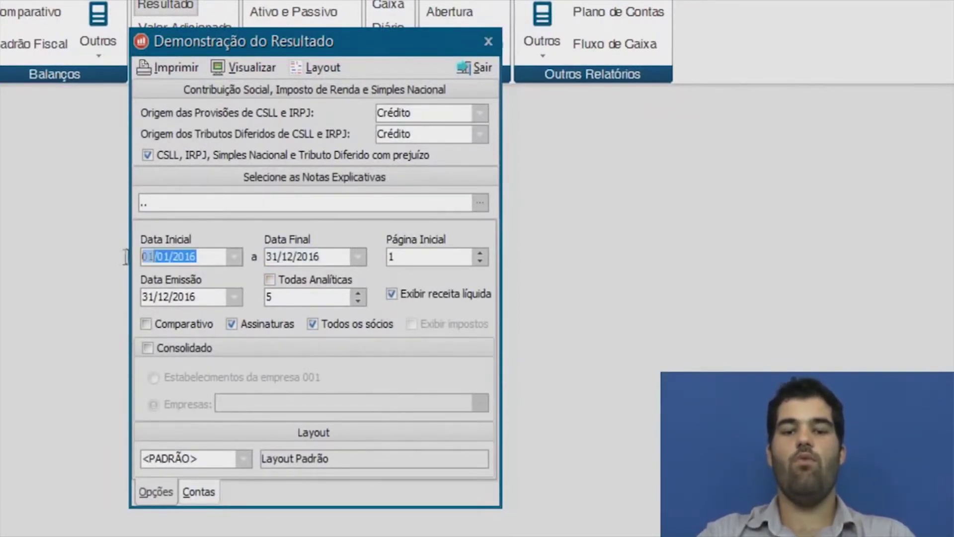
key("Tab")
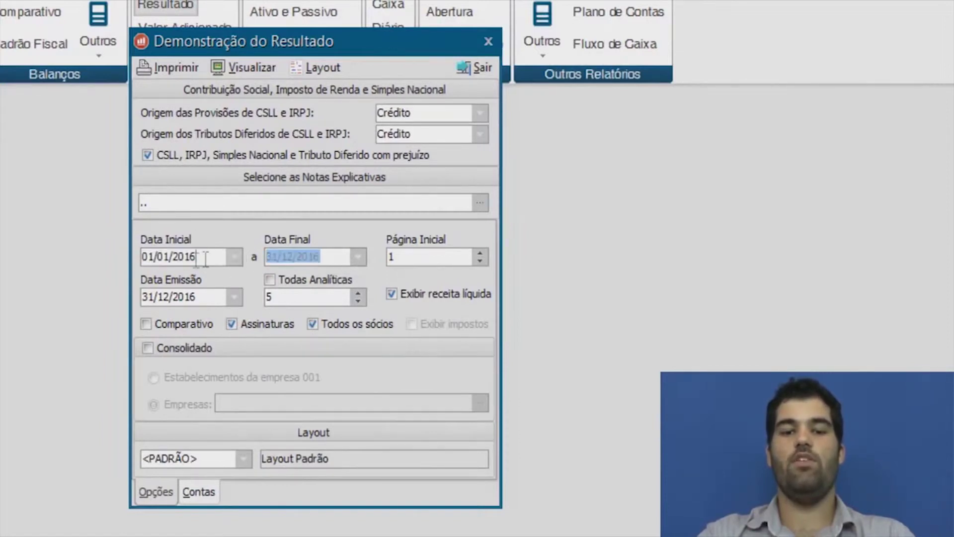
key("shift+Tab")
key("Tab")
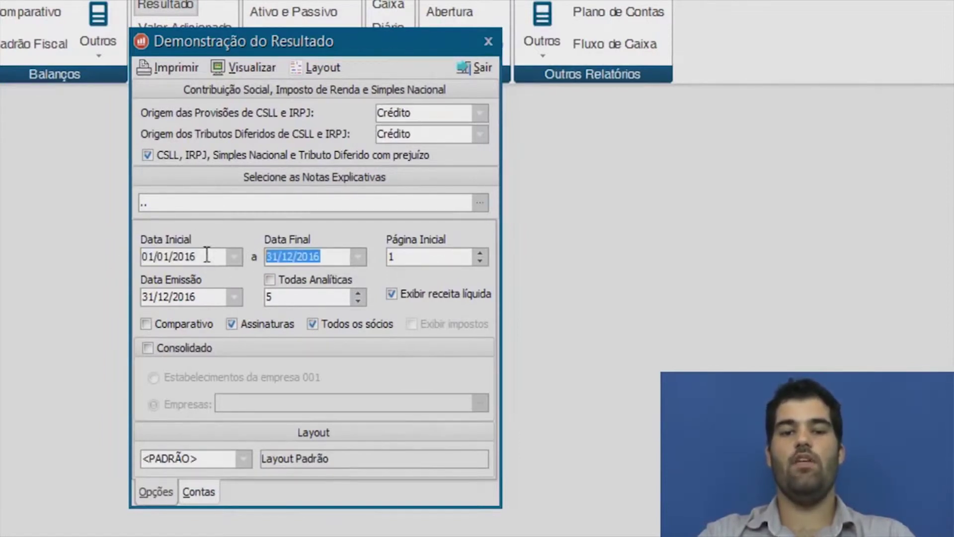
key("shift+Tab")
key("Tab")
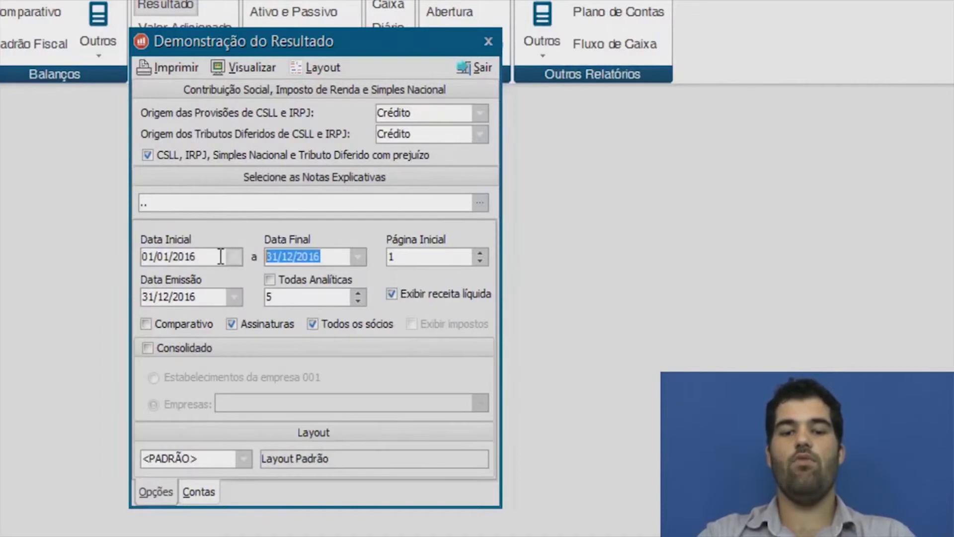
left_click_drag(216, 256, 109, 263)
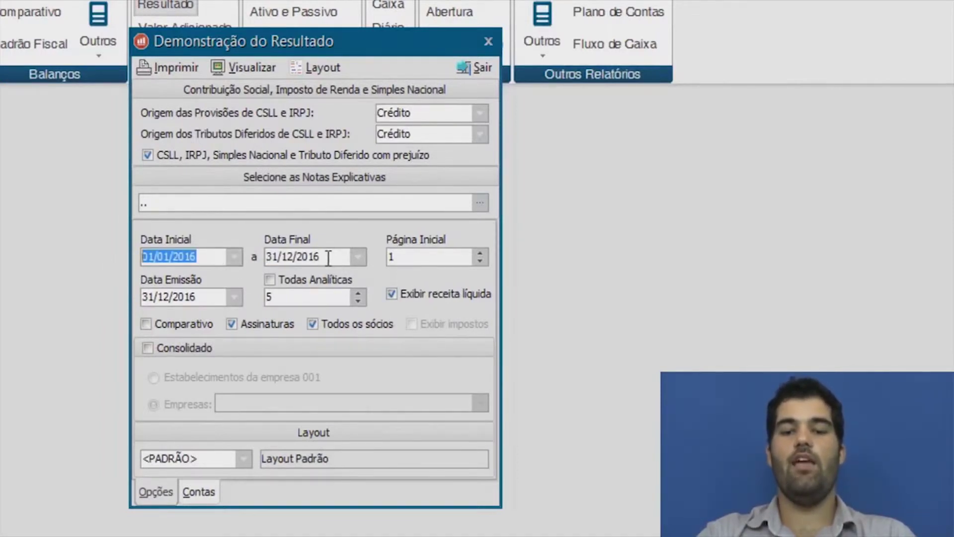
key("Tab")
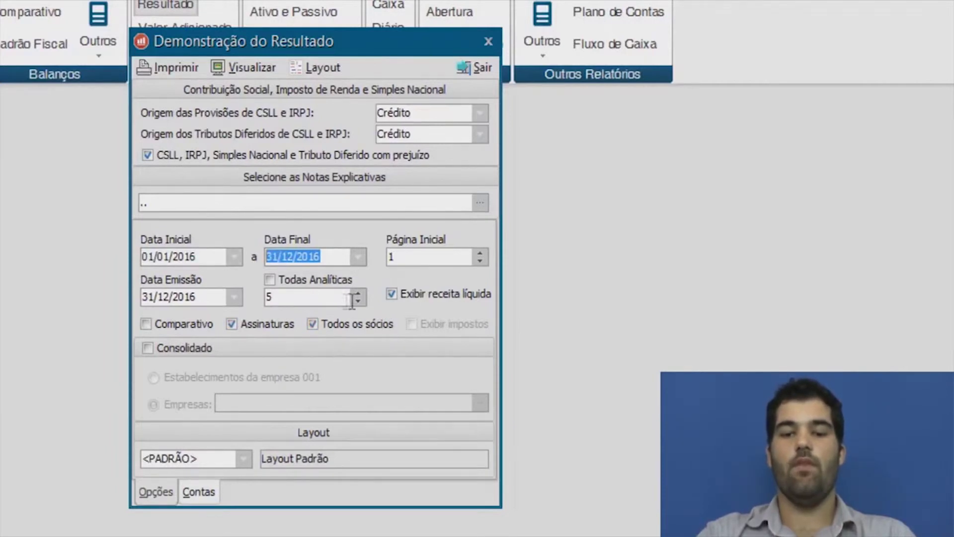
key("Tab")
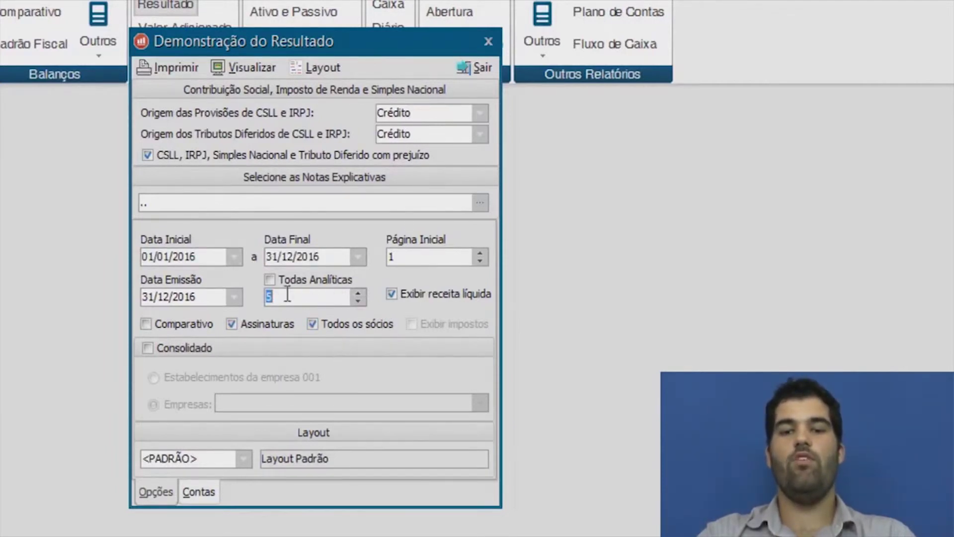
Preview the 2016 income statement and scroll down to its 7.050.000,00 net loss.
left_click(249, 72)
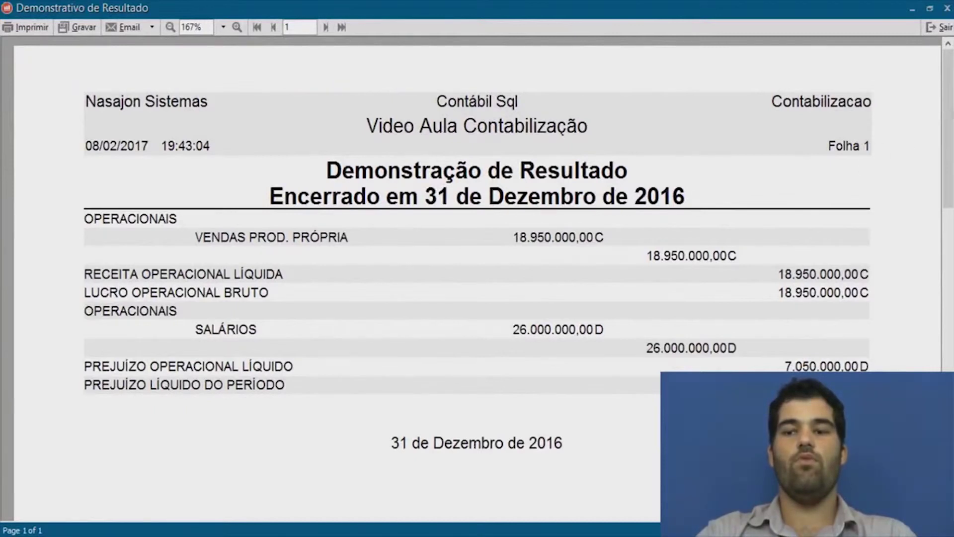
scroll(949, 133, "down", 1)
scroll(949, 134, "down", 1)
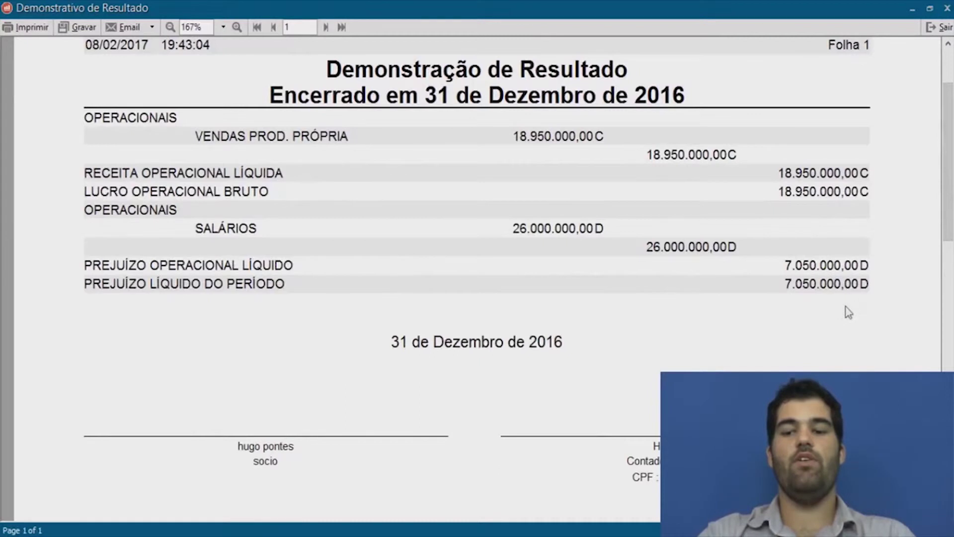
Reopen the Resultado options and switch to comparative form at totalling level 5.
left_click(935, 28)
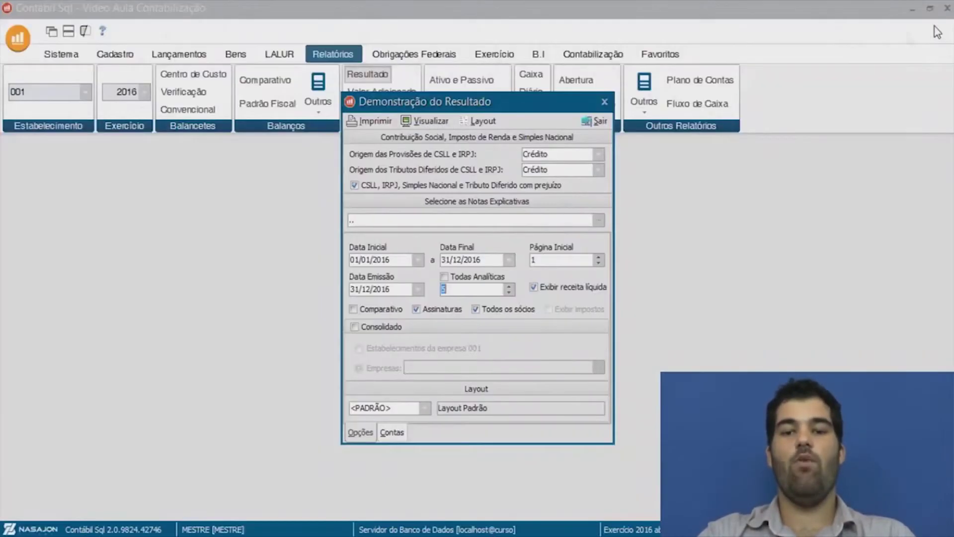
left_click(599, 123)
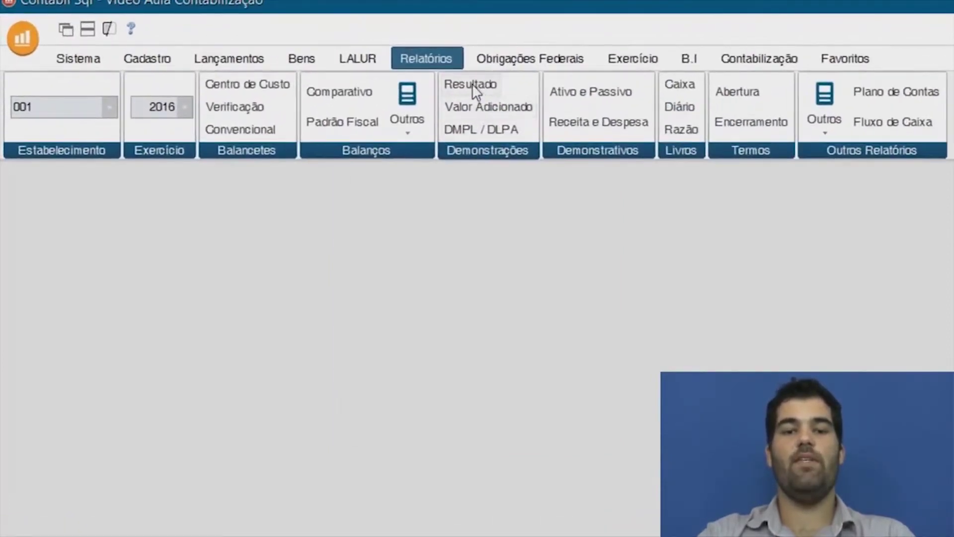
left_click(471, 84)
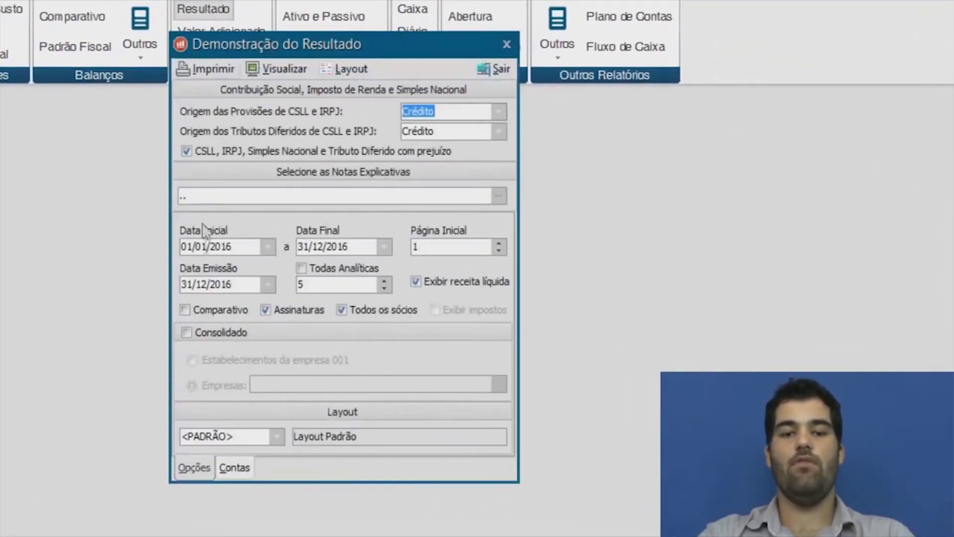
left_click(201, 312)
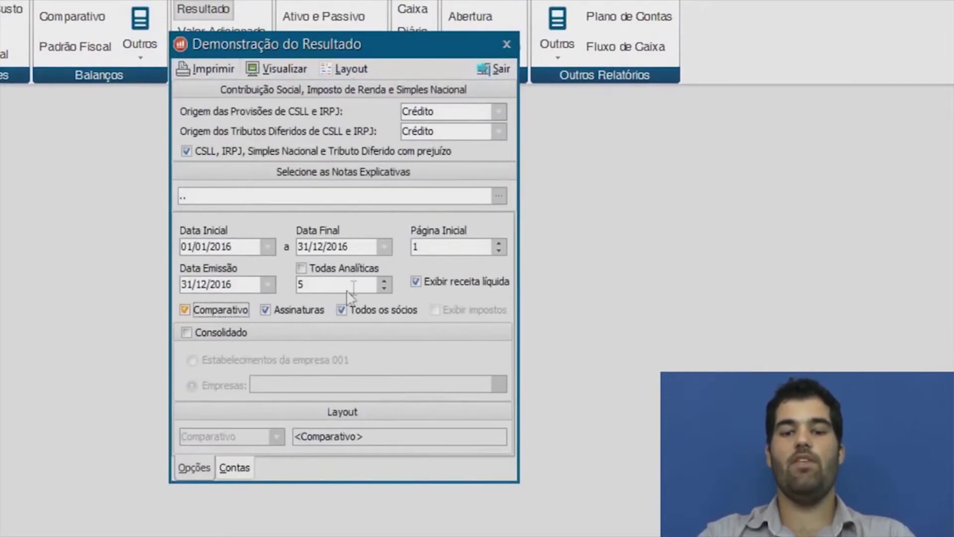
left_click(375, 283)
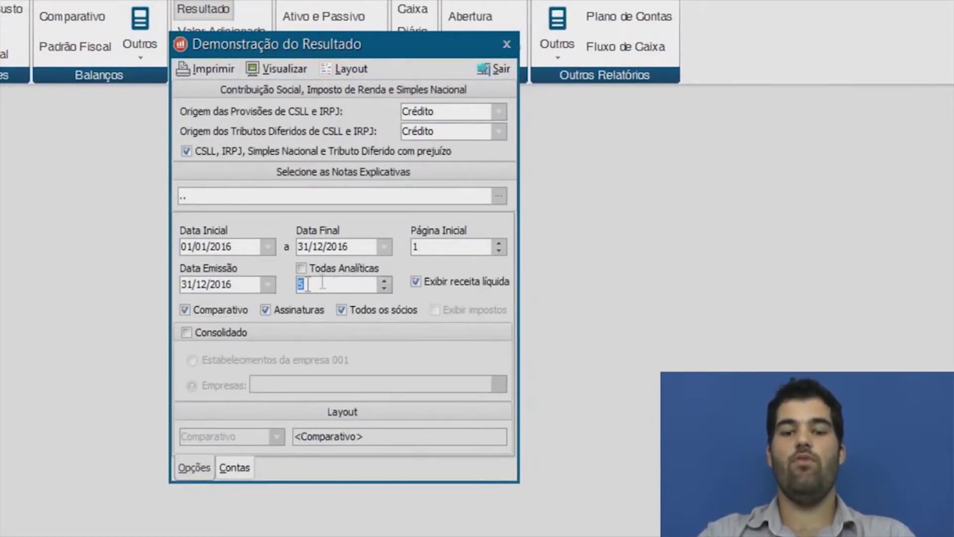
Preview the comparative 2016 income statement, then close the preview and its options.
left_click(288, 70)
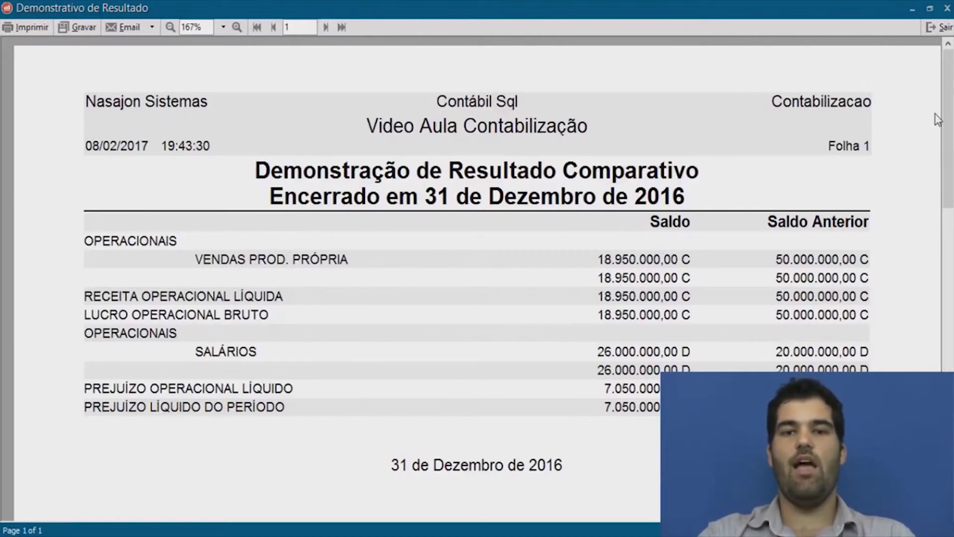
left_click(942, 29)
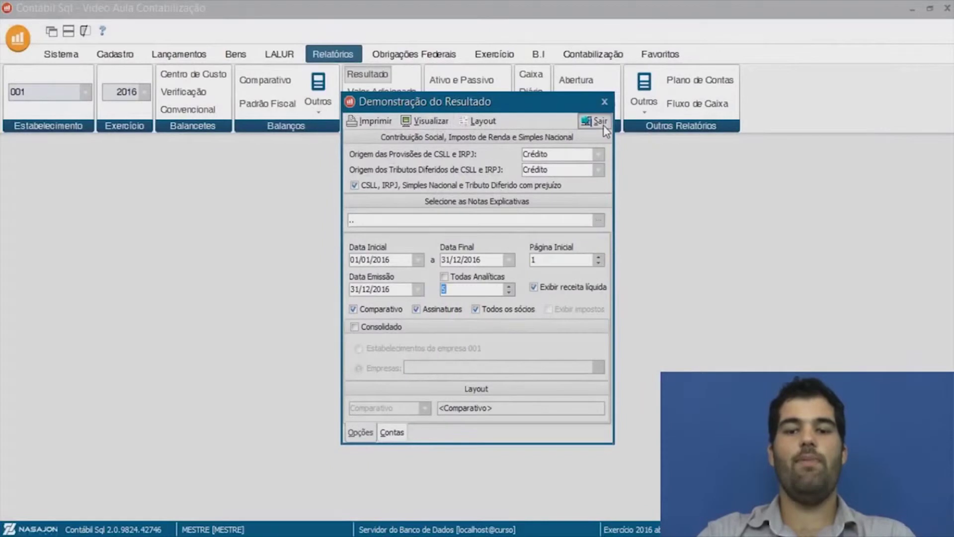
left_click(602, 123)
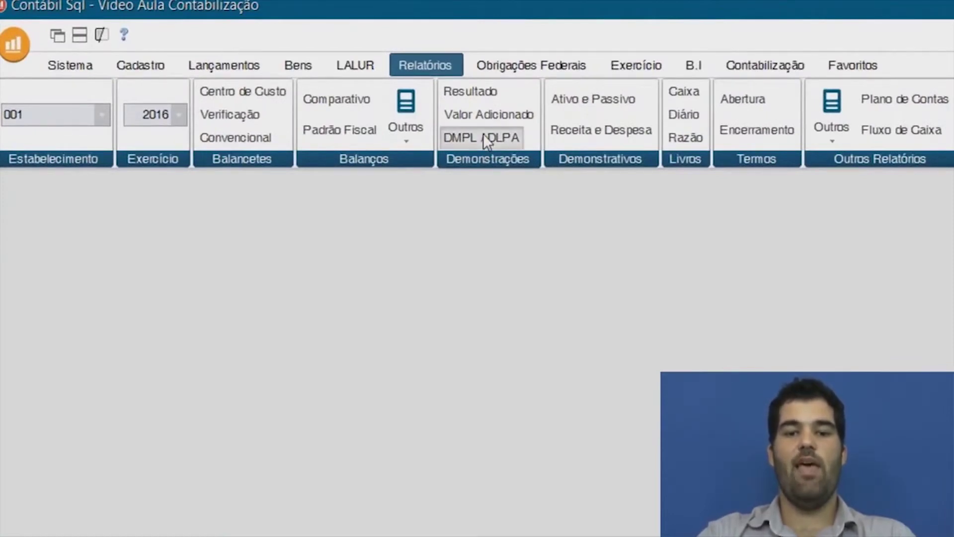
left_click(483, 133)
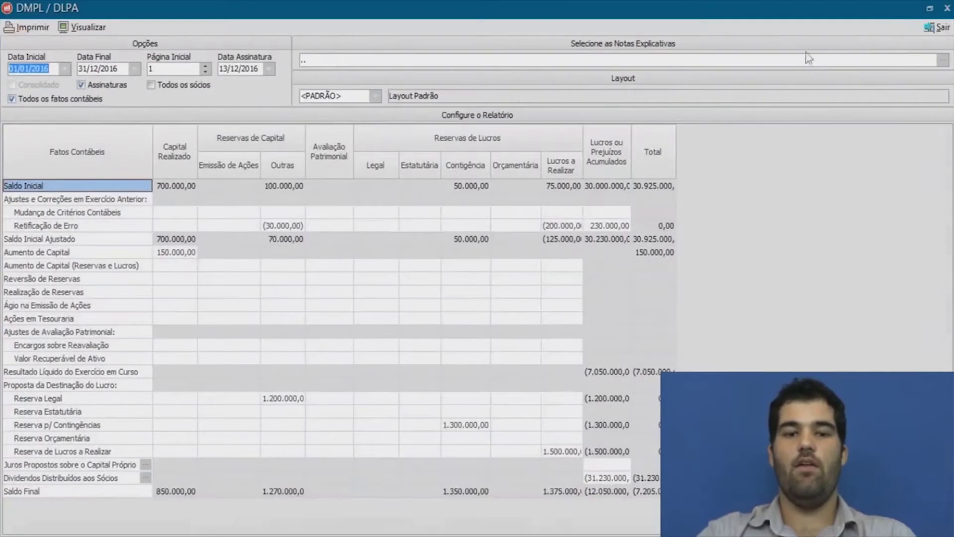
left_click(919, 27)
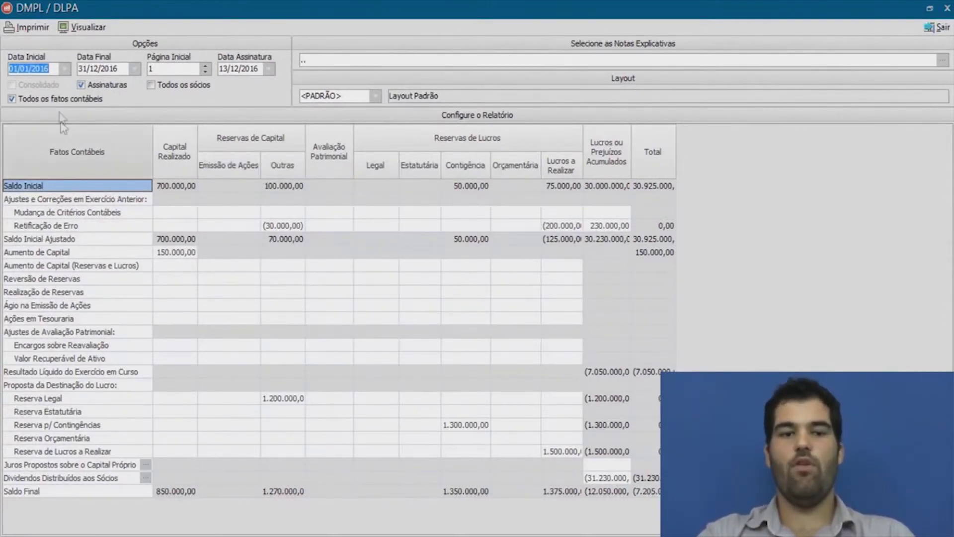
left_click_drag(49, 64, 5, 70)
left_click(127, 69)
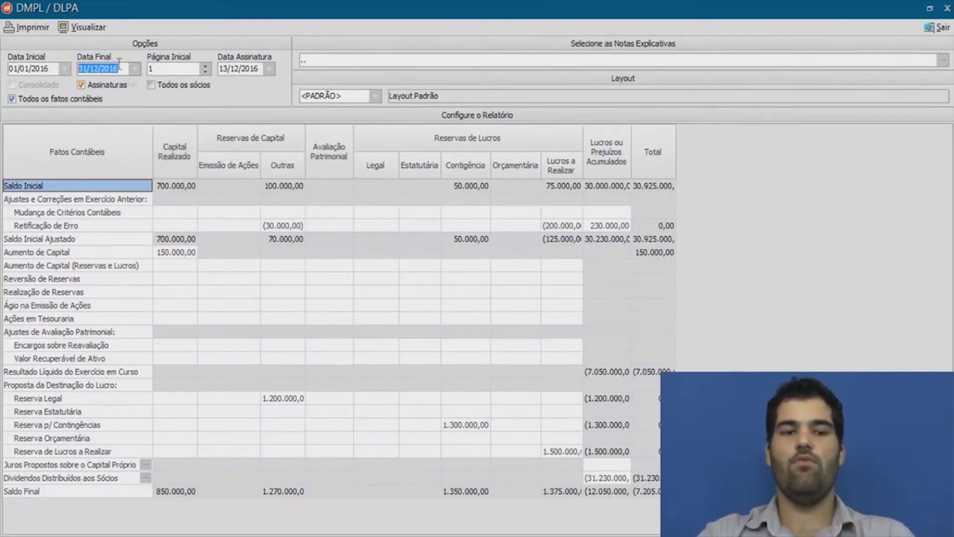
left_click(82, 27)
left_click_drag(950, 159, 944, 248)
left_click(940, 28)
left_click(940, 29)
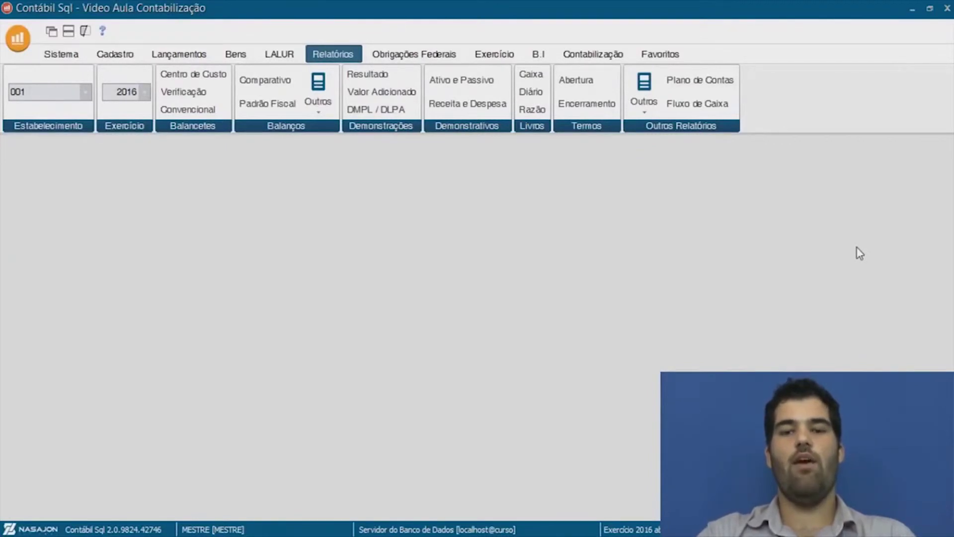
Open the ECD 2015 ou posterior export under Obrigações Federais > ECD.
left_click(420, 57)
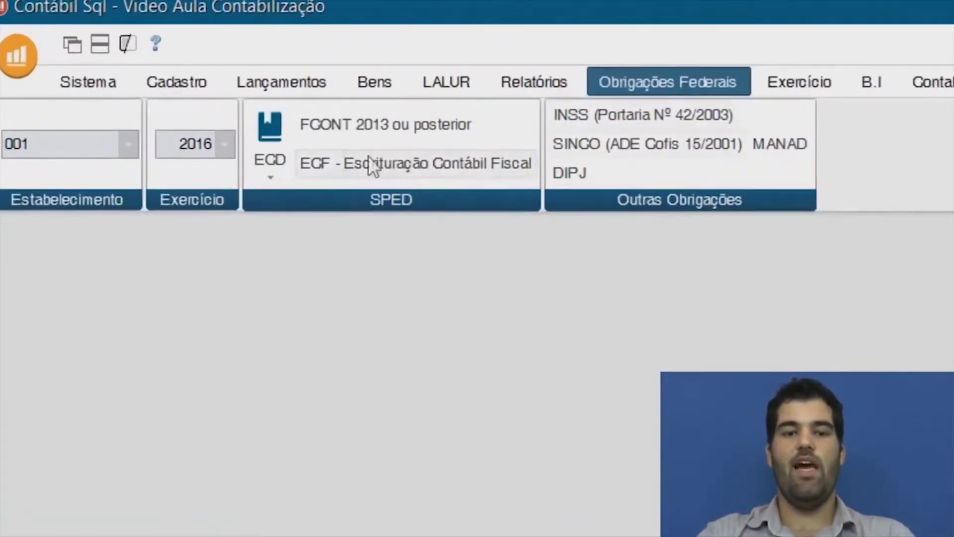
left_click(268, 148)
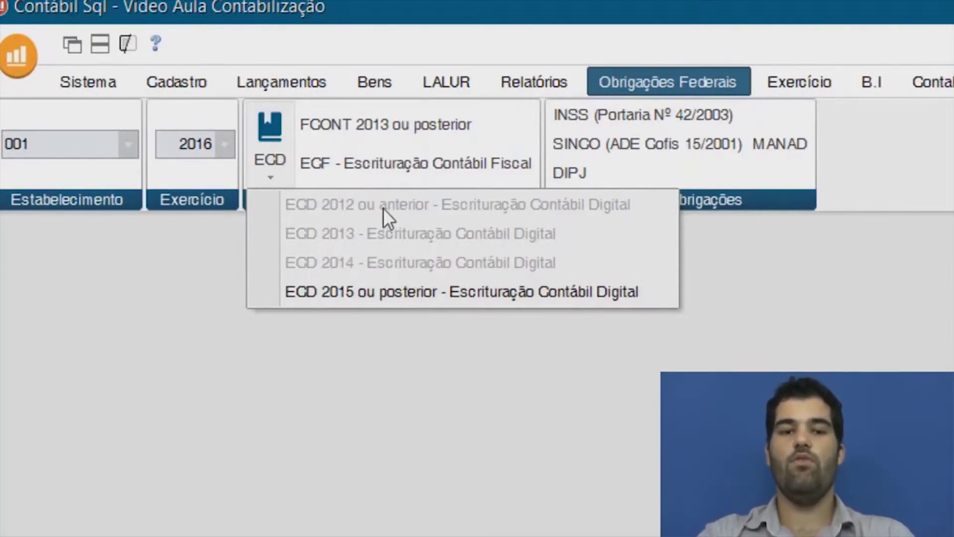
left_click(367, 299)
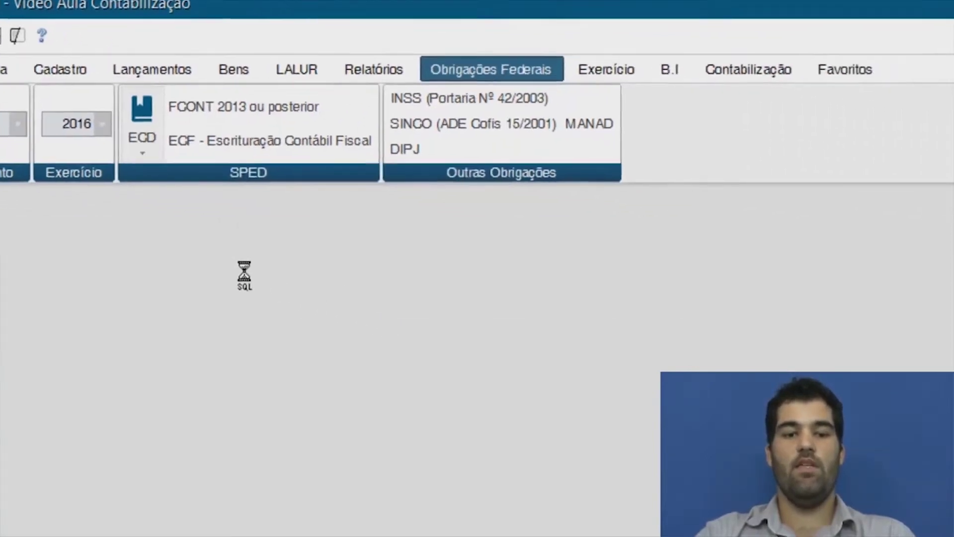
left_click_drag(390, 80, 323, 34)
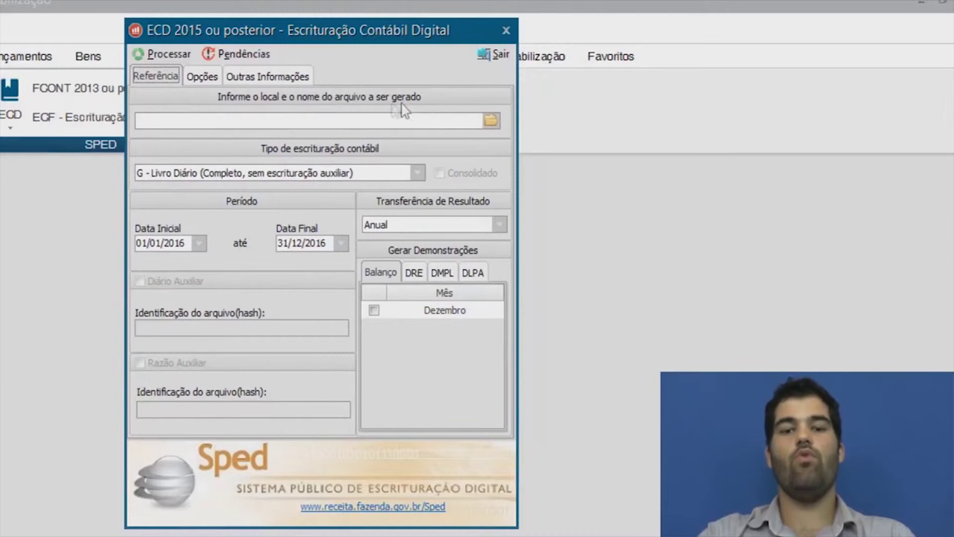
Set the output file to ecd2016 on the Área de Trabalho (Desktop).
left_click(493, 118)
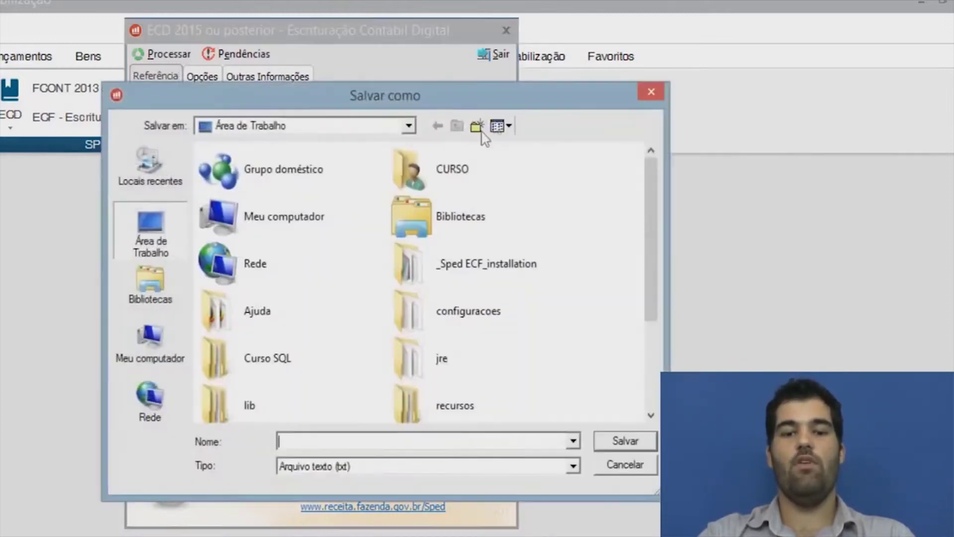
left_click(148, 238)
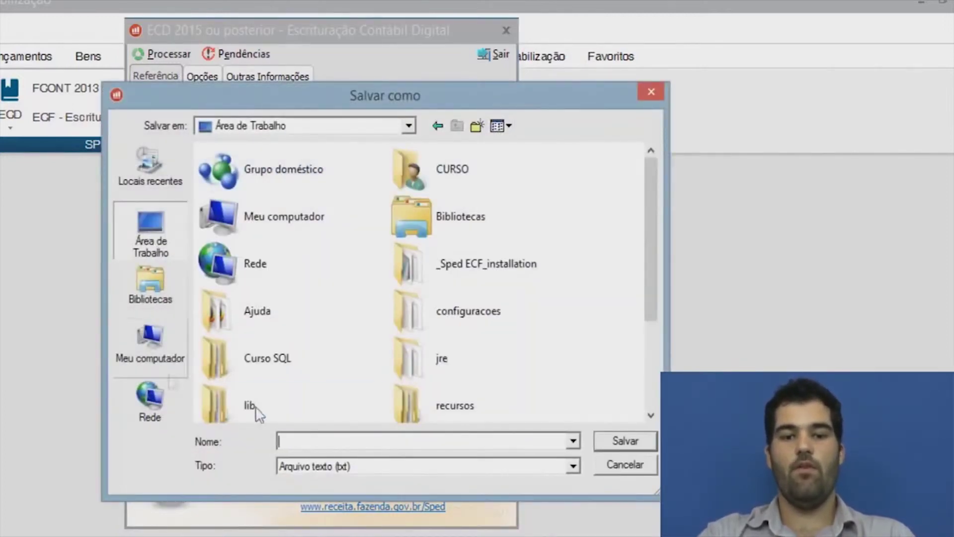
type("ec")
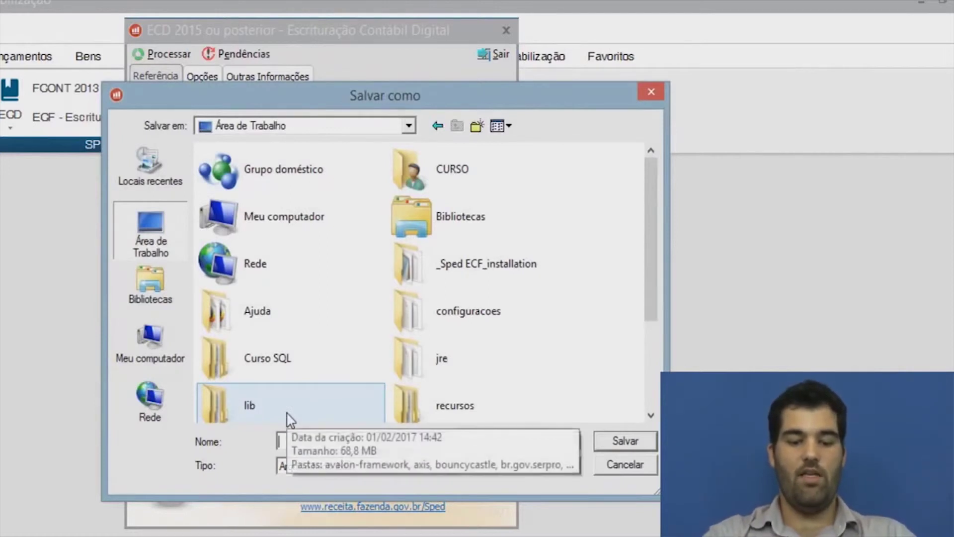
type("d")
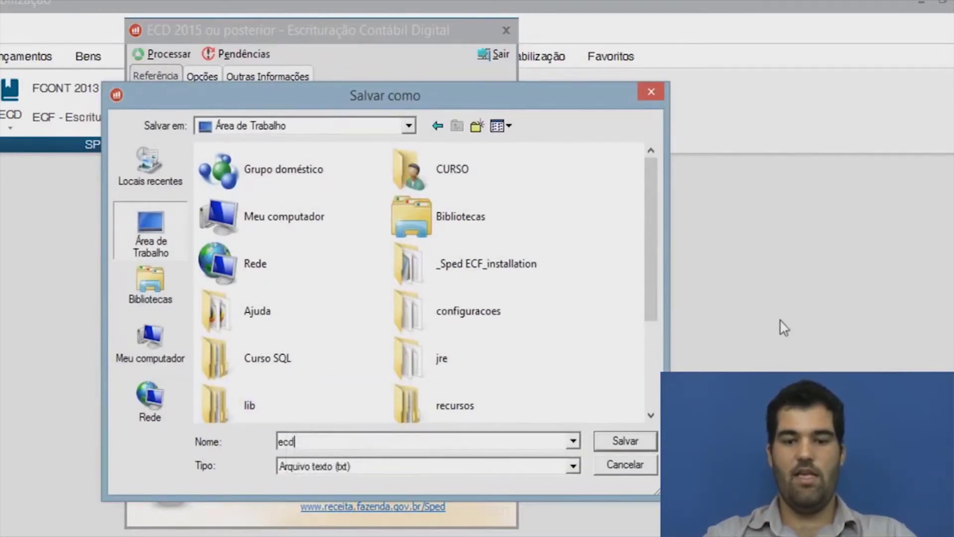
type("2016")
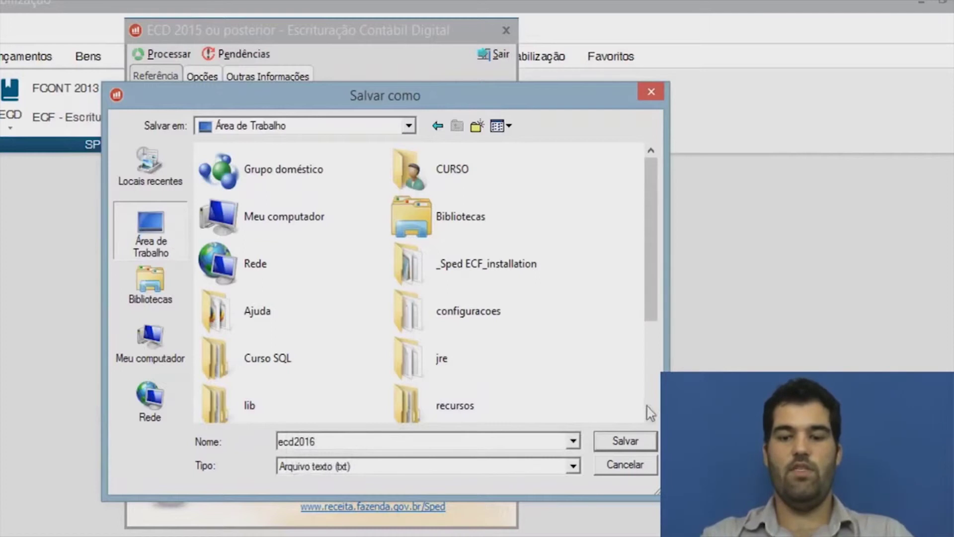
left_click(639, 442)
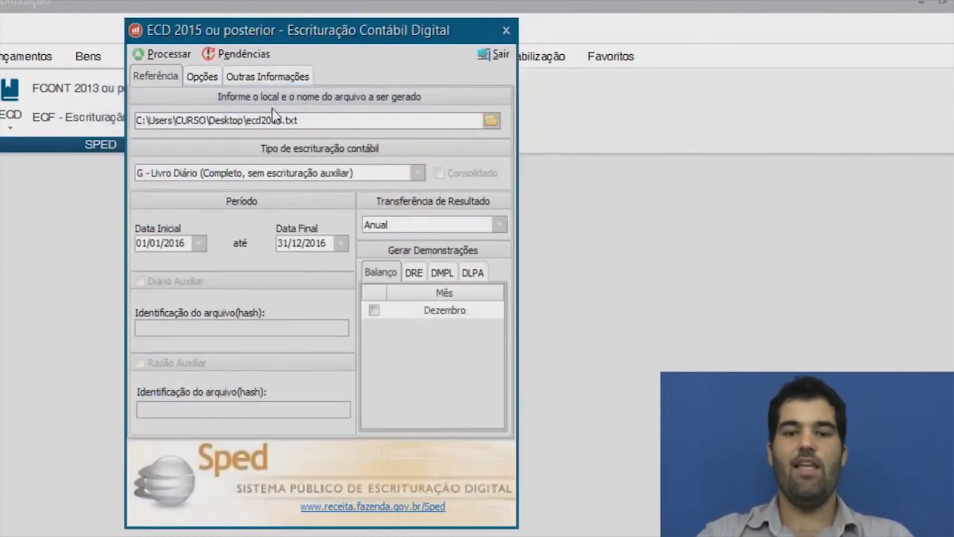
left_click_drag(293, 119, 122, 120)
left_click(316, 120)
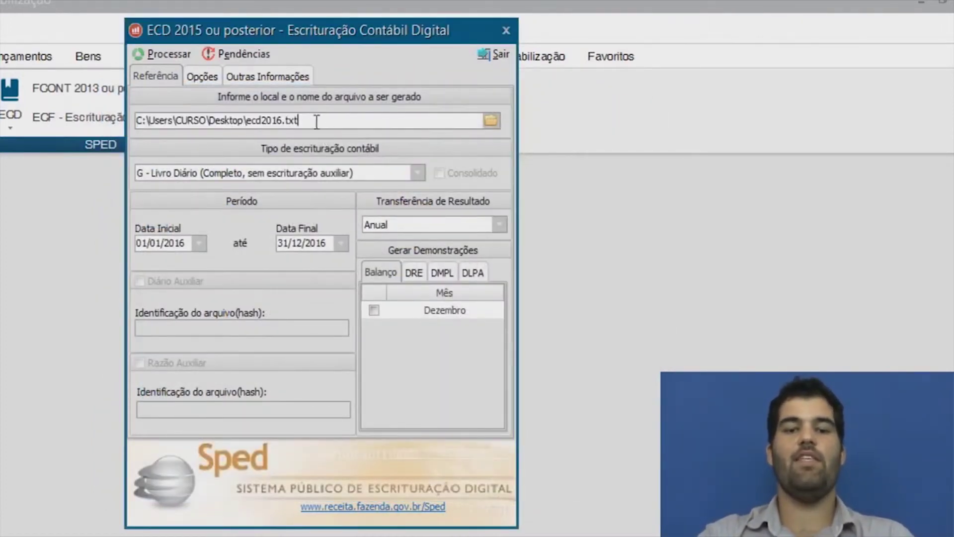
left_click(415, 170)
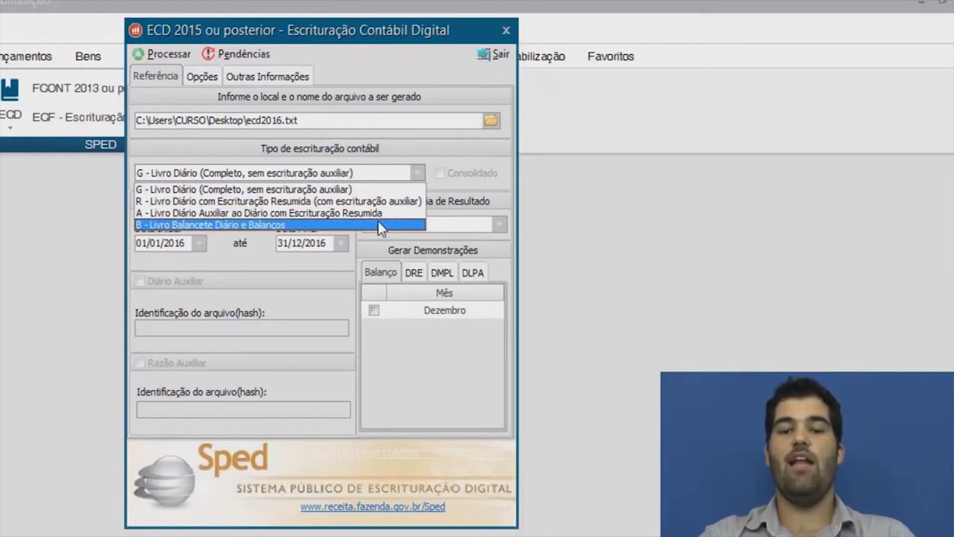
left_click(281, 190)
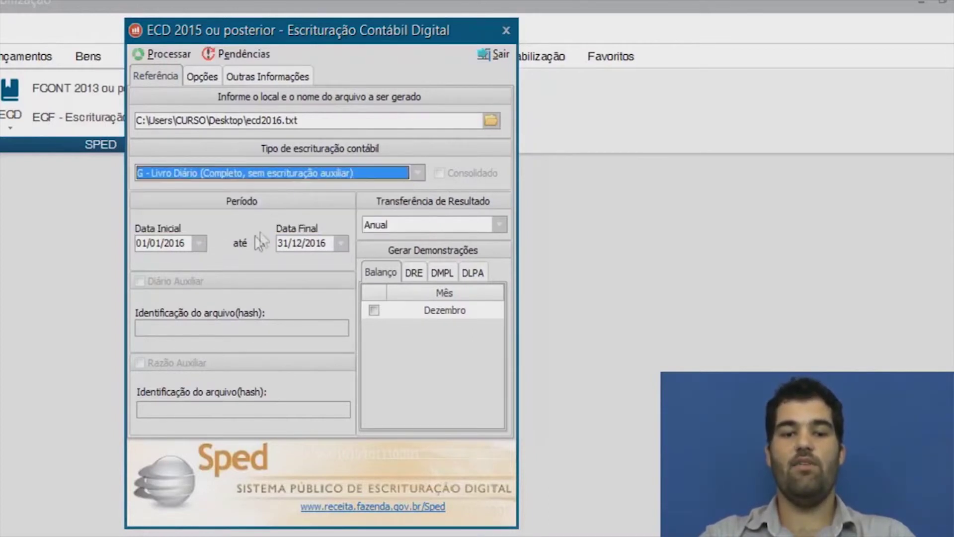
left_click_drag(191, 241, 103, 249)
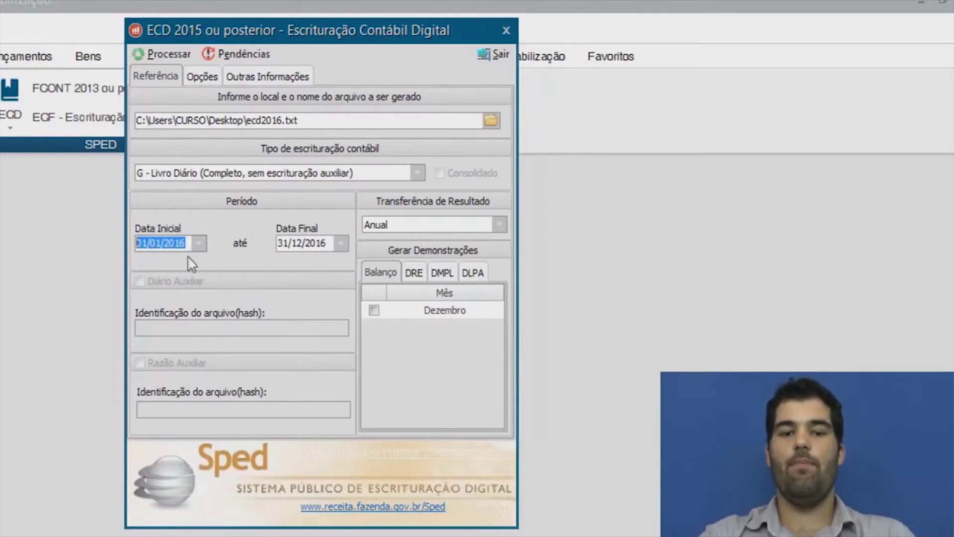
double_click(314, 242)
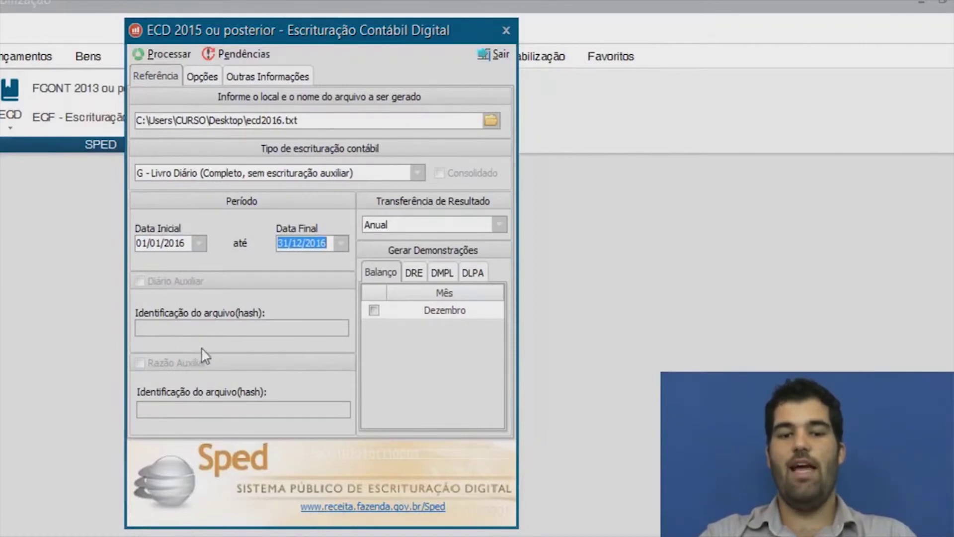
left_click(420, 173)
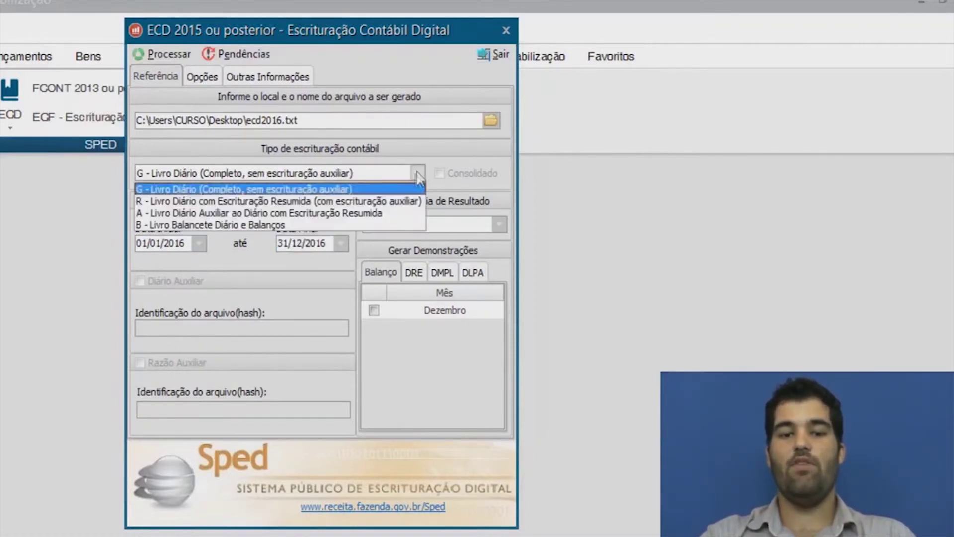
left_click(305, 202)
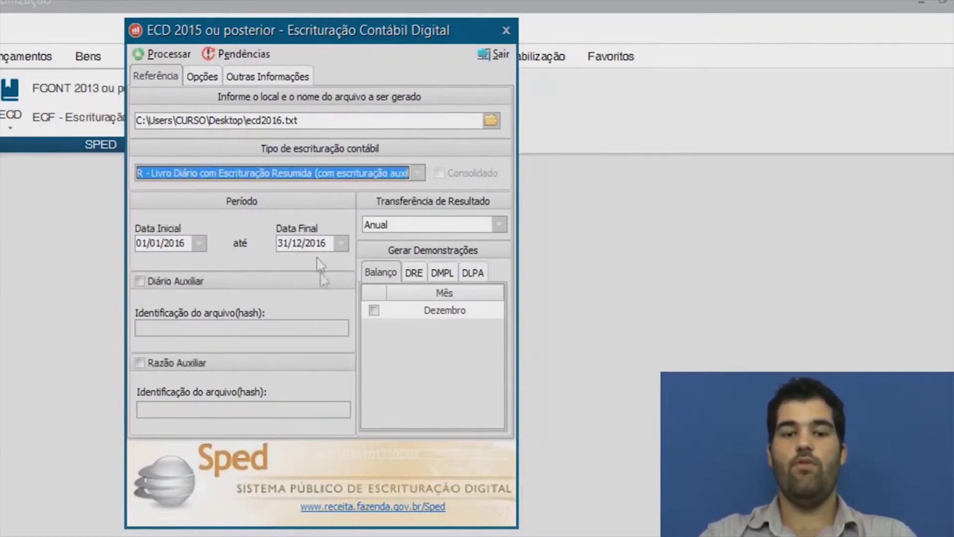
left_click(173, 281)
left_click(179, 327)
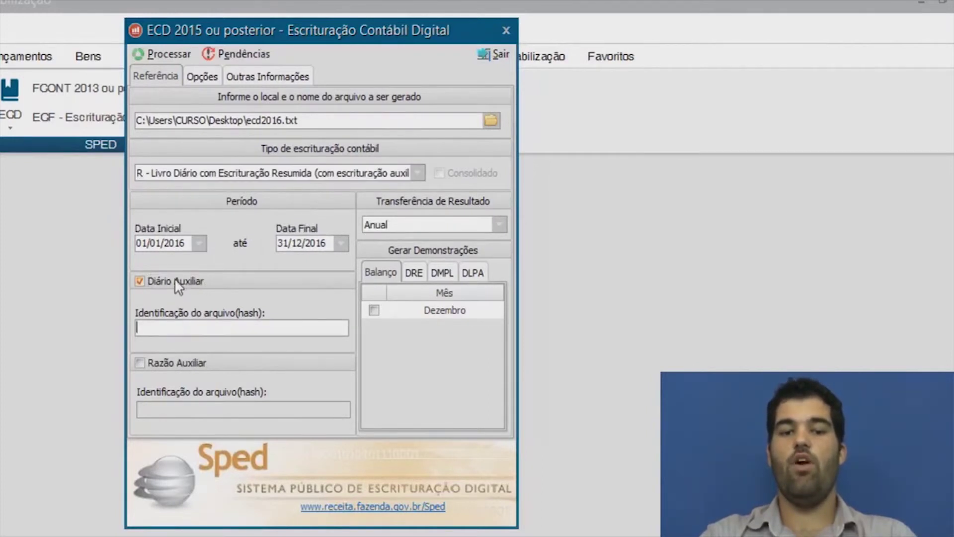
left_click(172, 280)
left_click(173, 280)
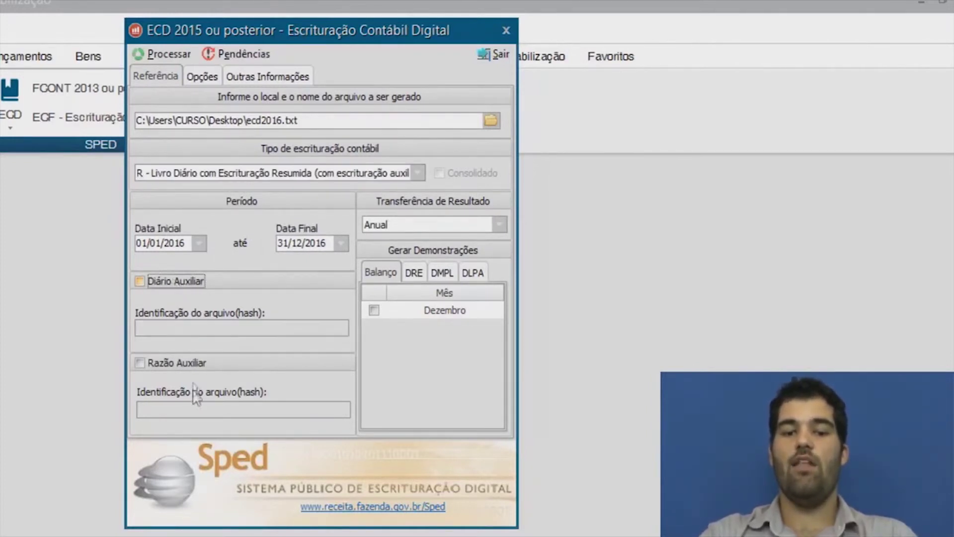
left_click(418, 174)
left_click(278, 189)
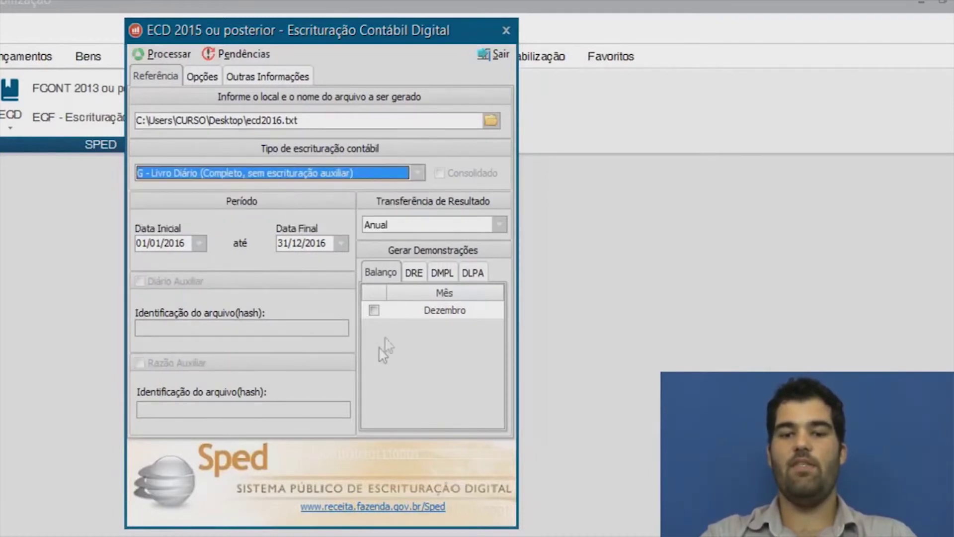
left_click(380, 274)
left_click(414, 275)
left_click(442, 273)
left_click(473, 272)
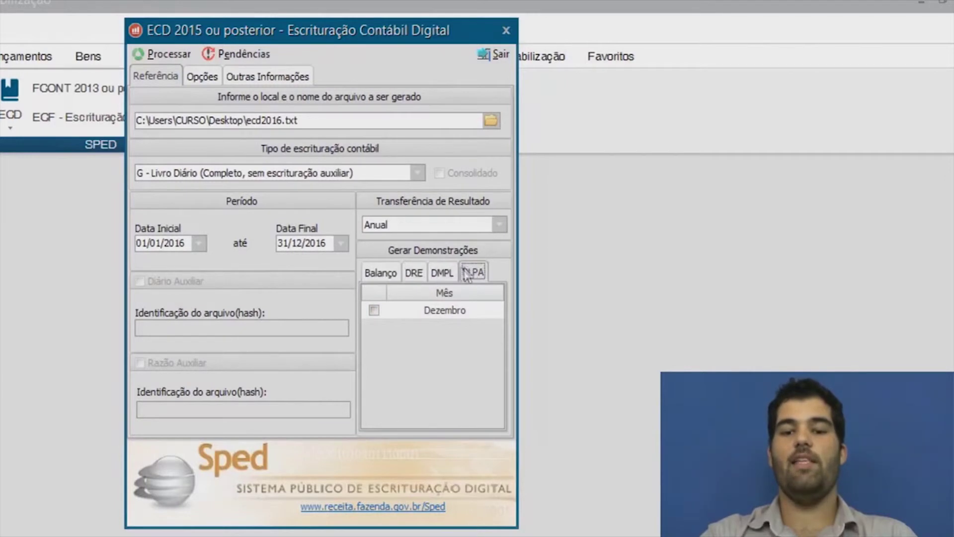
Keep the annual result transfer and tick Dezembro on the Balanço and DRE tabs.
left_click(498, 224)
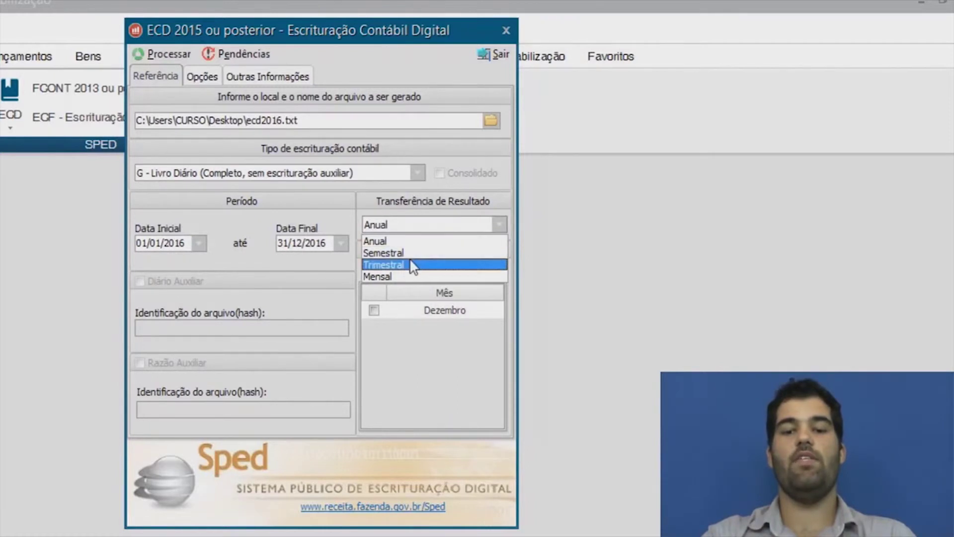
left_click(403, 242)
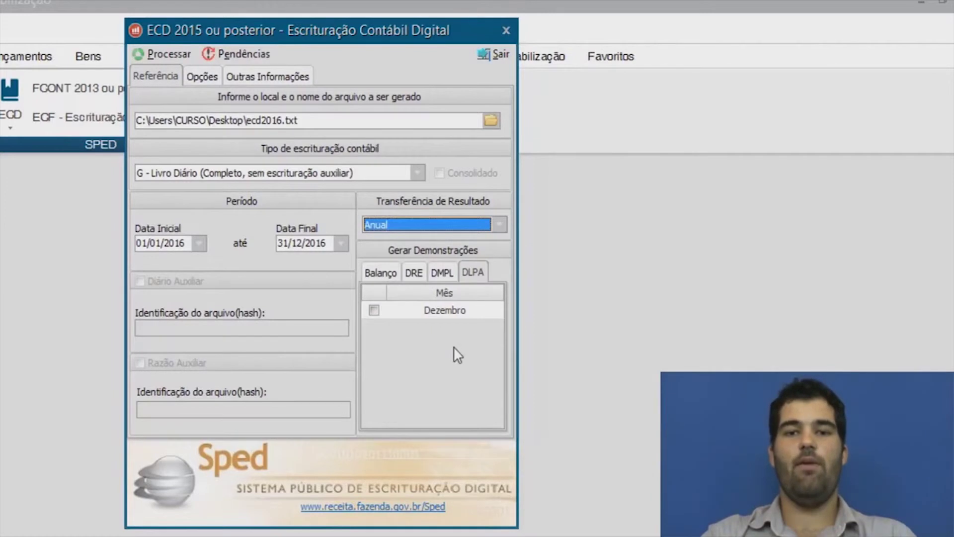
left_click(372, 310)
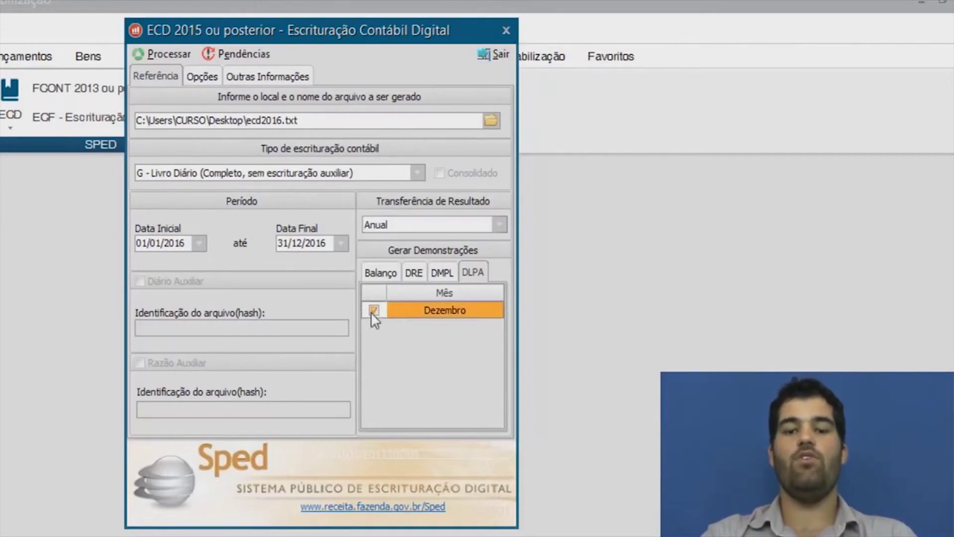
left_click(384, 272)
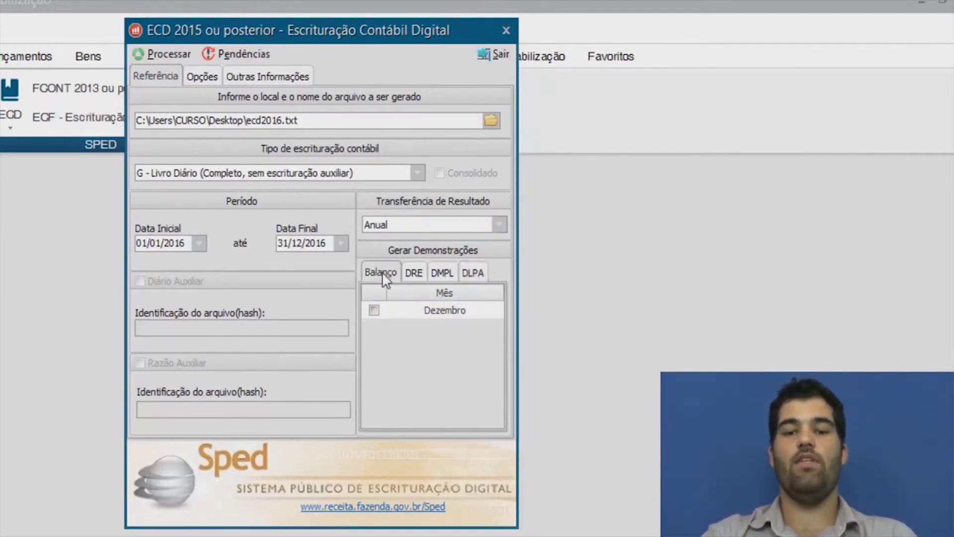
left_click(374, 310)
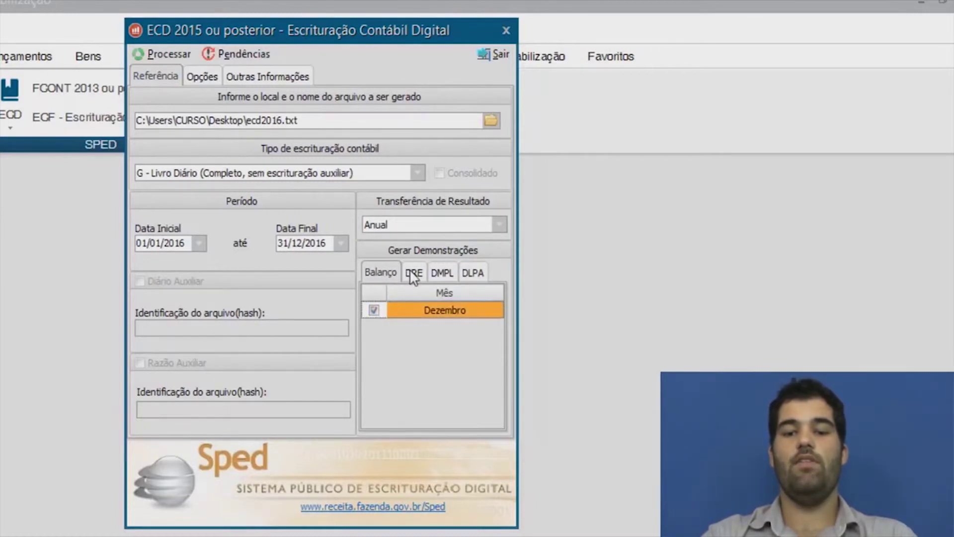
left_click(414, 272)
left_click(374, 310)
left_click(442, 272)
left_click(472, 272)
left_click(374, 310)
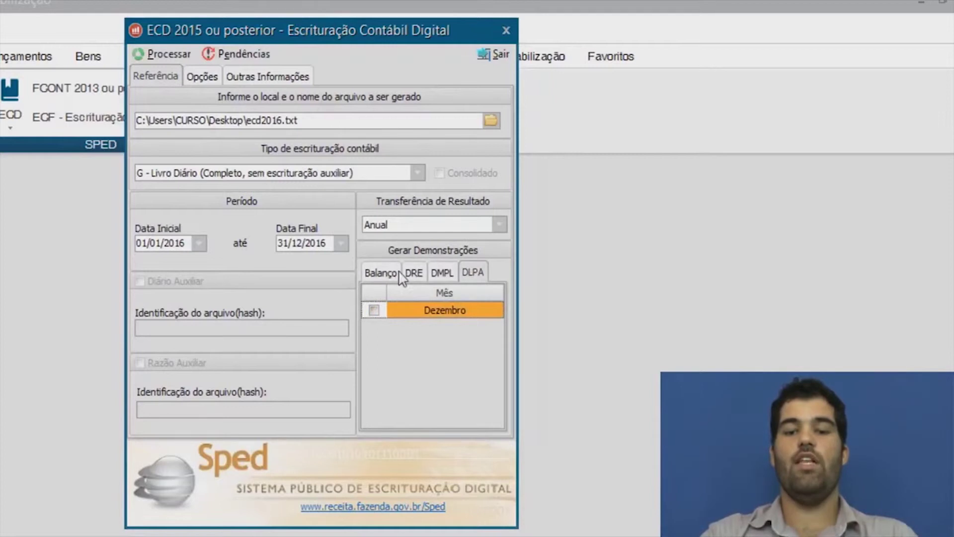
Tick Dezembro on the DMPL and DLPA tabs and recheck all four statements.
left_click(441, 273)
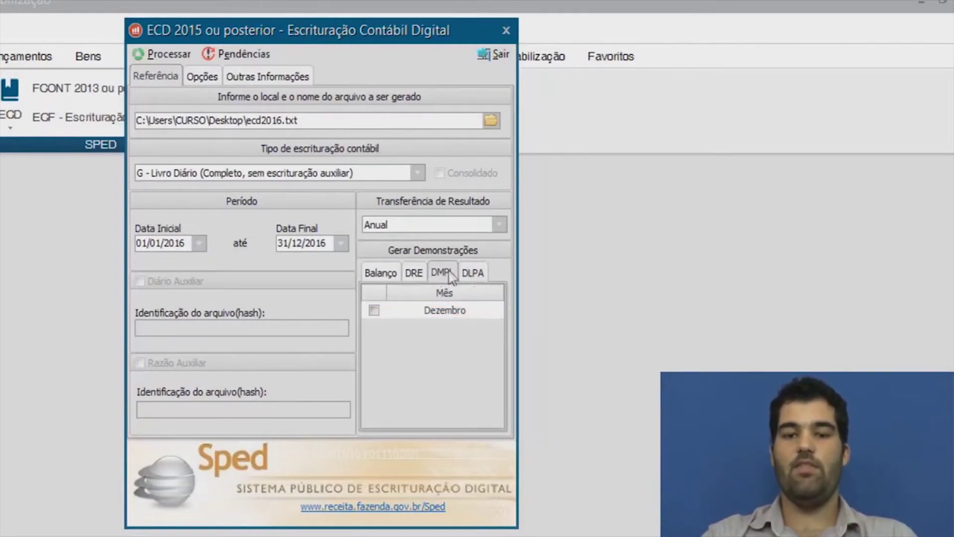
left_click(471, 275)
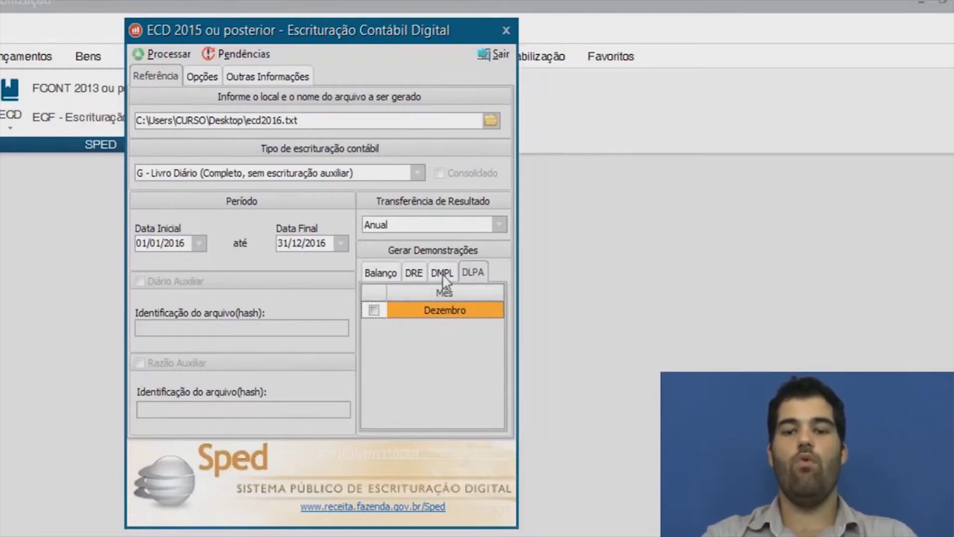
left_click(442, 273)
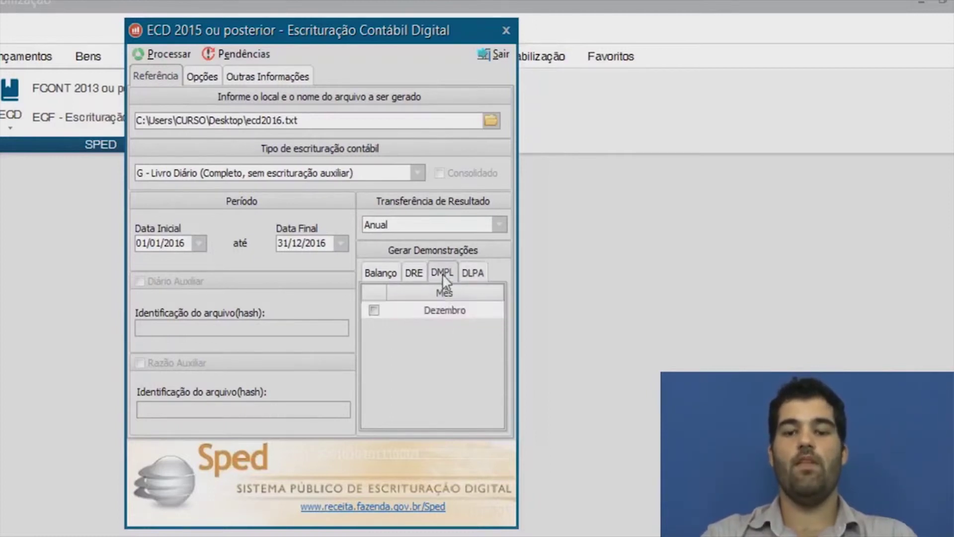
left_click(373, 310)
left_click(374, 310)
left_click(473, 272)
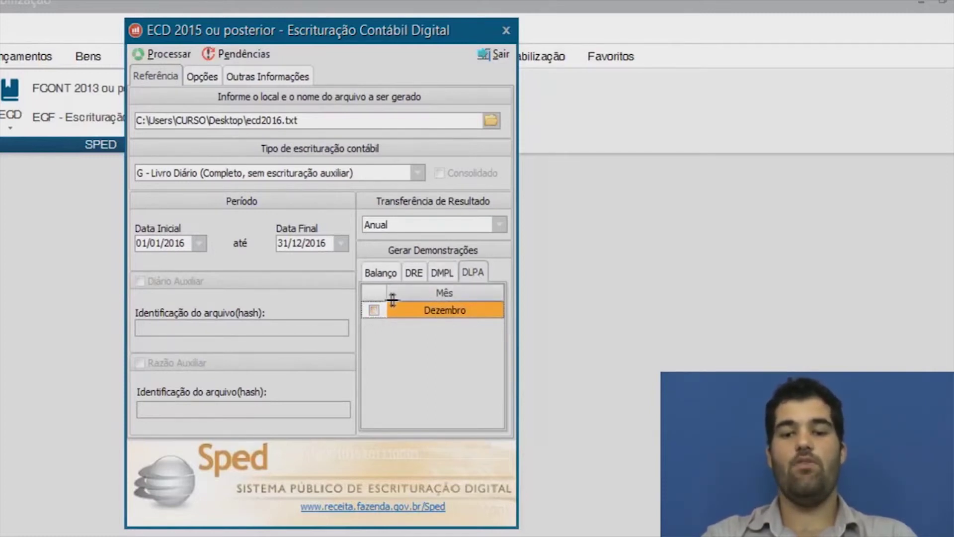
left_click(374, 310)
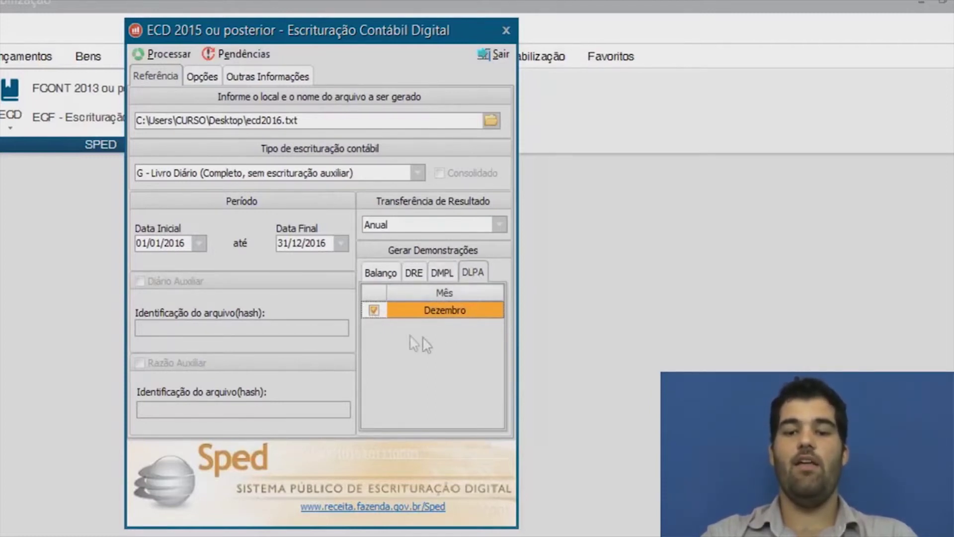
left_click(472, 272)
left_click(444, 278)
left_click(373, 309)
left_click(398, 280)
left_click(414, 273)
left_click(442, 271)
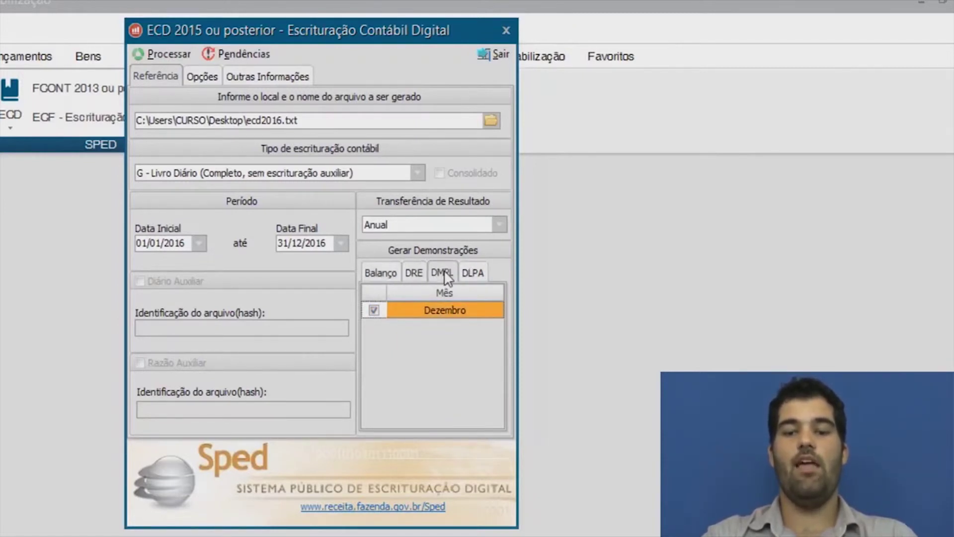
Open the Opções page and view the globalized-entries account list without choosing an account.
left_click(205, 77)
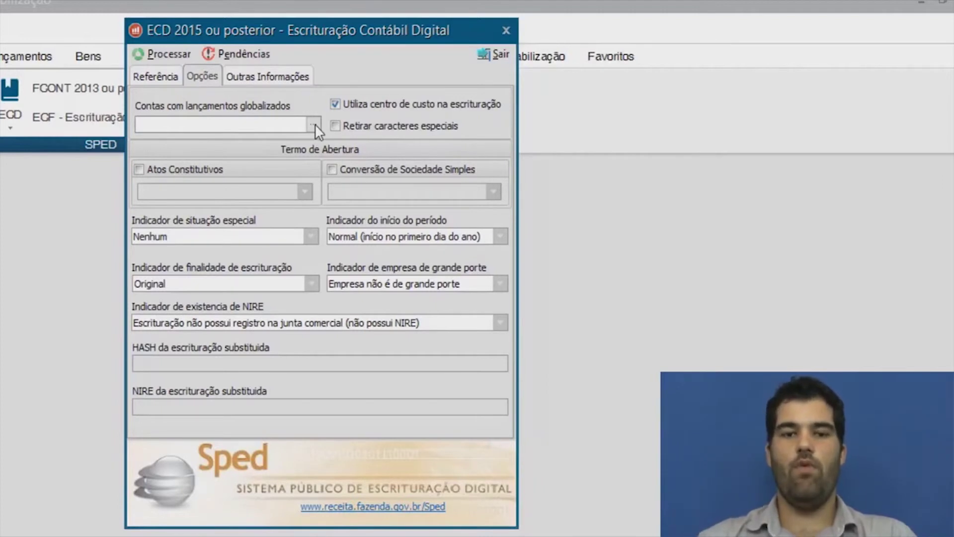
left_click(313, 124)
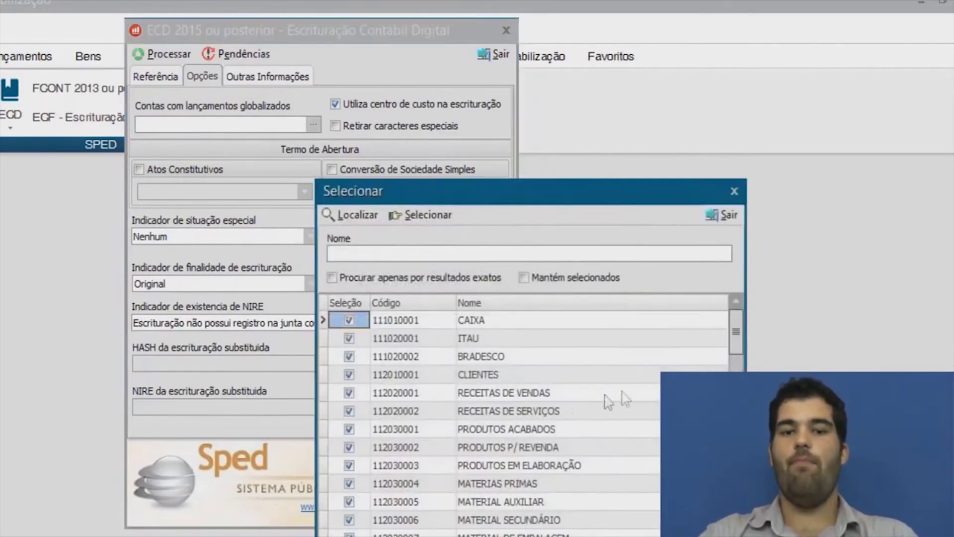
left_click(725, 215)
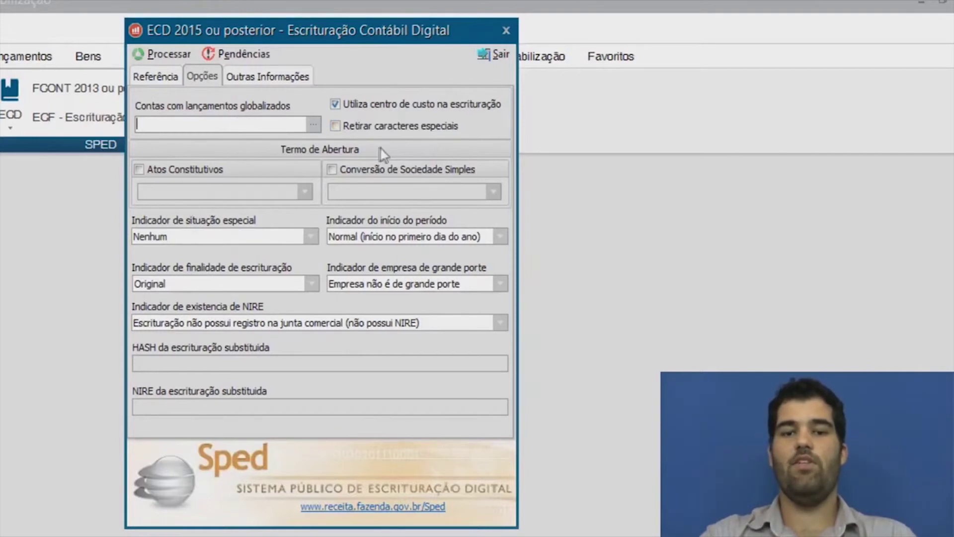
Turn off Utiliza centro de custo and enable Retirar caracteres especiais.
left_click(394, 106)
left_click(392, 106)
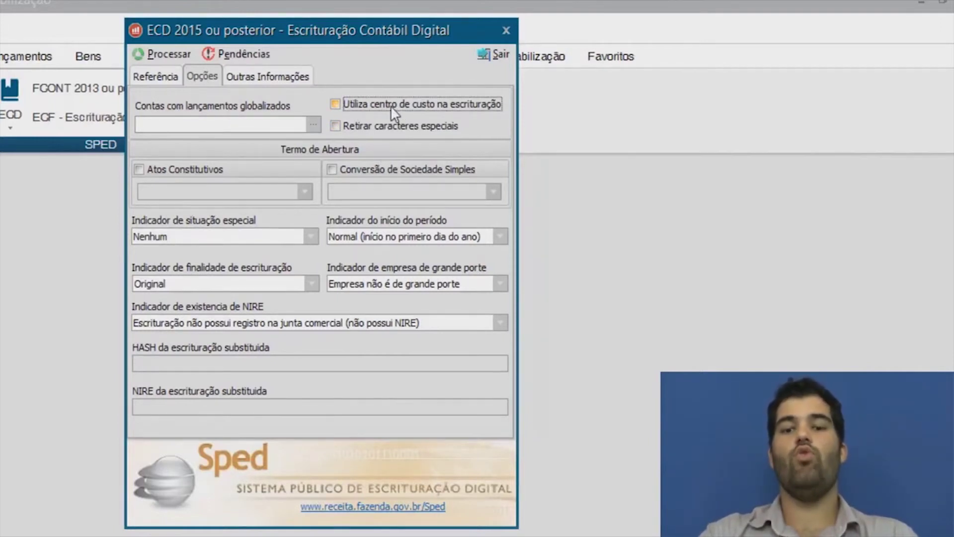
left_click(389, 106)
left_click(388, 106)
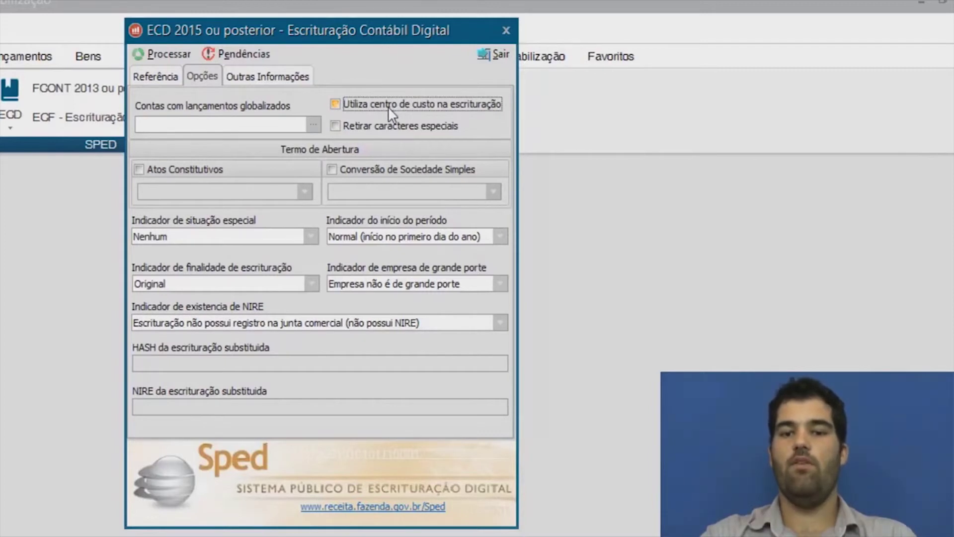
left_click(404, 126)
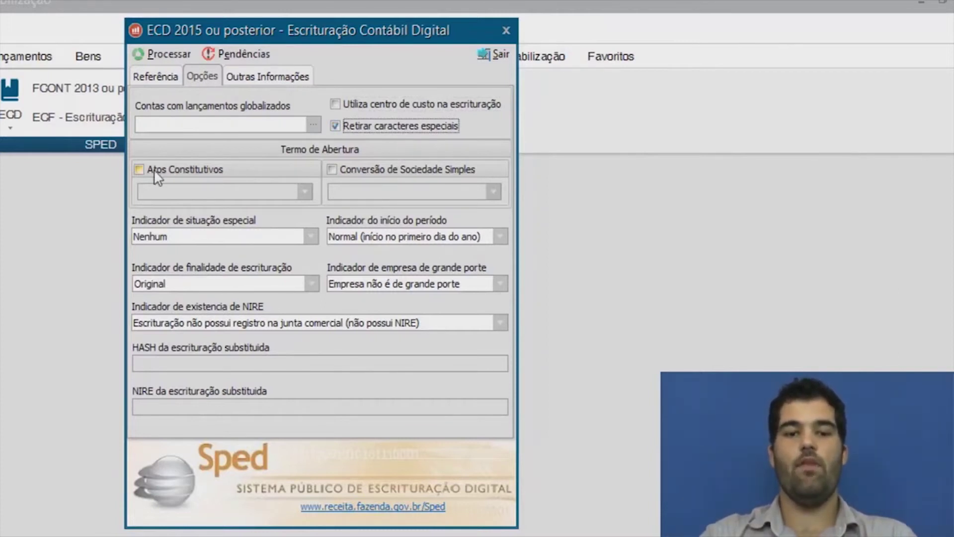
Enable Atos Constitutivos dated 01/01/2015, leaving Sociedade Simples conversion unticked.
left_click(182, 170)
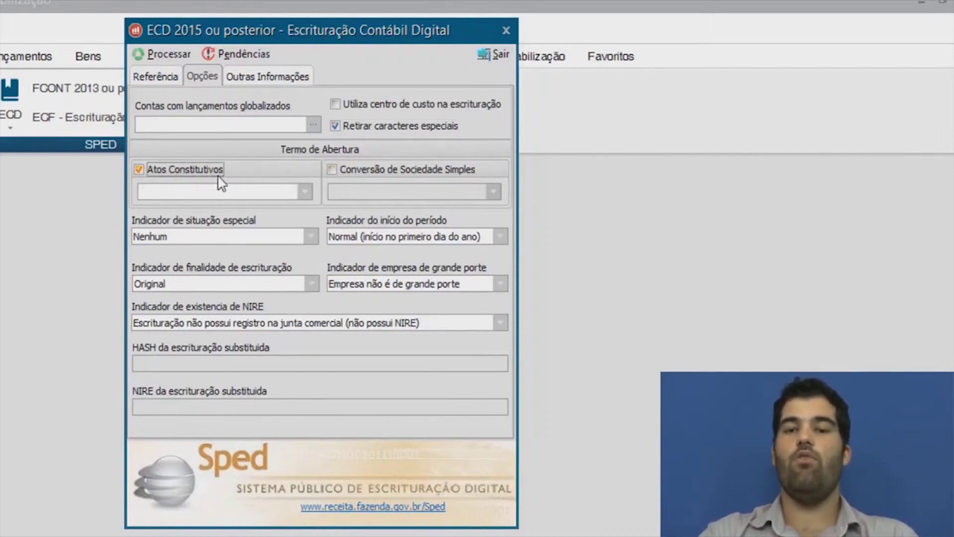
left_click(205, 192)
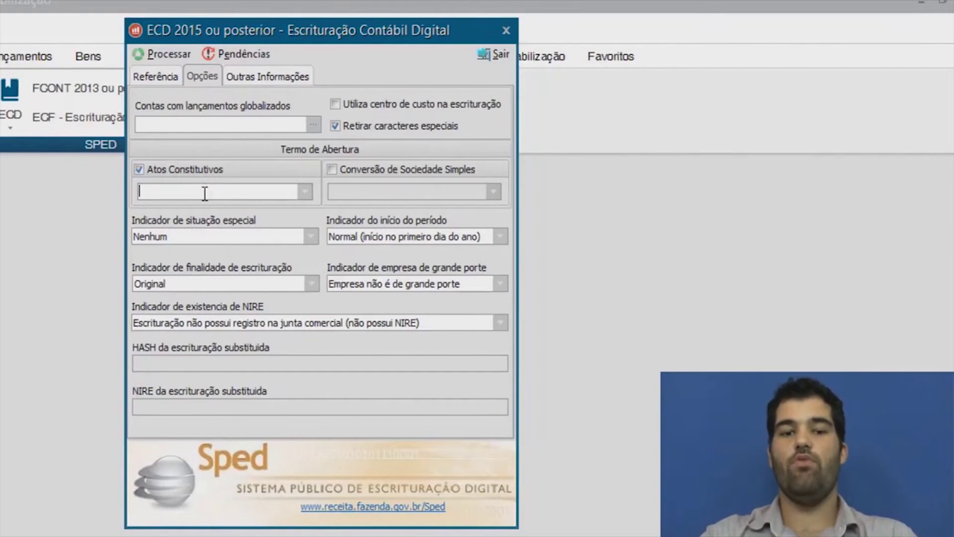
type("01/01/2015")
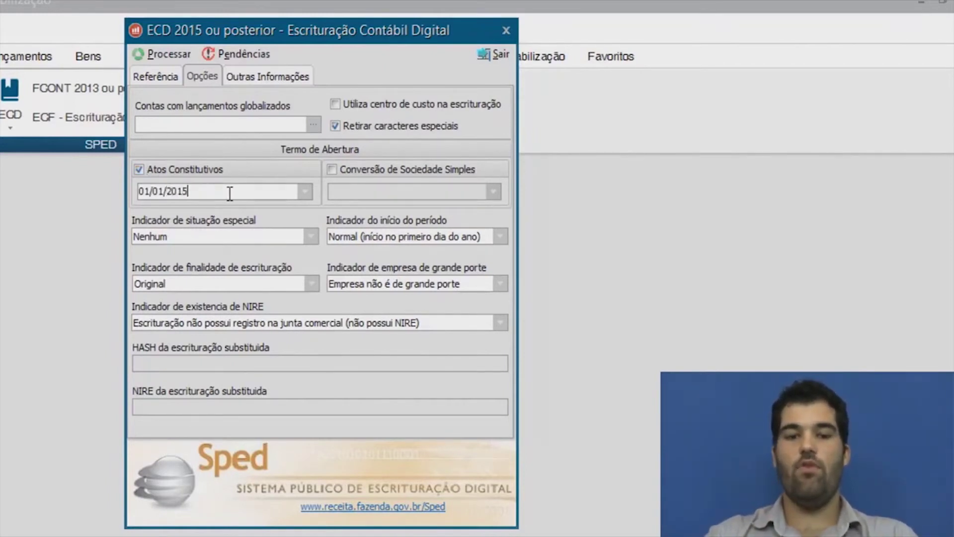
left_click(368, 172)
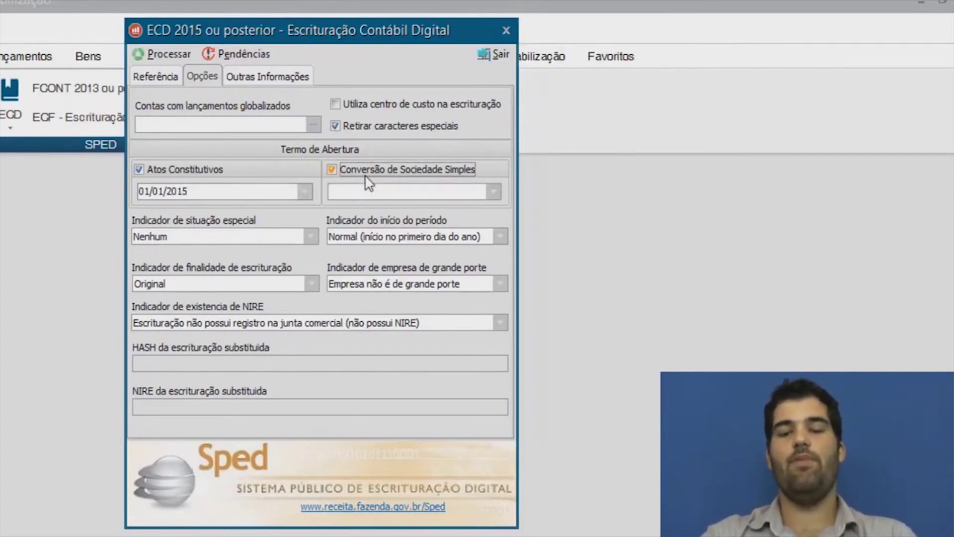
left_click(492, 192)
left_click(462, 192)
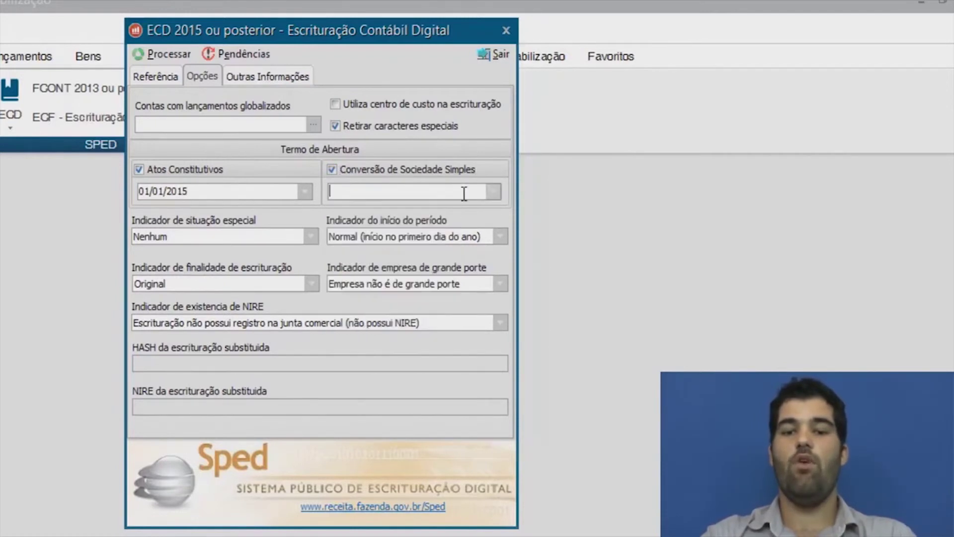
left_click(381, 169)
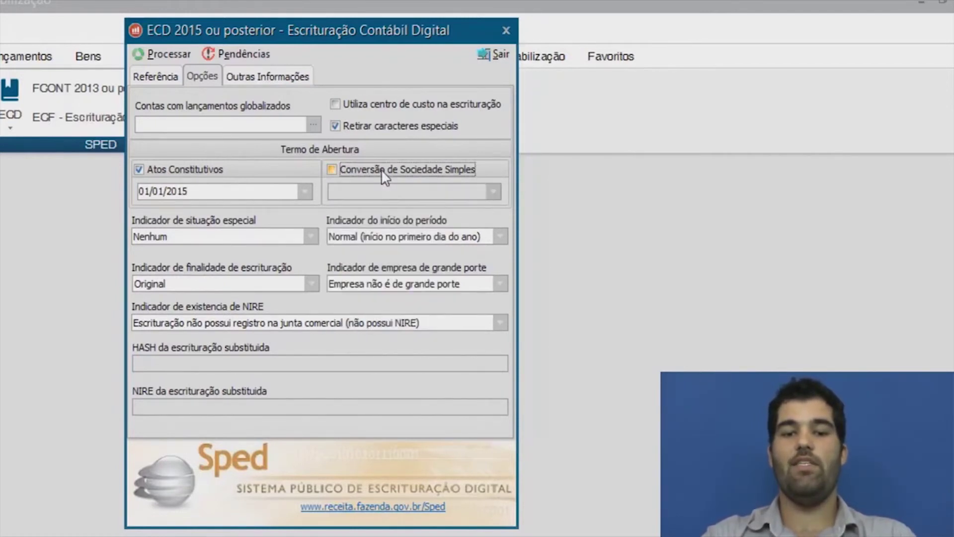
left_click(221, 239)
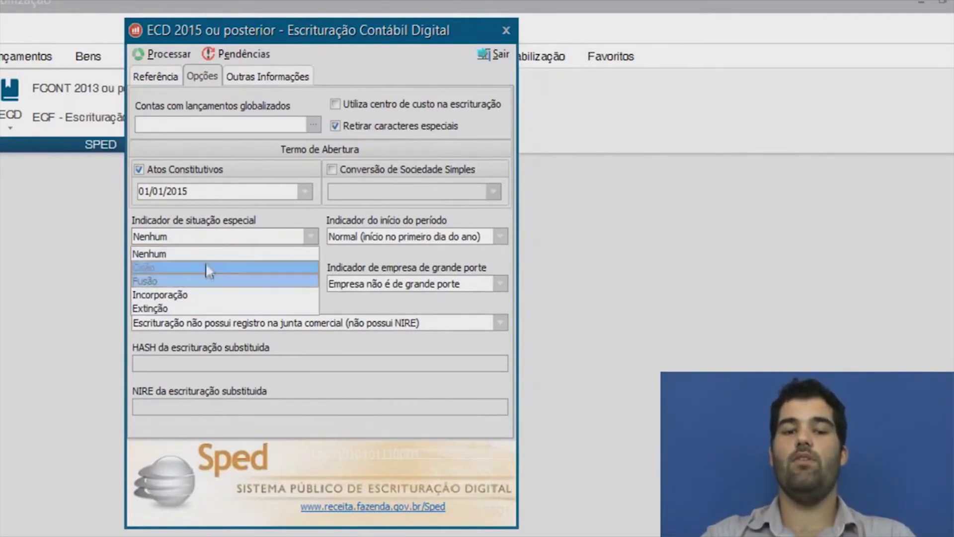
Keep special situation Nenhum, period start Normal and bookkeeping purpose Original.
left_click(204, 255)
left_click(502, 235)
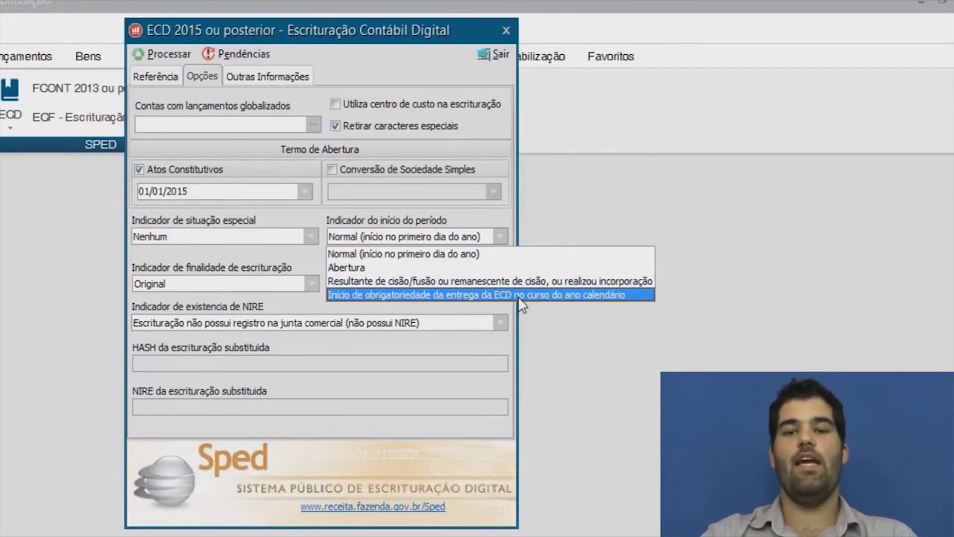
left_click(441, 254)
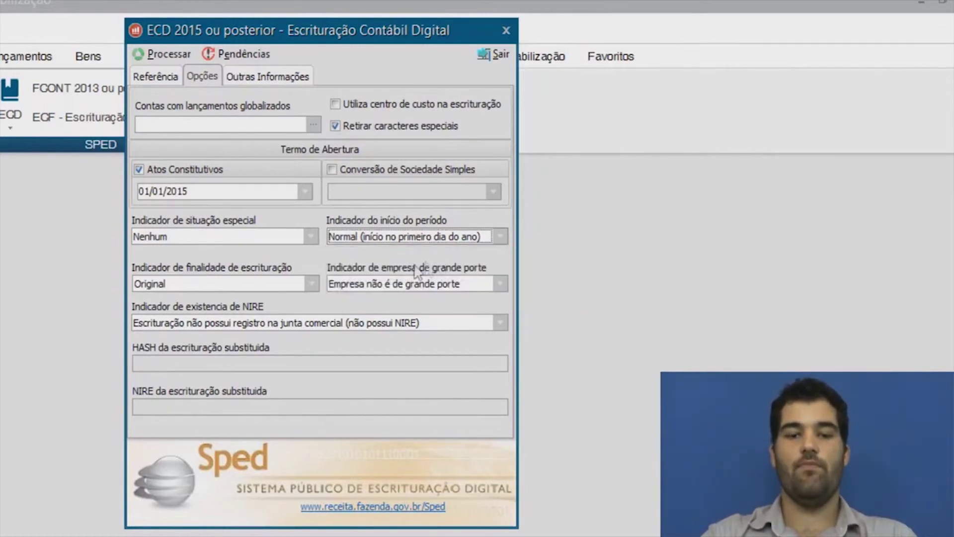
left_click(316, 281)
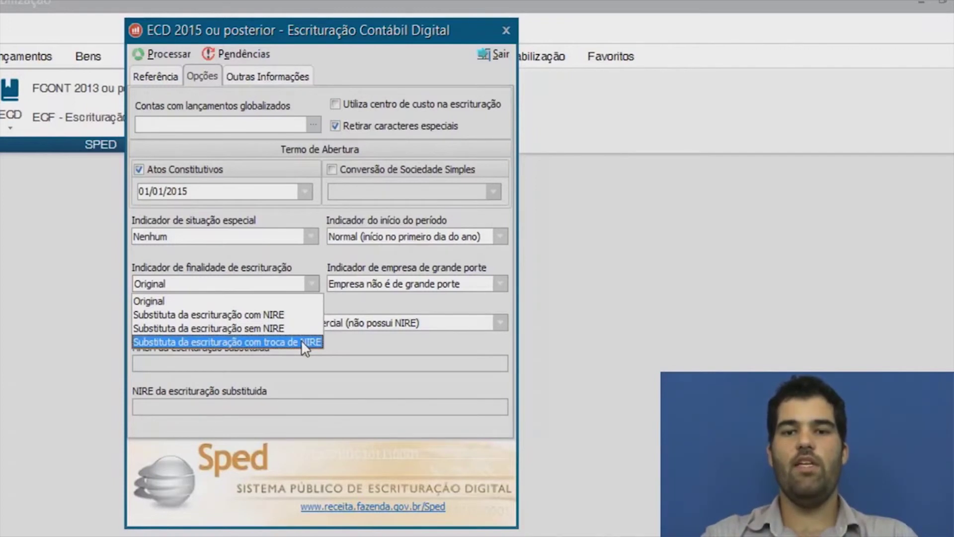
left_click(215, 300)
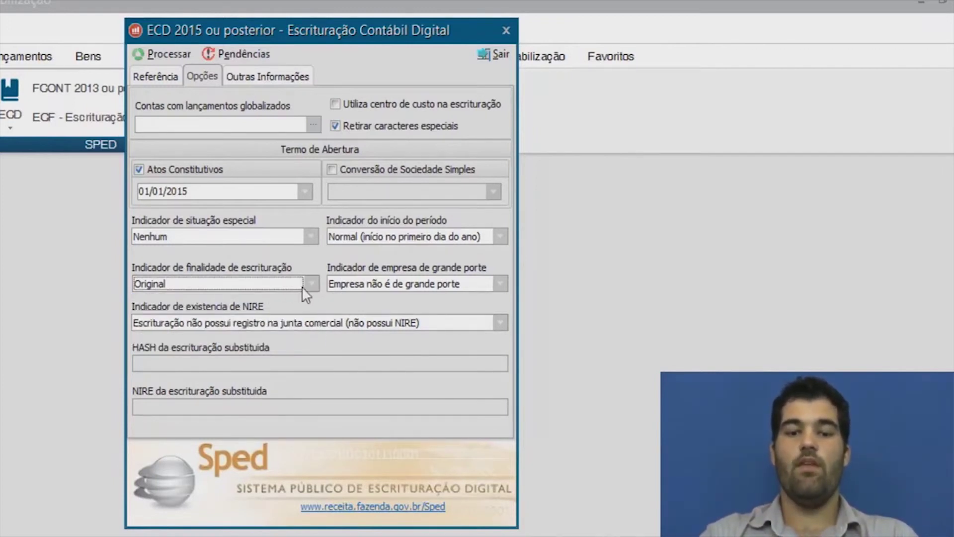
Keep the no-NIRE option and 'Empresa não é de grande porte' selected.
left_click(272, 322)
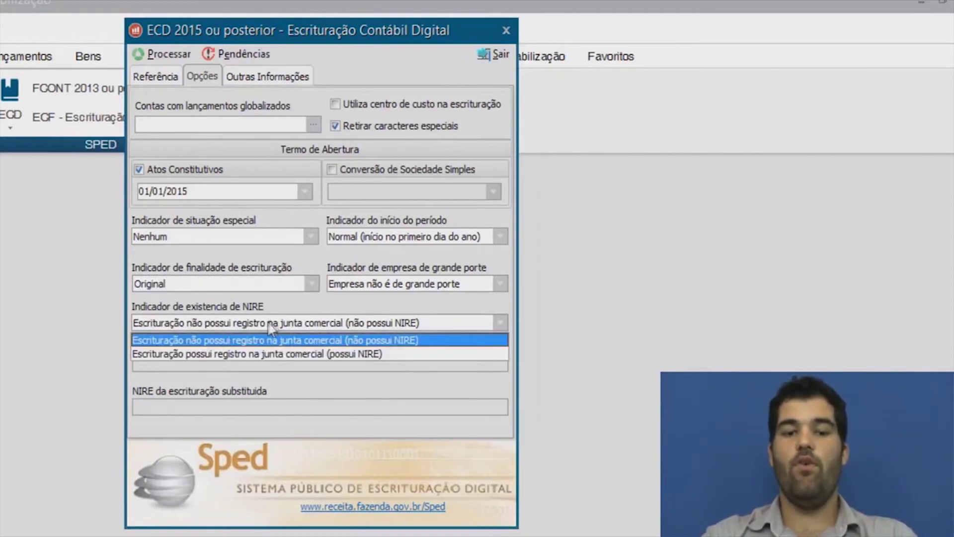
left_click(273, 340)
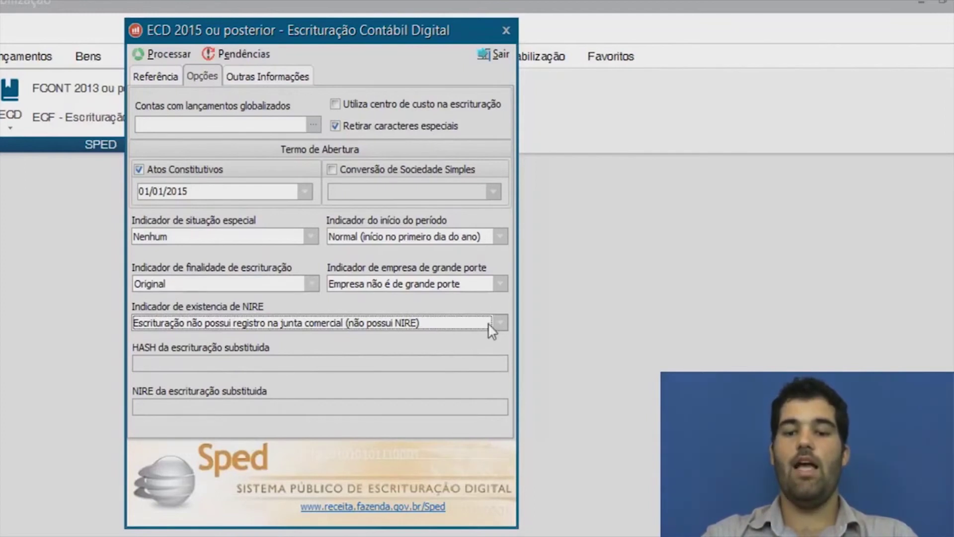
left_click(501, 321)
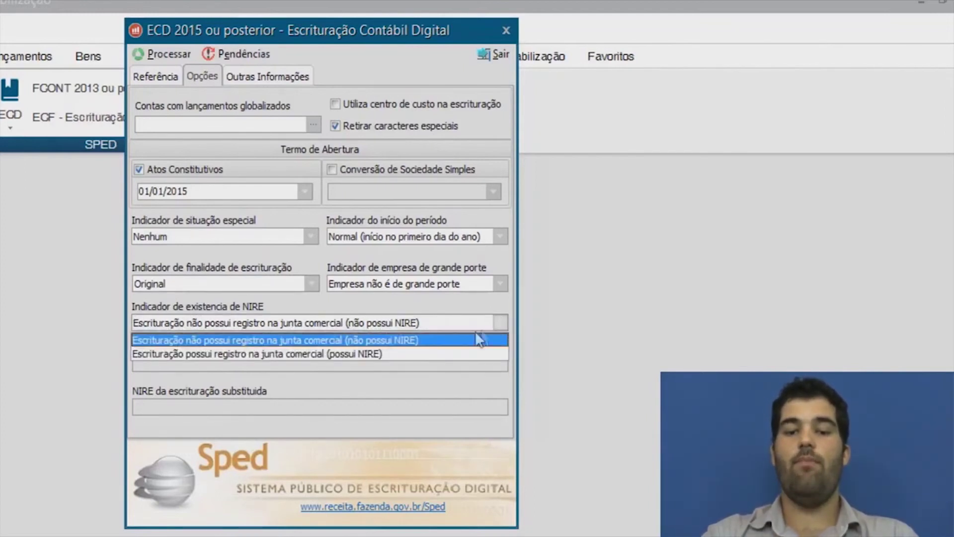
left_click(424, 341)
left_click(501, 283)
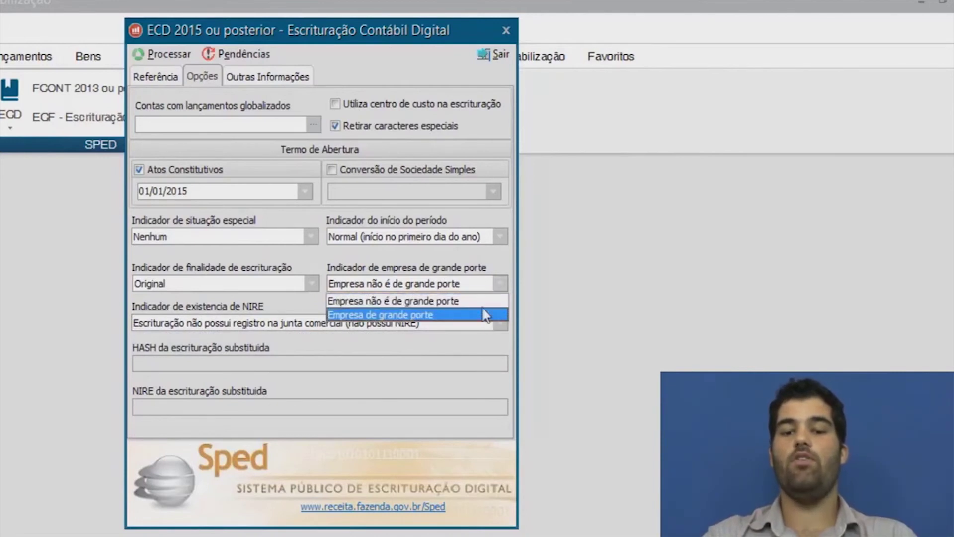
left_click(489, 301)
left_click(275, 75)
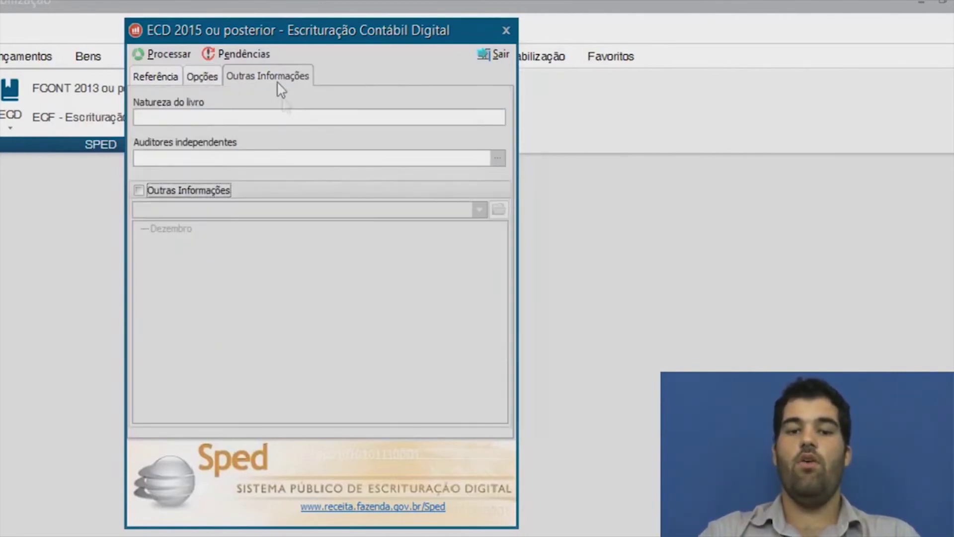
Leave Natureza do livro blank and pick auditor 01 as independent auditor.
left_click(444, 118)
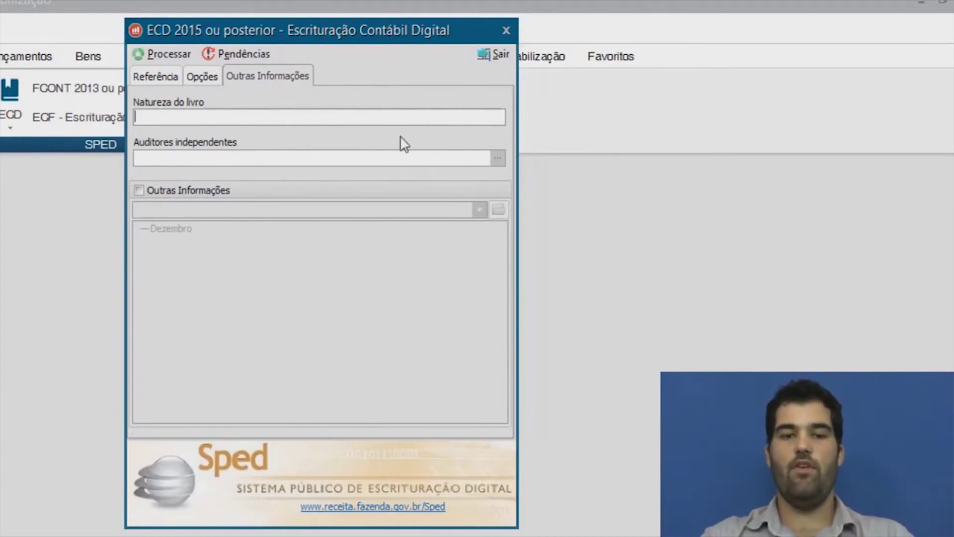
type("bdfhgnj")
key("BackSpace")
key("BackSpace")
key("BackSpace")
key("BackSpace")
key("BackSpace")
key("BackSpace")
key("BackSpace")
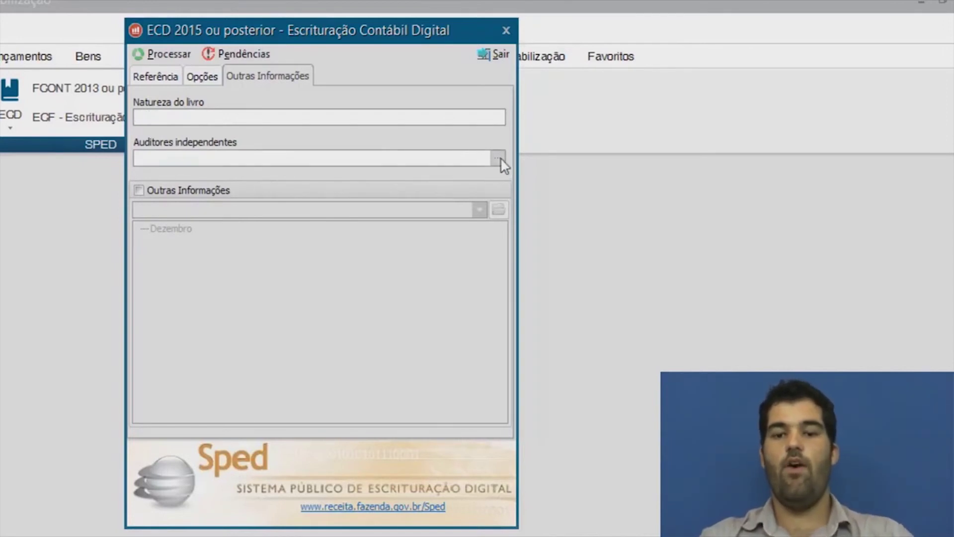
left_click(499, 157)
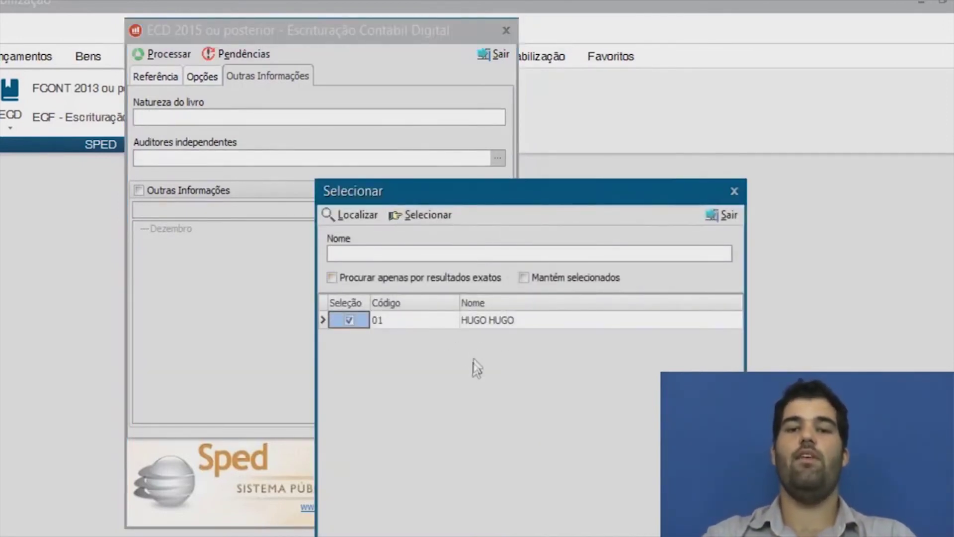
left_click(423, 215)
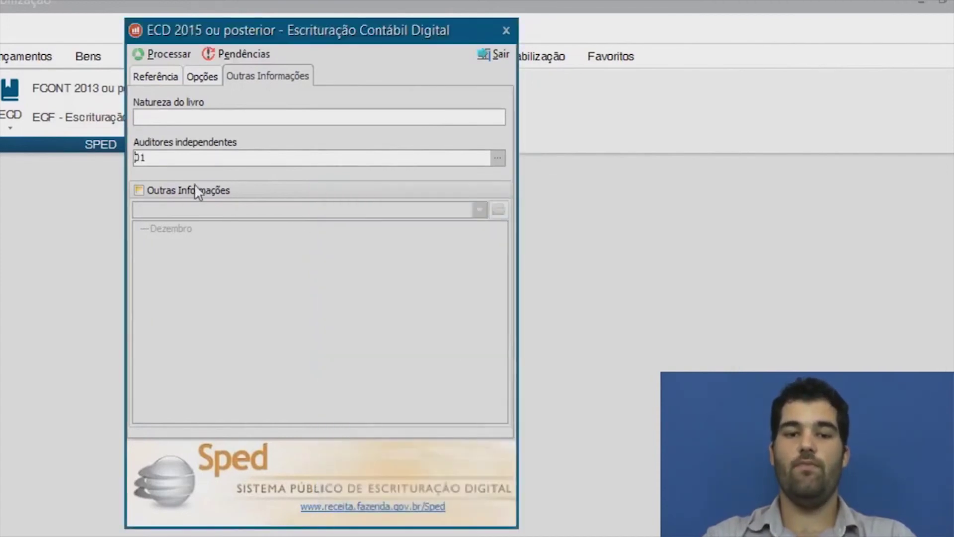
Enable Outras Informações for Dezembro, cancelling the RTF file attachment dialog.
left_click(139, 190)
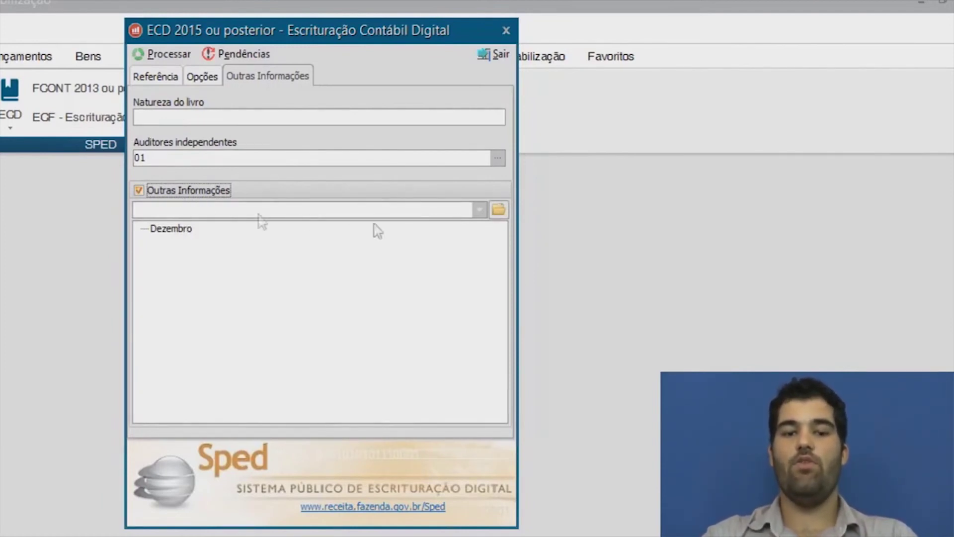
left_click(479, 210)
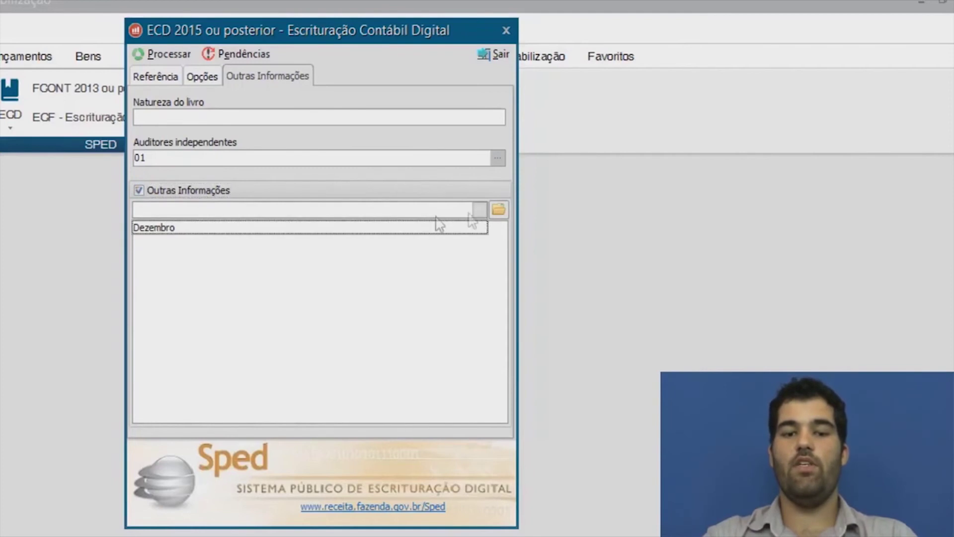
left_click(180, 229)
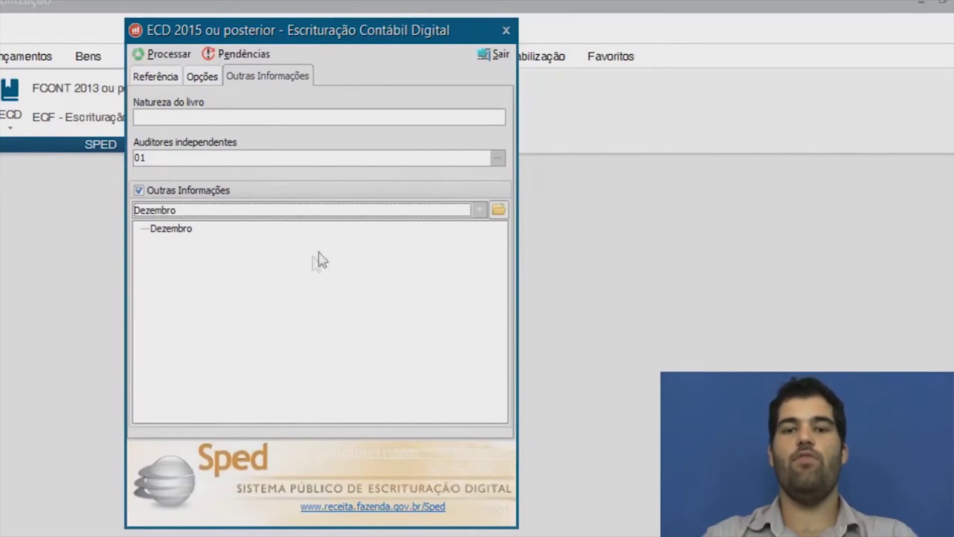
left_click(498, 212)
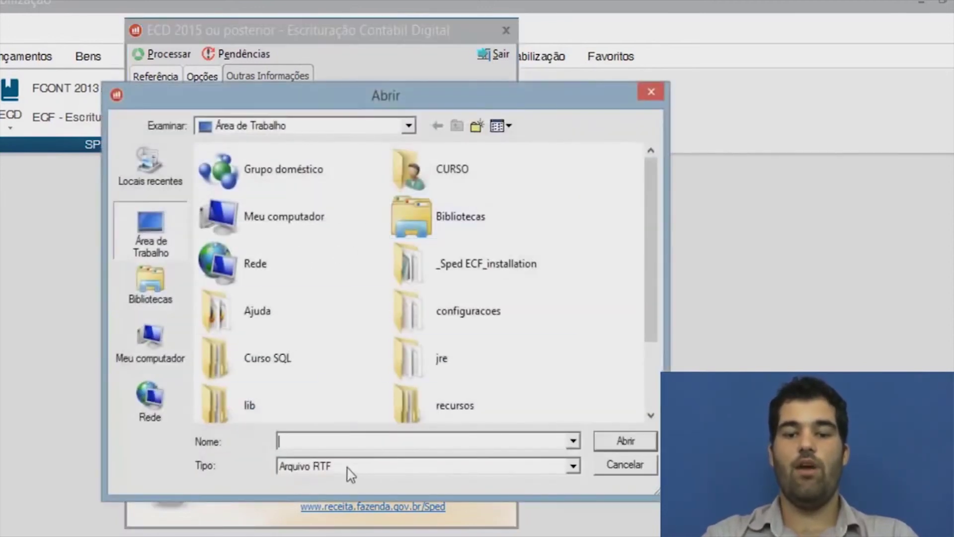
left_click(349, 470)
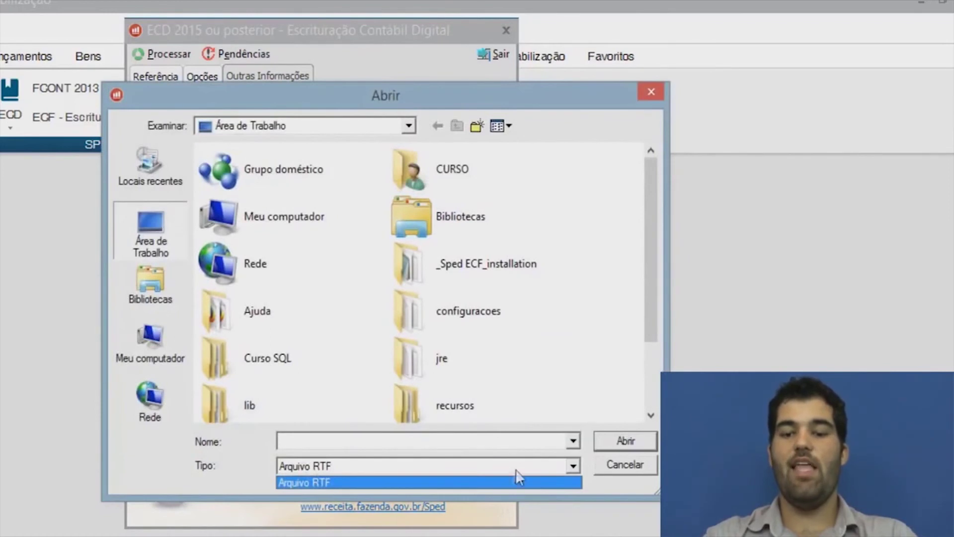
left_click(619, 465)
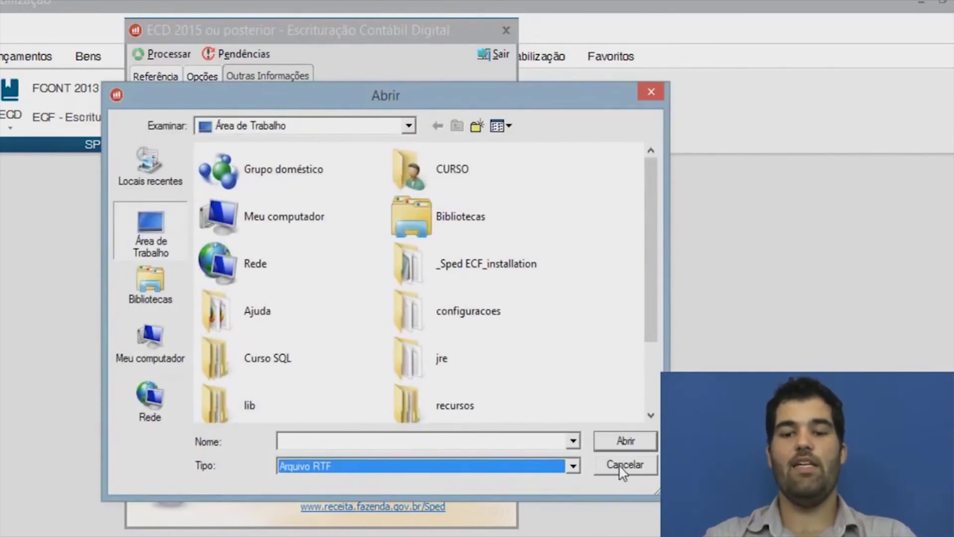
left_click(619, 464)
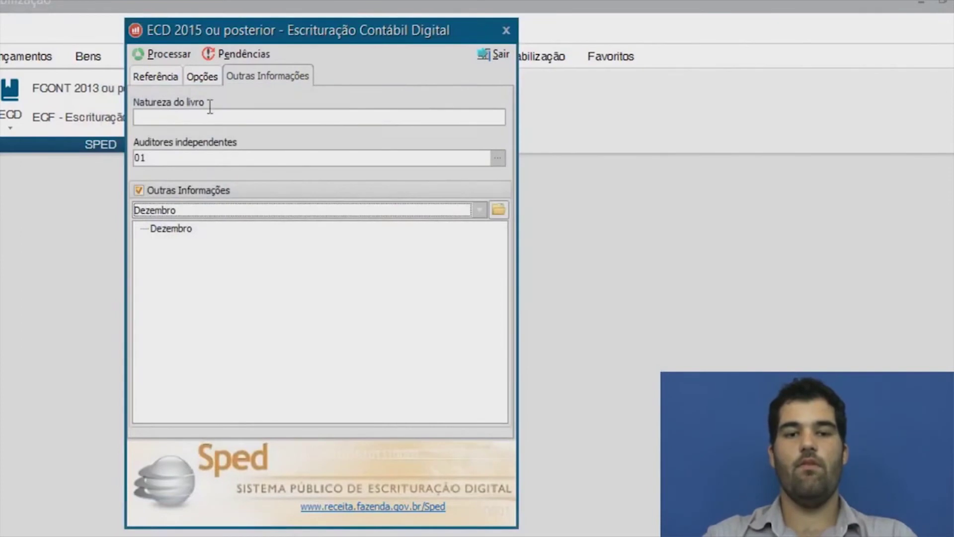
left_click(156, 74)
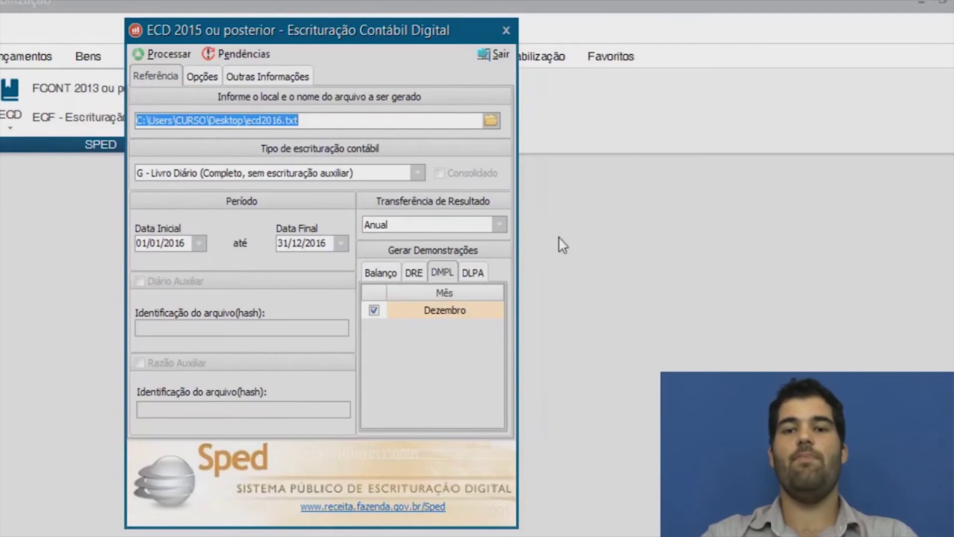
Close the ECD export and open Sistema > Configuração > Geral.
left_click(499, 58)
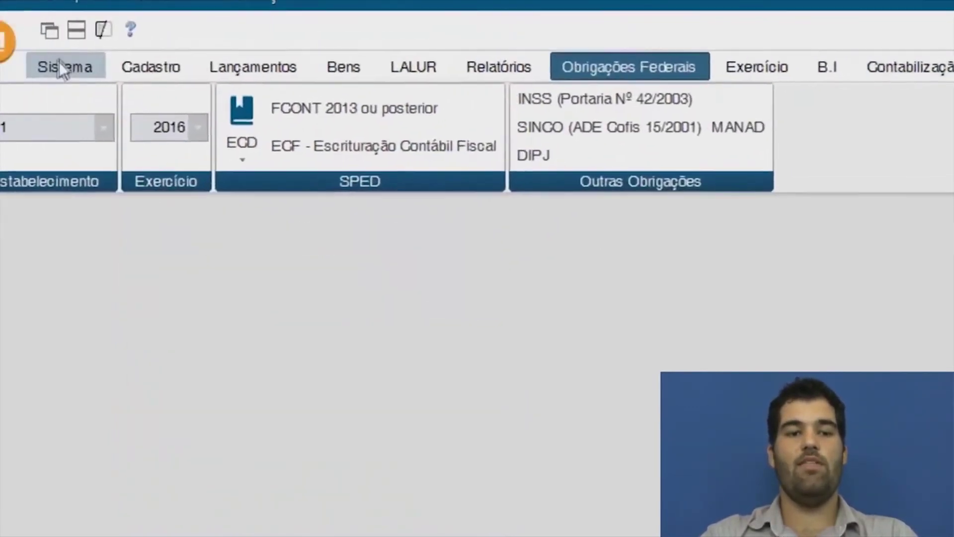
left_click(62, 69)
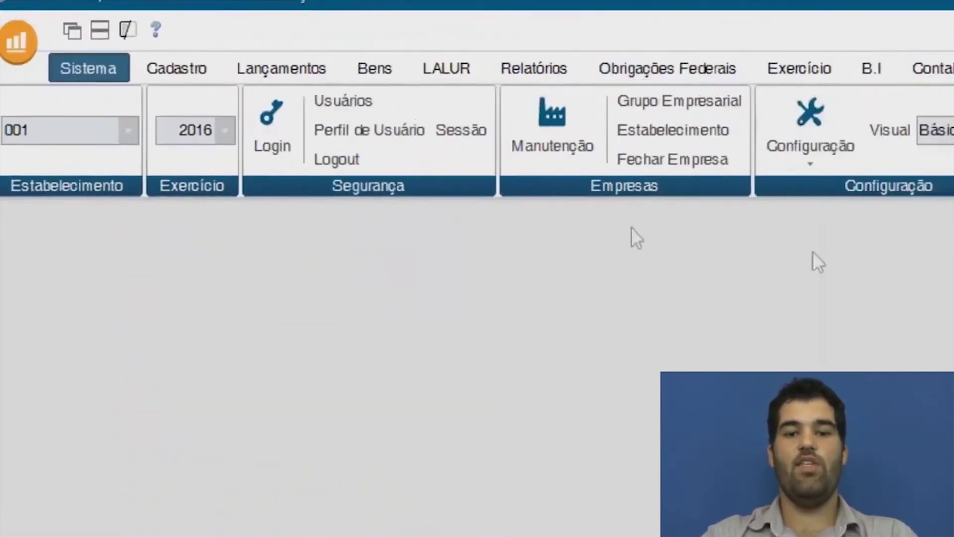
left_click(809, 152)
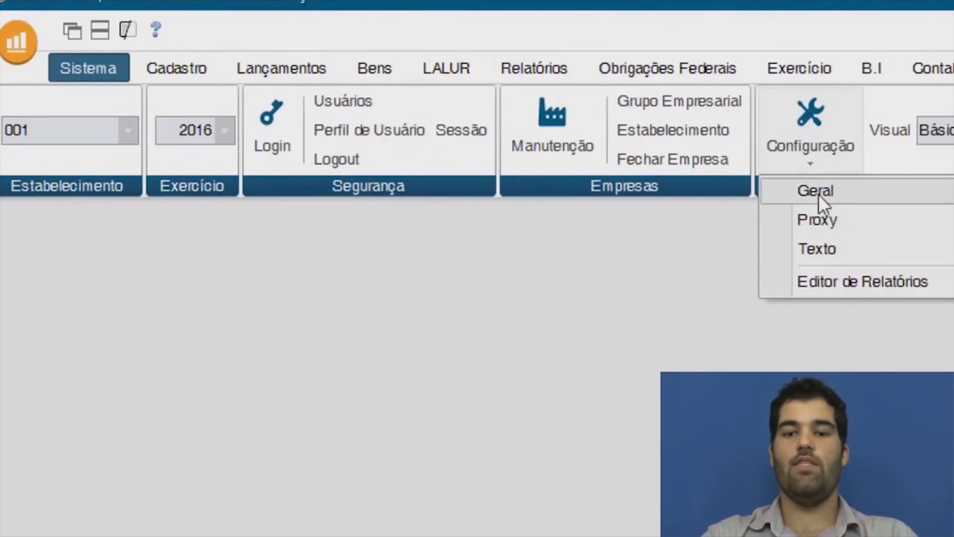
left_click(818, 195)
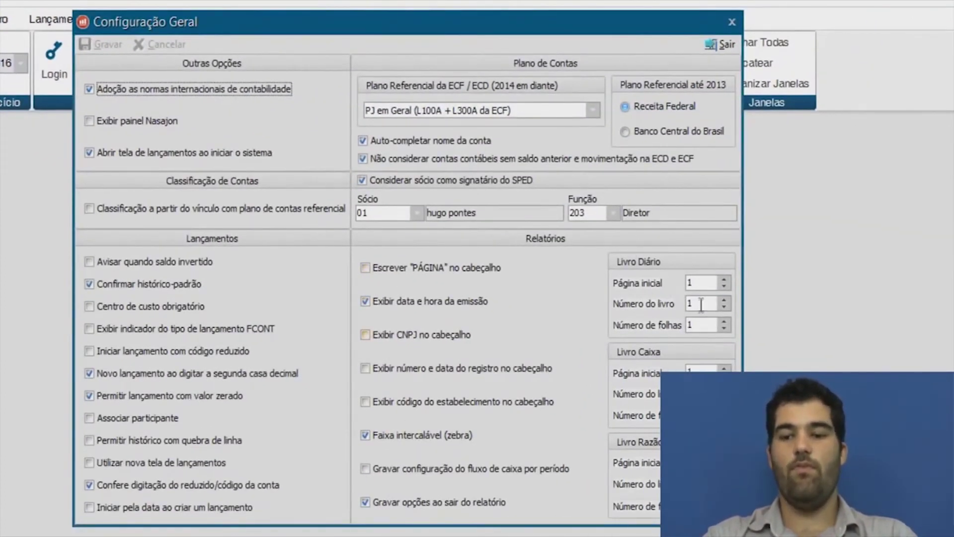
Review the Livro Diário starting page, book number and page count, then close.
left_click(702, 282)
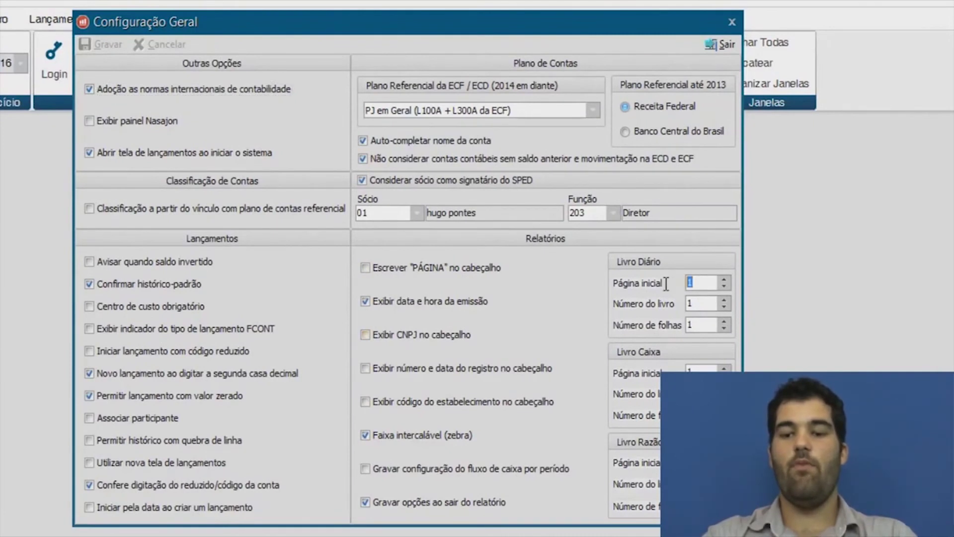
left_click(709, 303)
left_click(693, 324)
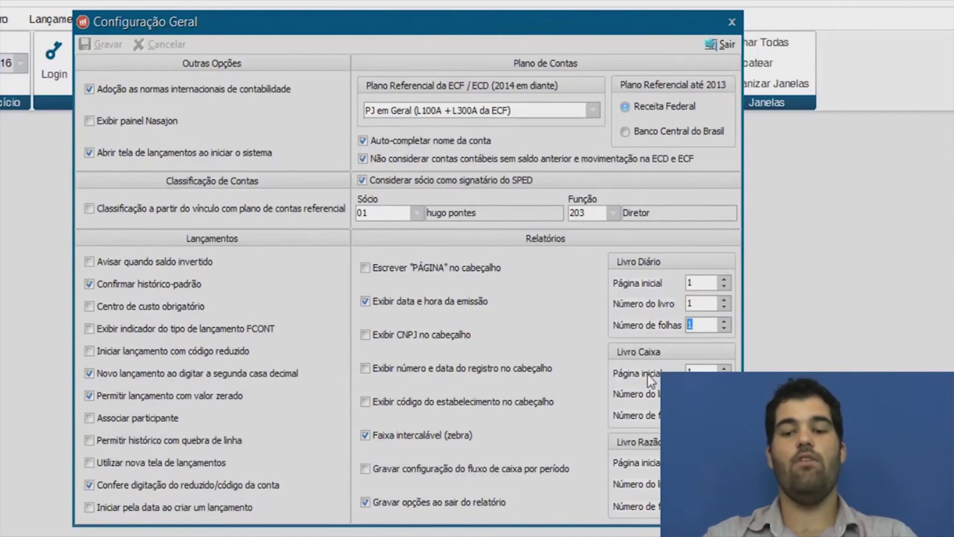
left_click(726, 47)
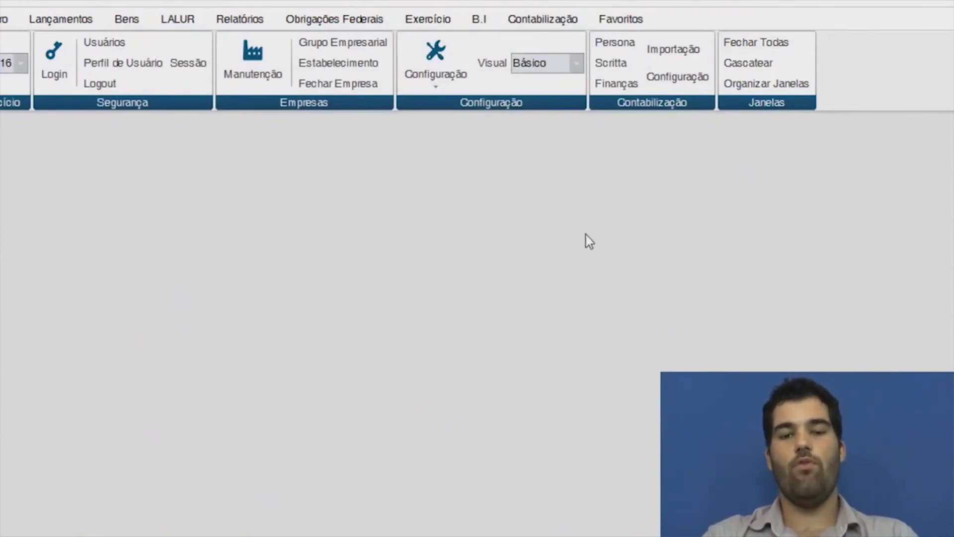
Process the ECD 2015 ou posterior export to generate ecd2016.txt, then show the desktop.
left_click(354, 24)
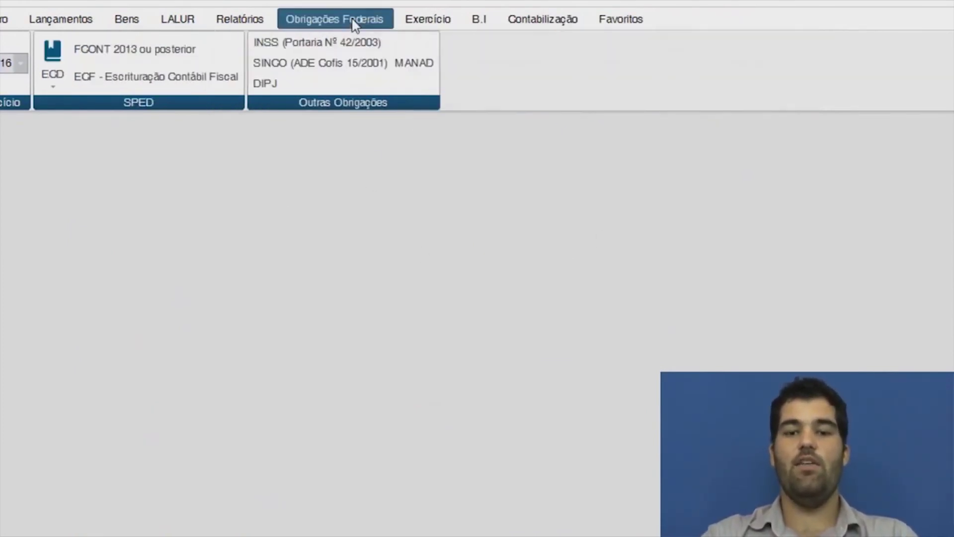
left_click(44, 60)
left_click(73, 169)
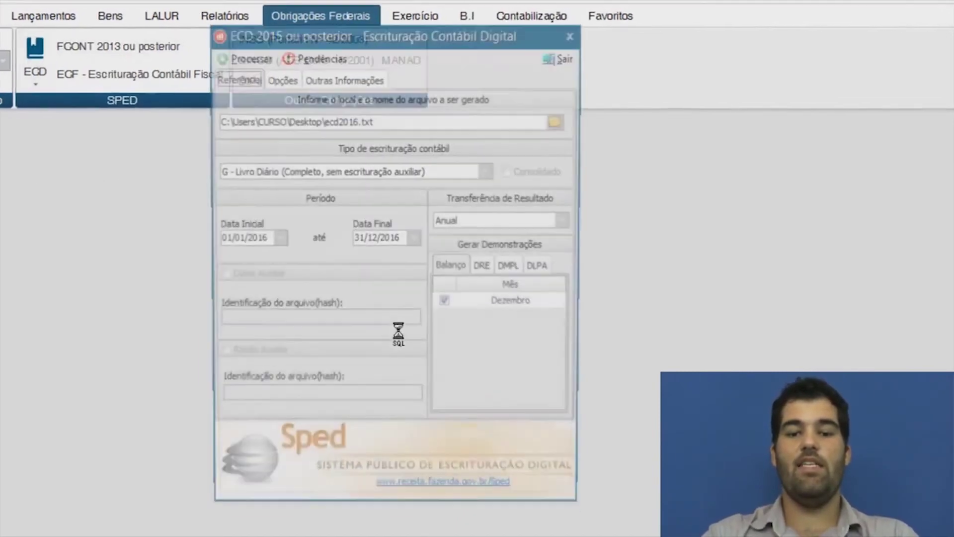
left_click(241, 58)
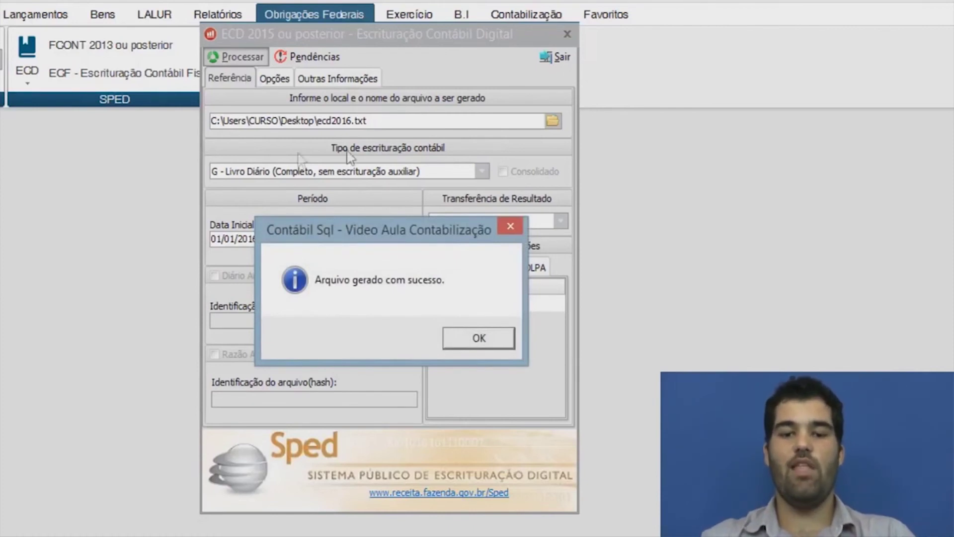
left_click(480, 339)
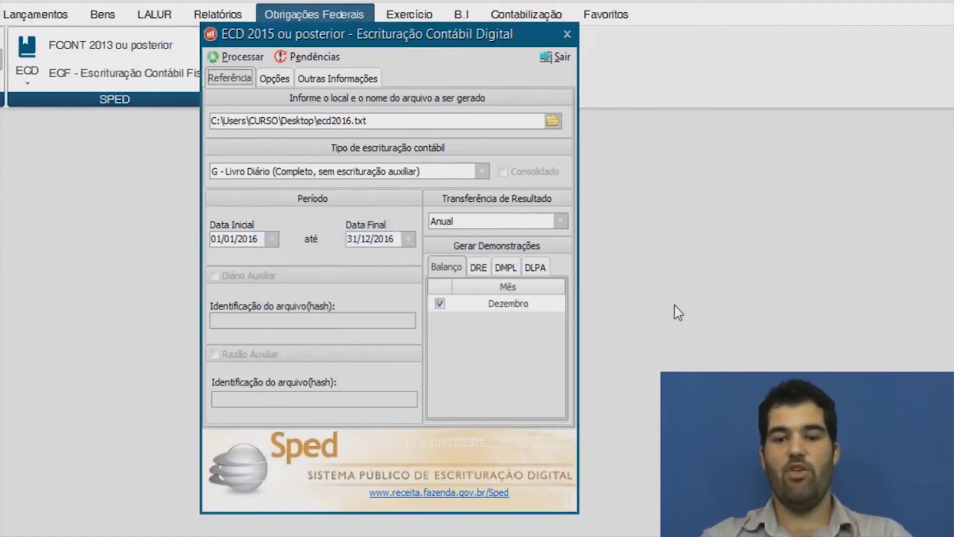
key("super+d")
Open ecd2016 in maximized Notepad, scroll through its pipe-delimited SPED records, then close it.
left_click(268, 79)
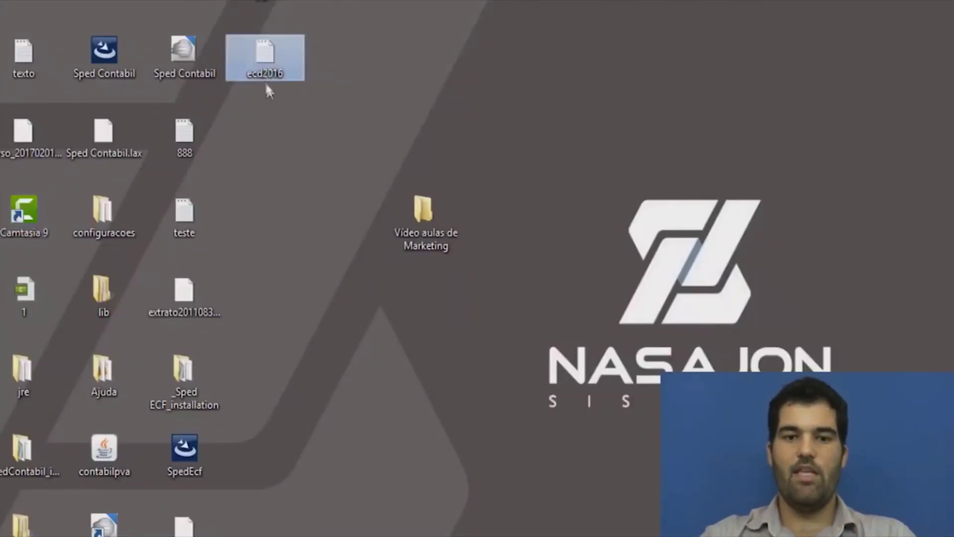
double_click(268, 65)
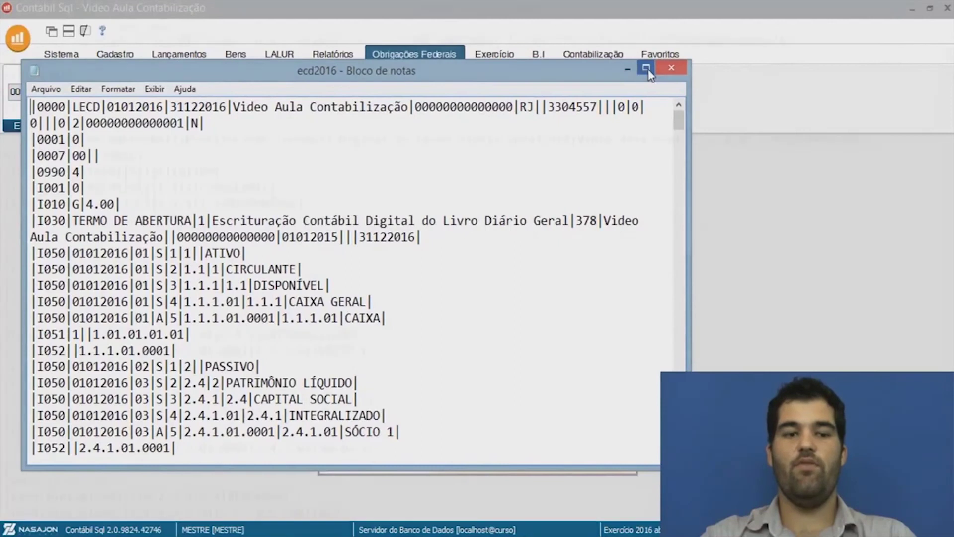
left_click(613, 48)
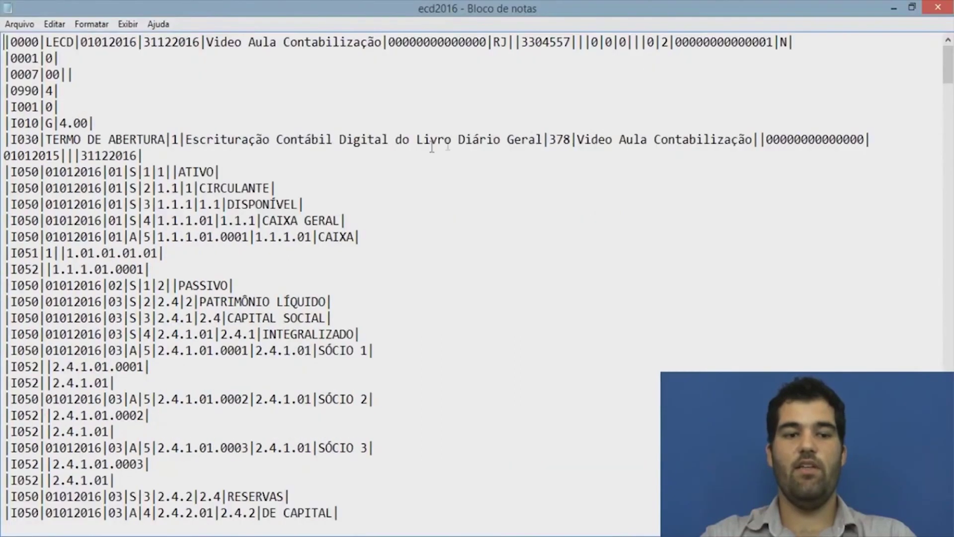
left_click_drag(946, 81, 950, 145)
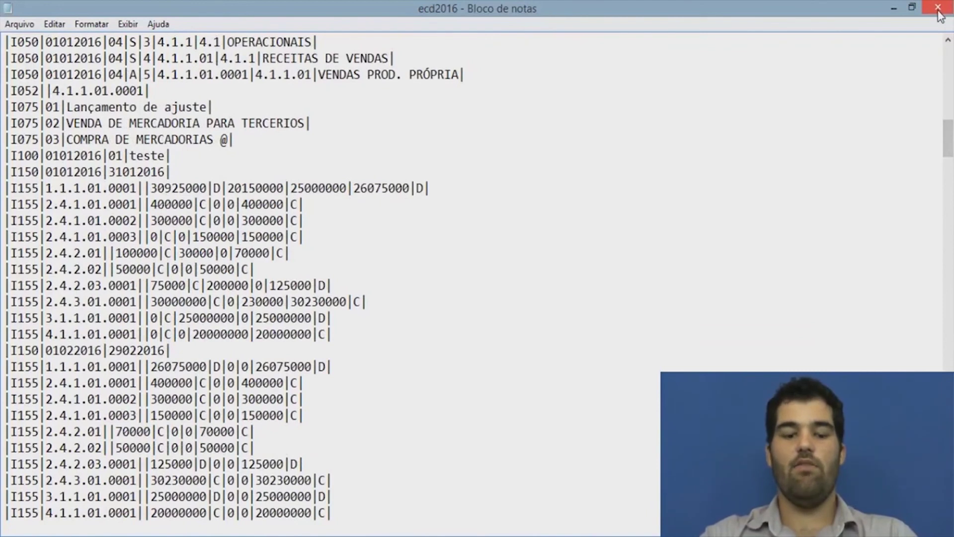
left_click(938, 10)
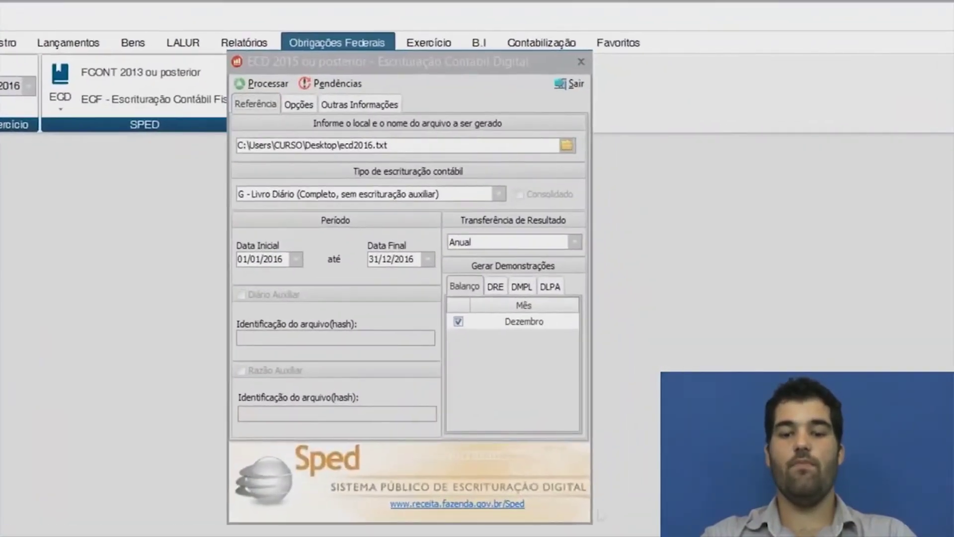